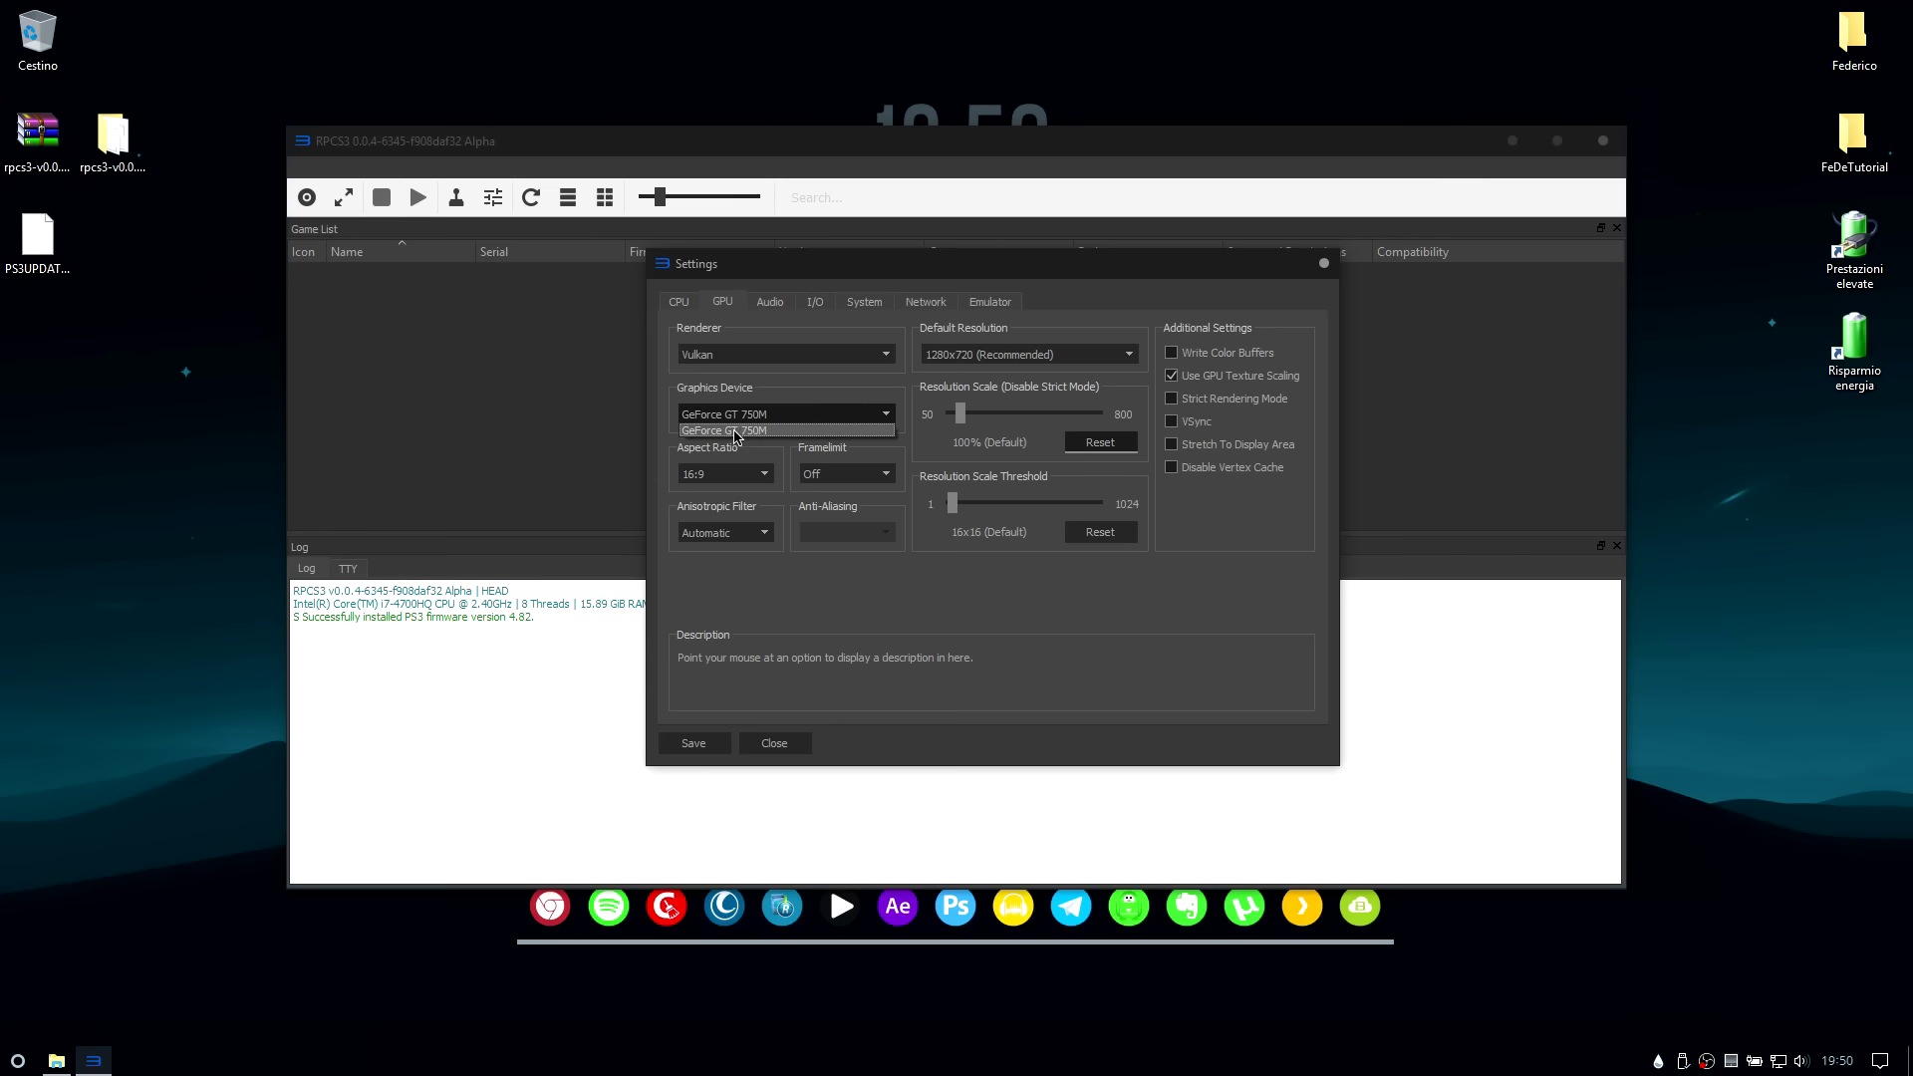
Select GeForce GT 750M as the graphics device and keep the default resolution at 1280x720 (Recommended)
left_click(733, 433)
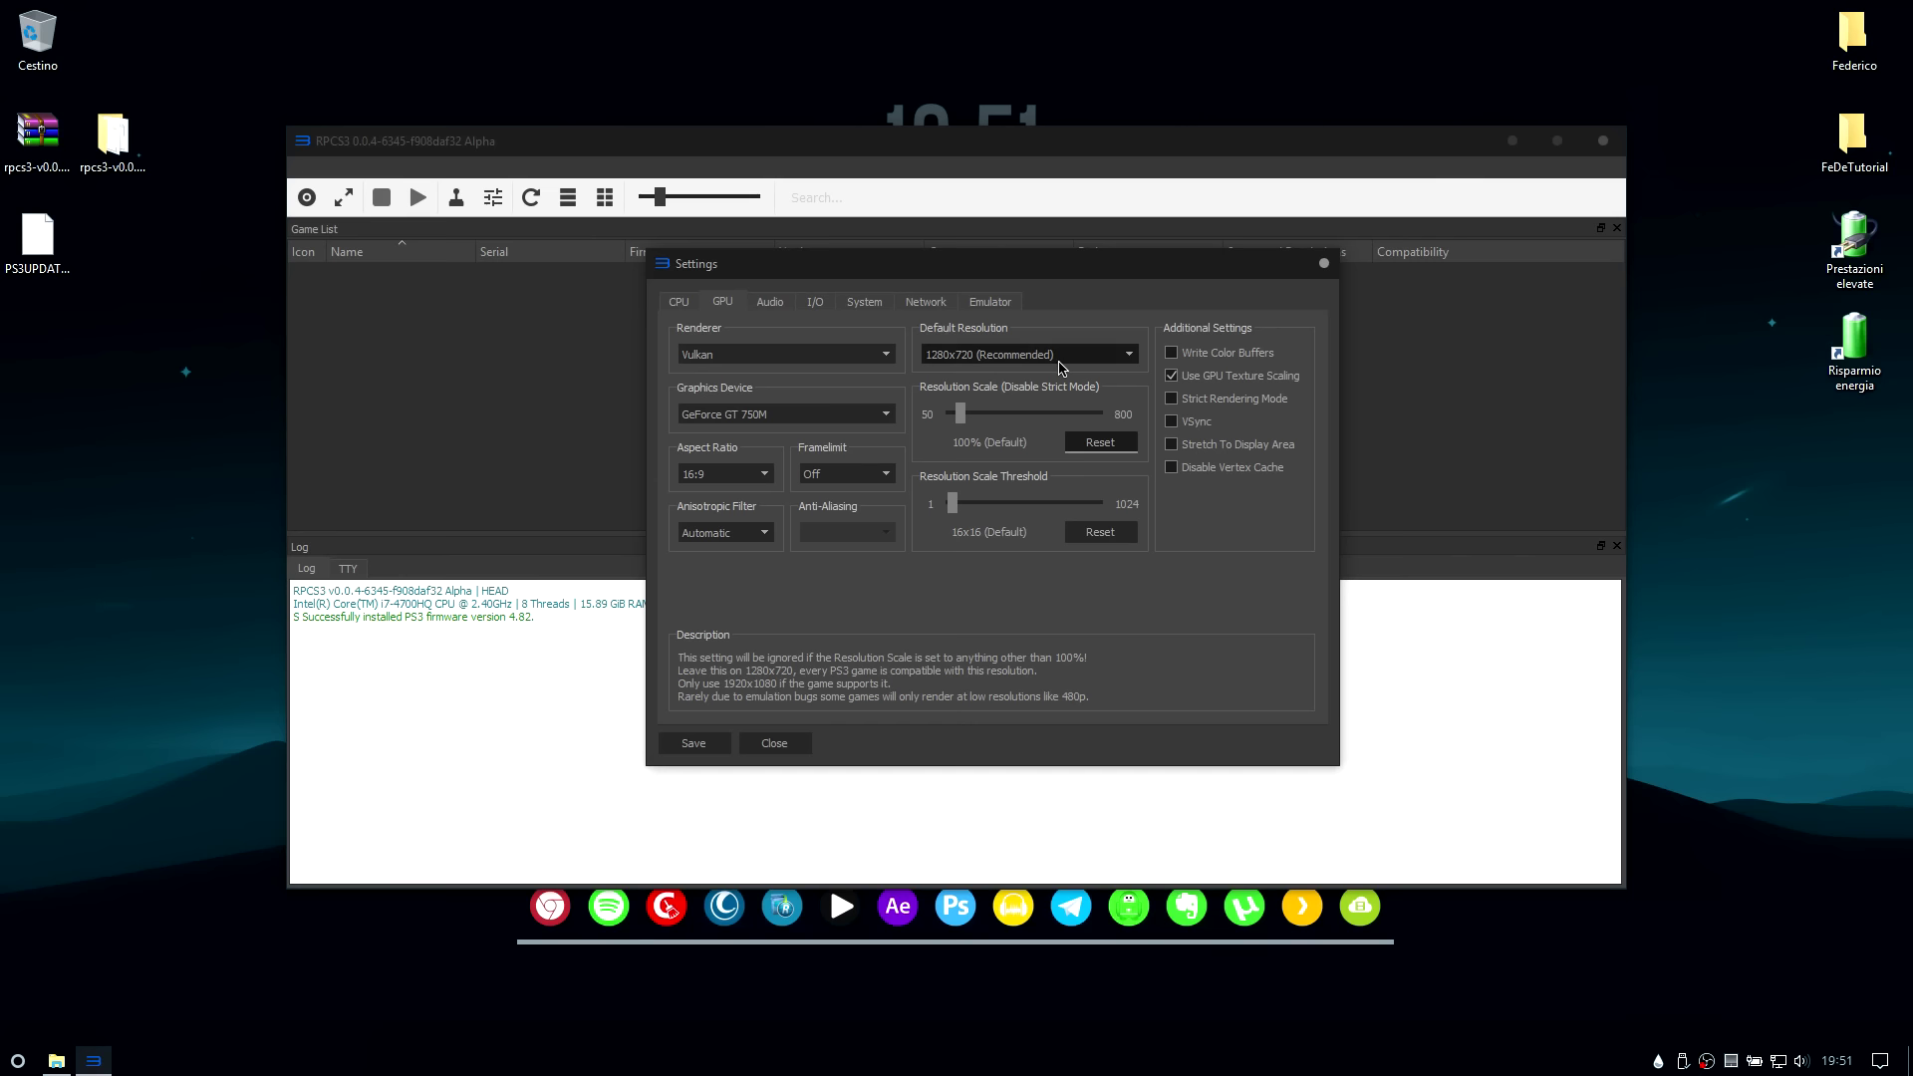
left_click(1104, 359)
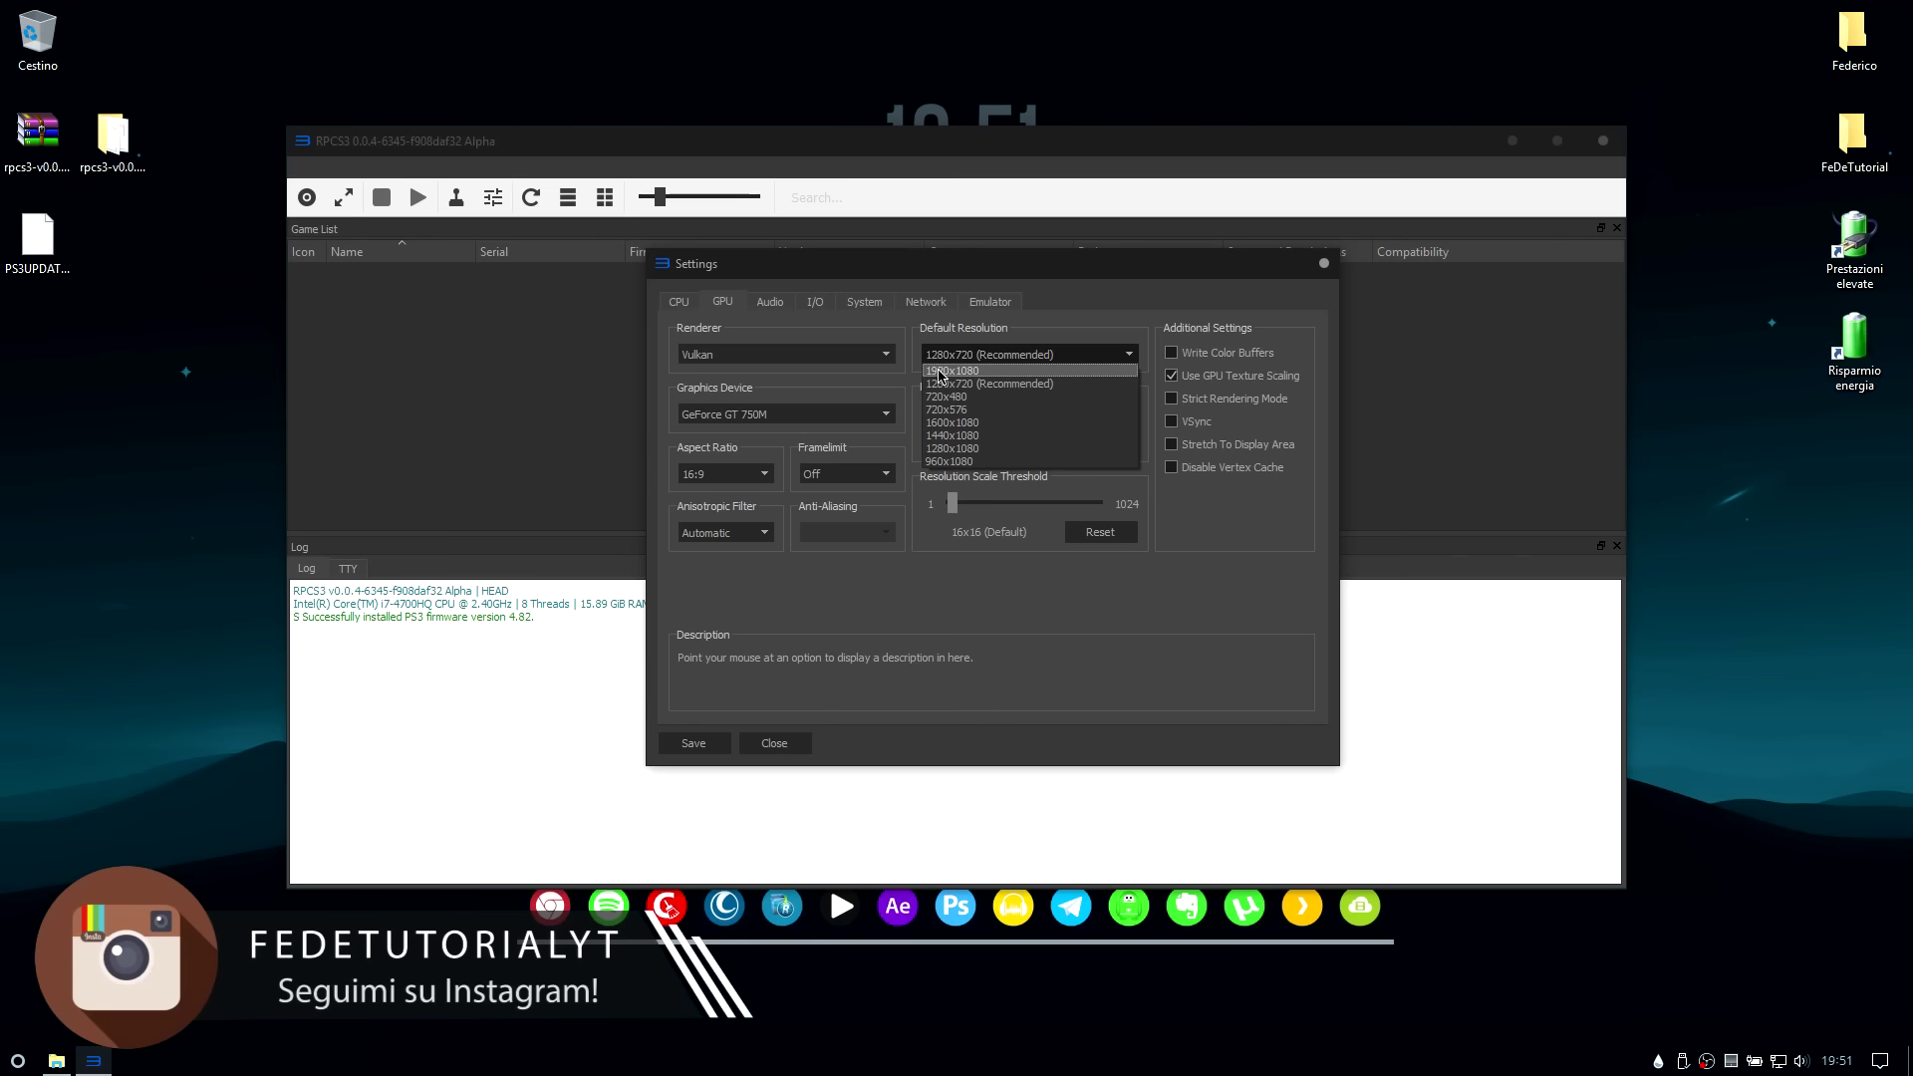
left_click(1125, 359)
Review the Audio, System and Emulator settings and save the emulator configuration
left_click(785, 305)
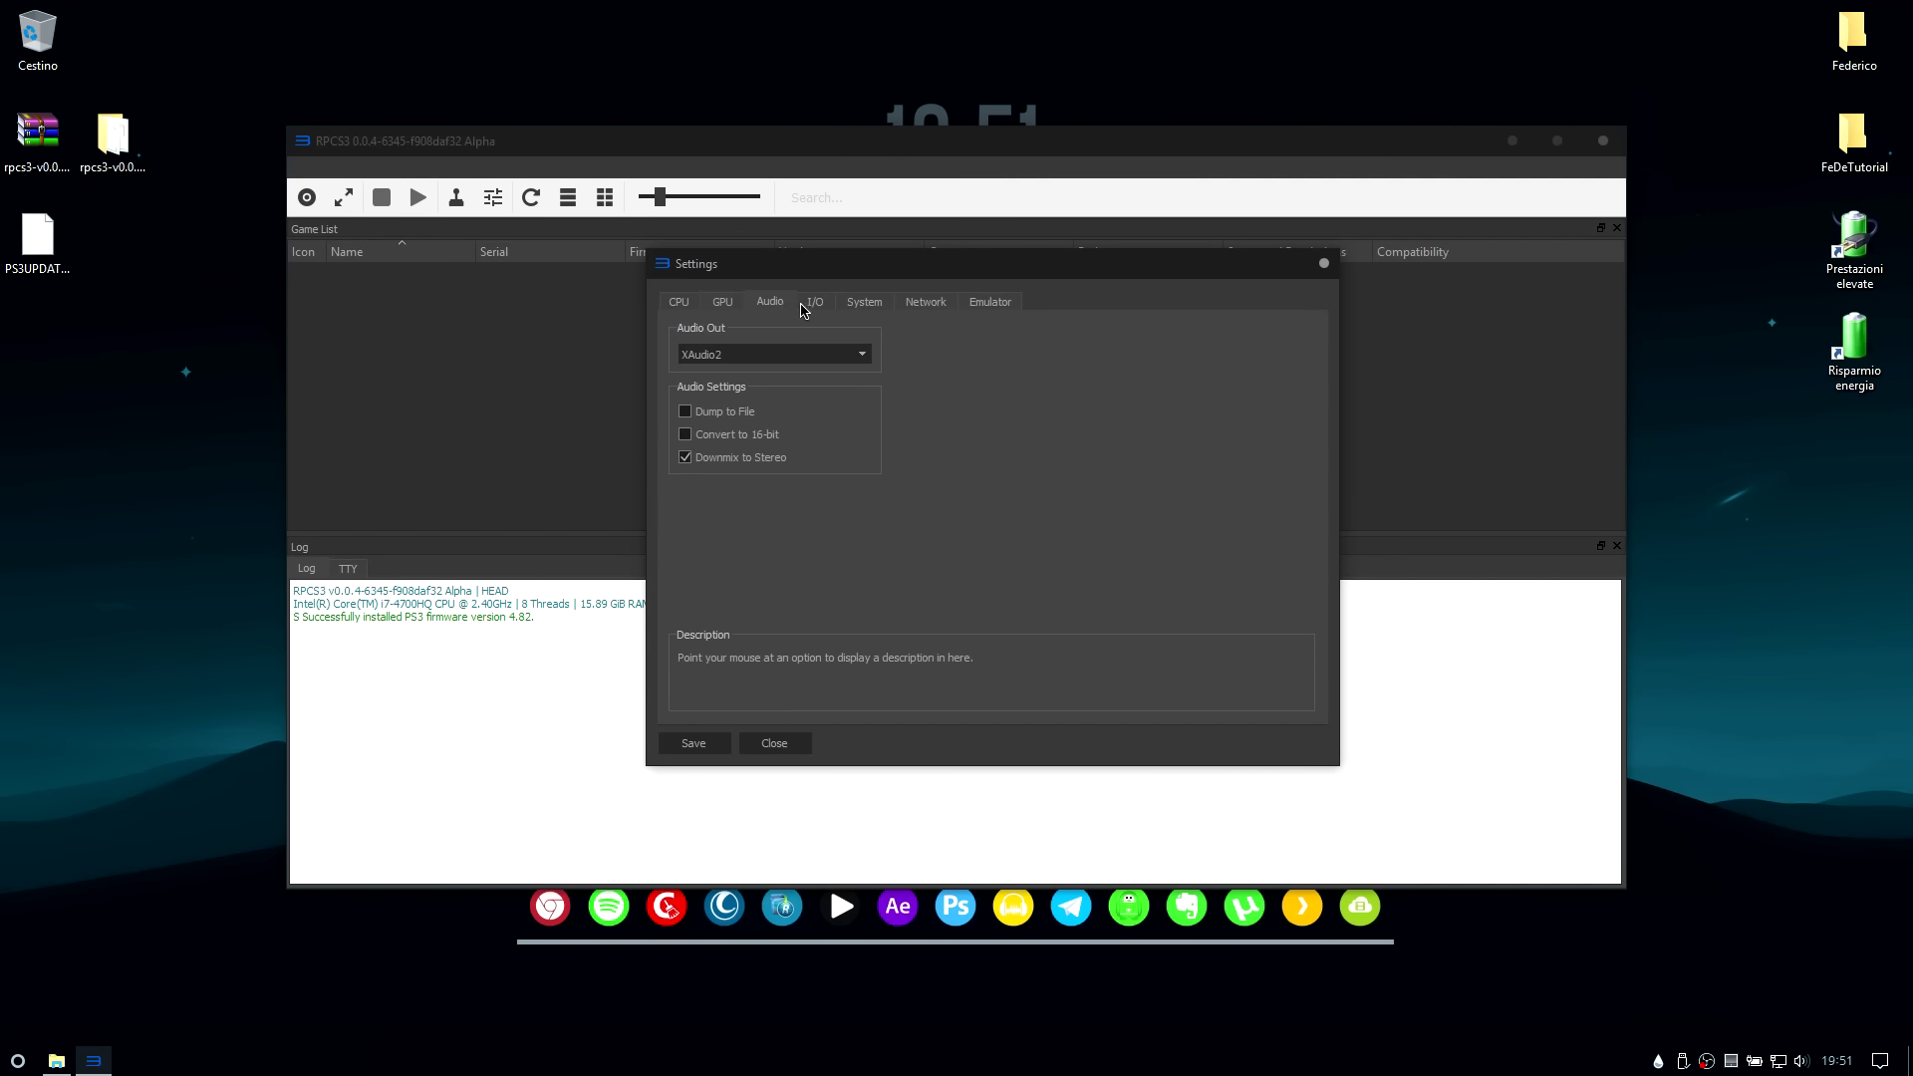
left_click(866, 305)
left_click(992, 302)
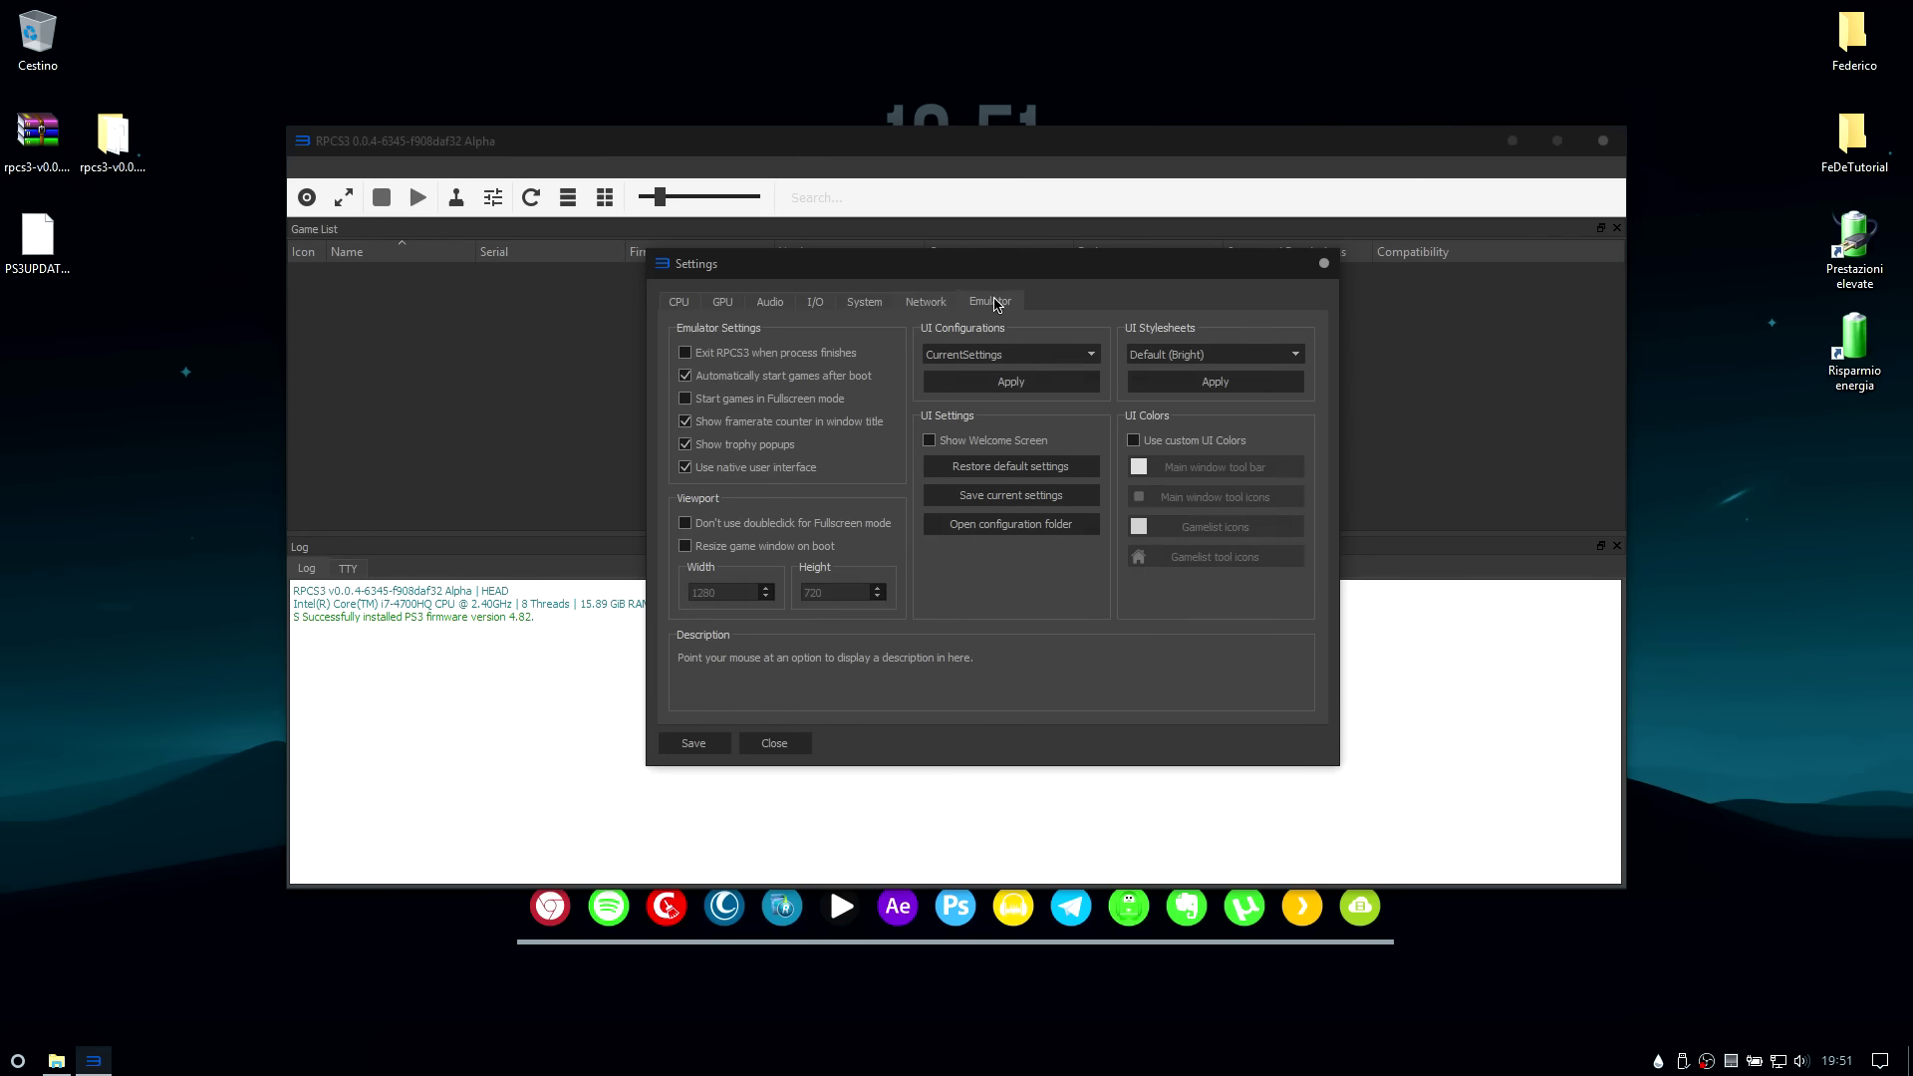
left_click(694, 744)
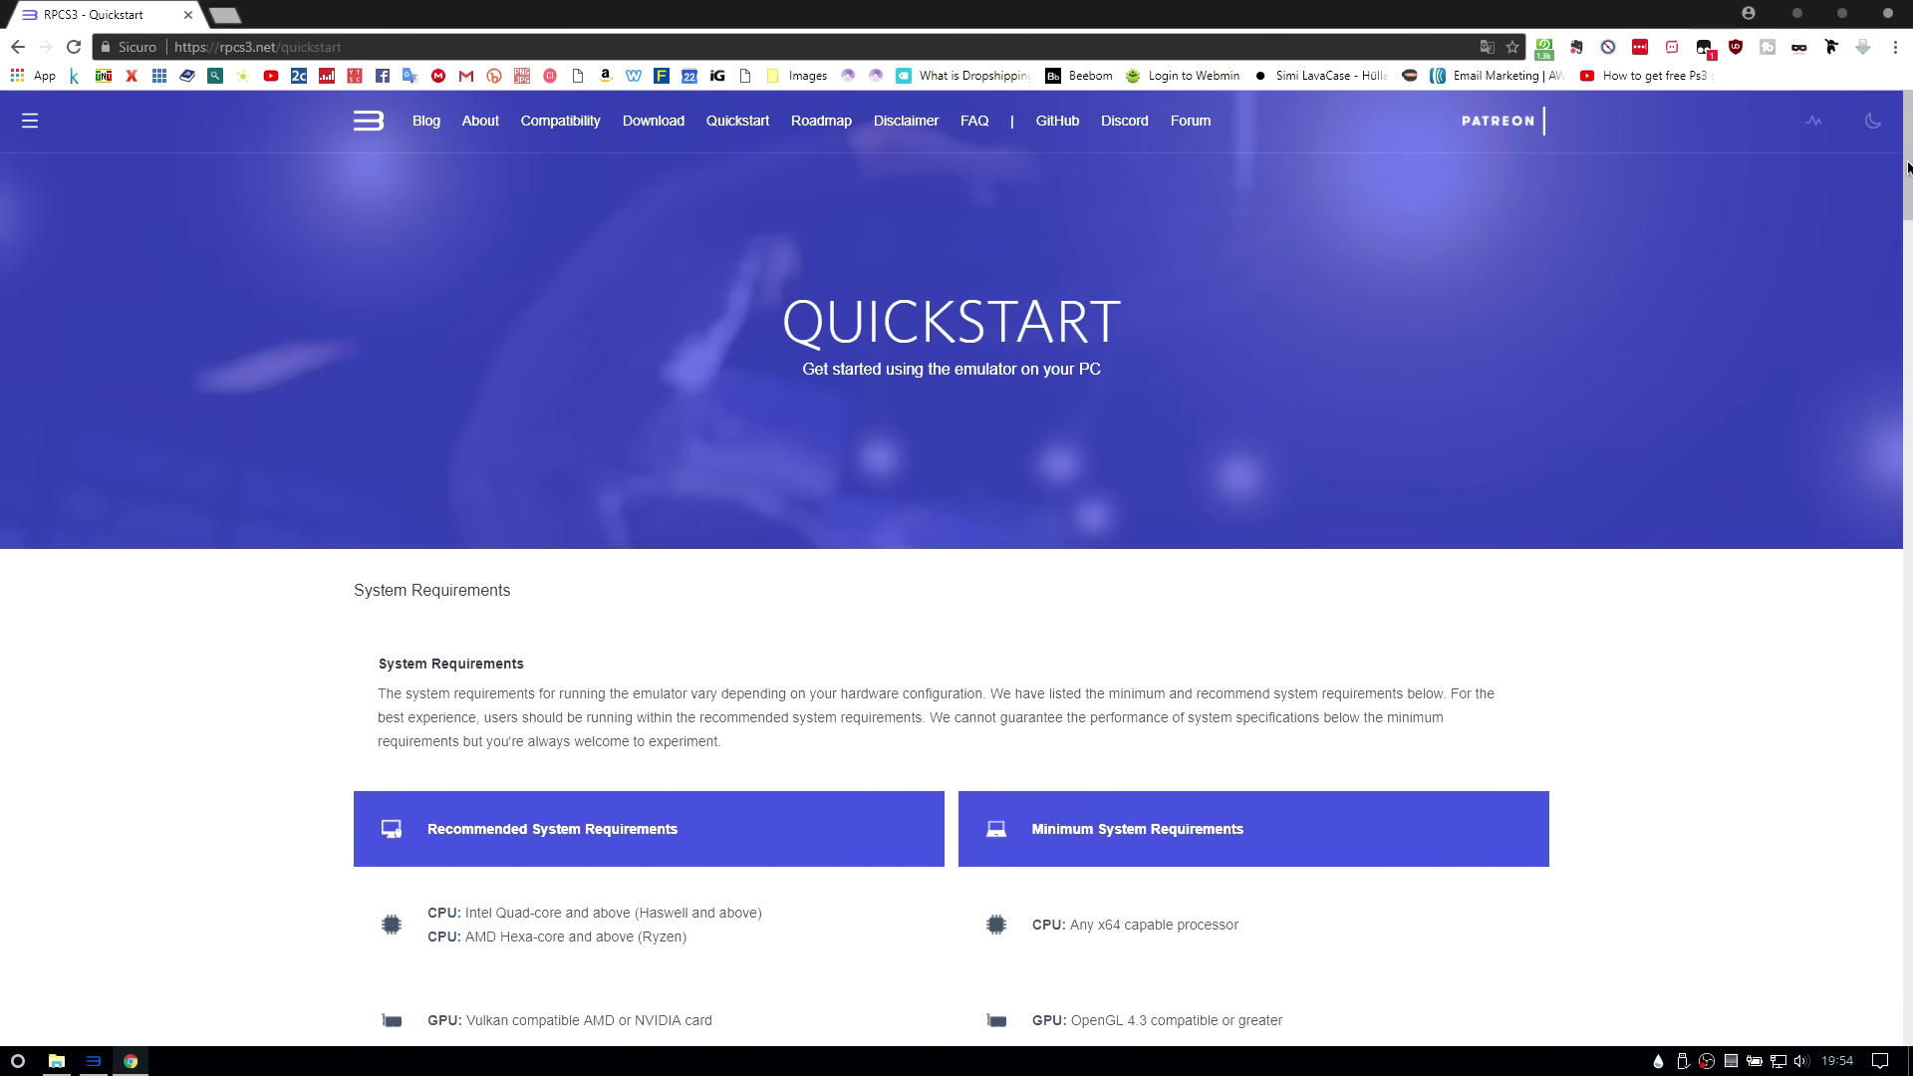
Find the section on installing PlayStation 3 titles in the Quickstart guide and read how .pkg files are extracted
left_click_drag(1907, 164, 1887, 295)
scroll(558, 468, "down", 15)
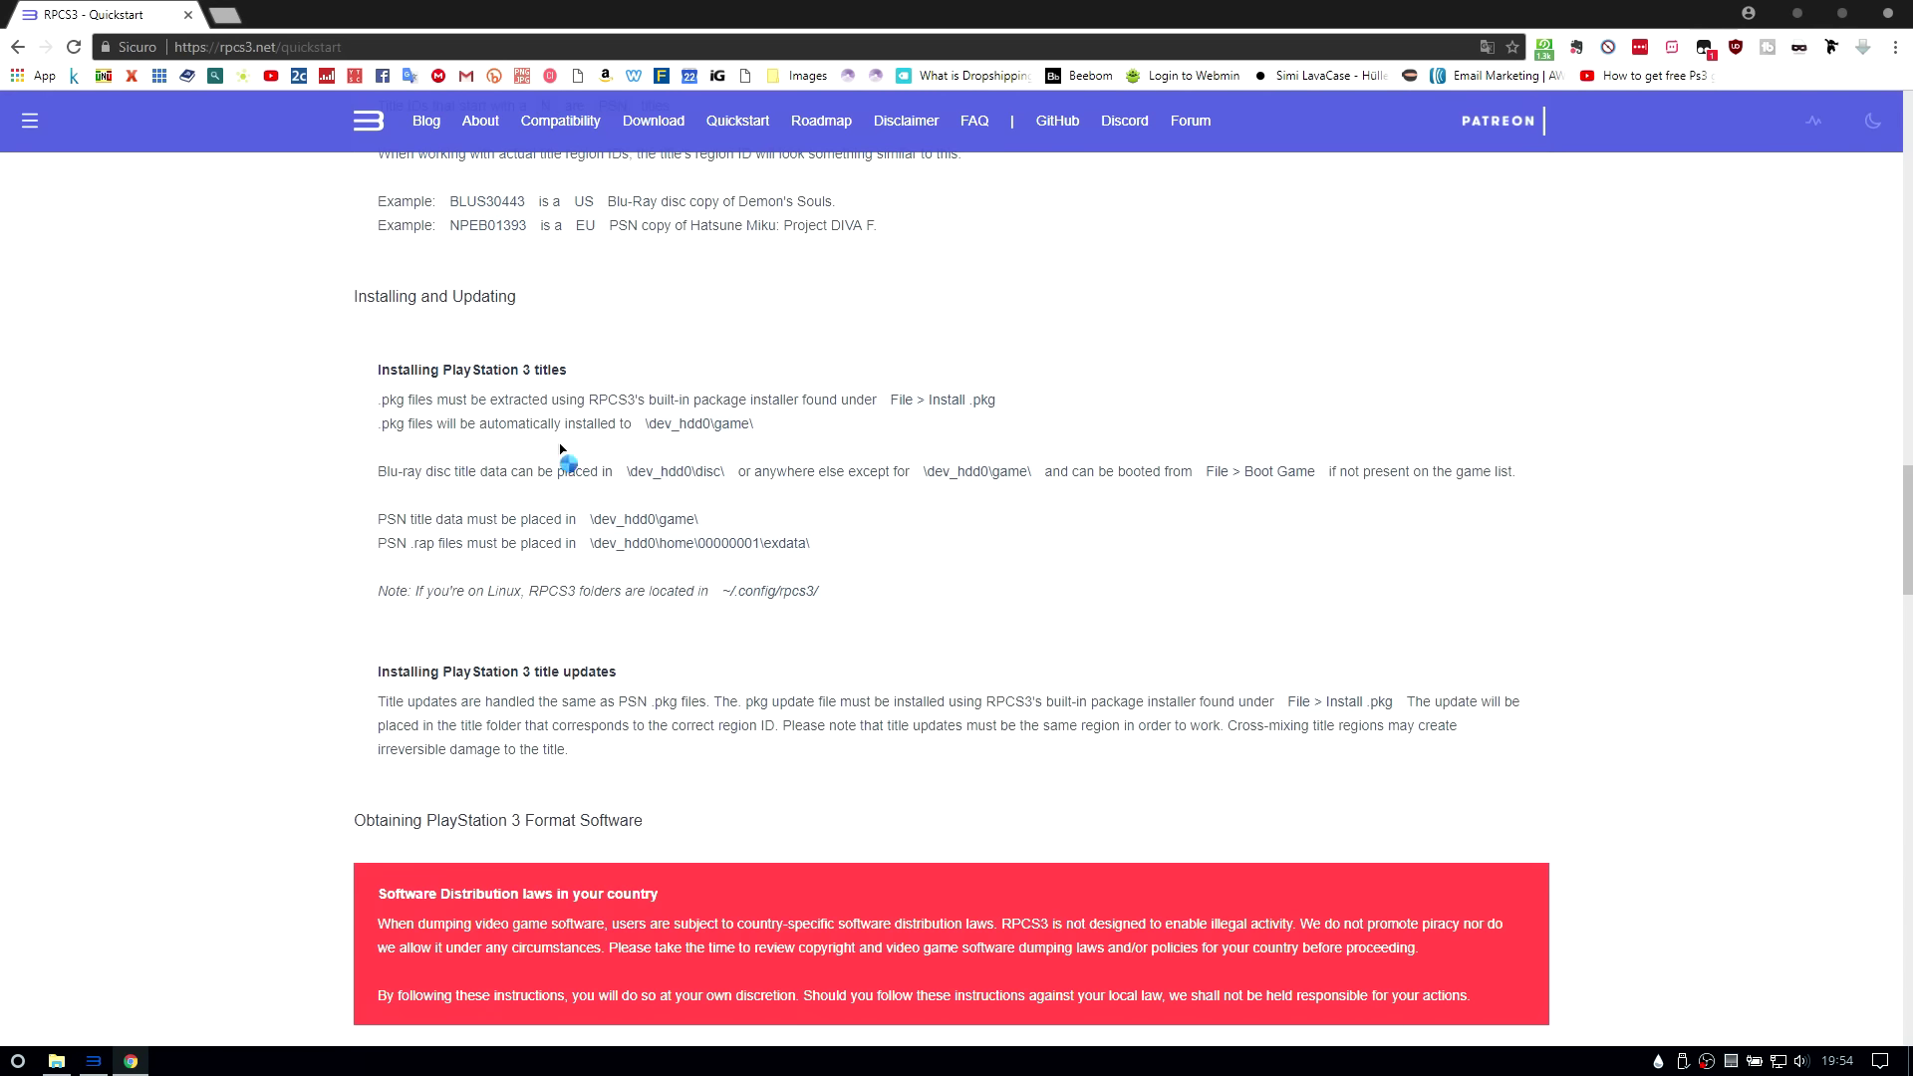
left_click_drag(363, 375, 572, 375)
left_click(581, 375)
left_click_drag(378, 401, 514, 400)
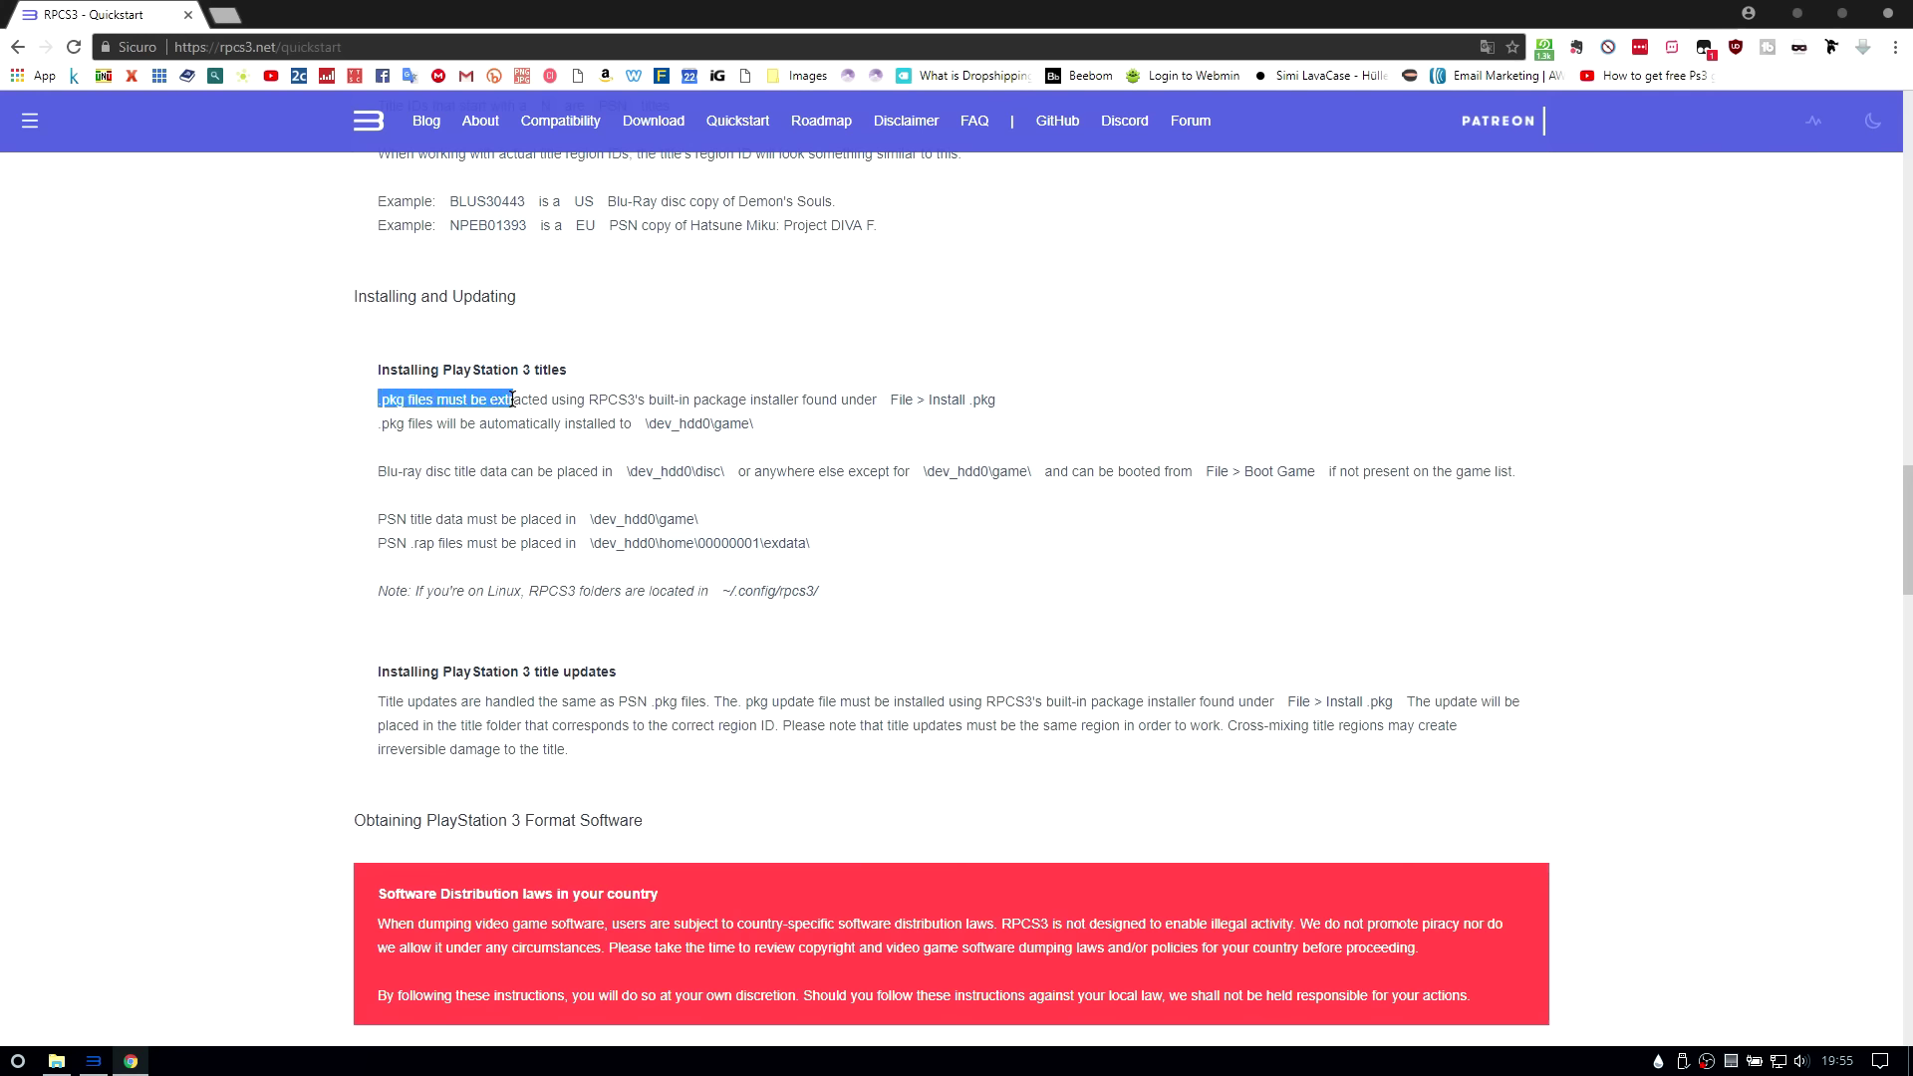
left_click(514, 401)
Switch to RPCS3 to locate the Install .pkg command and return to the Quickstart guide in the browser
left_click(103, 1062)
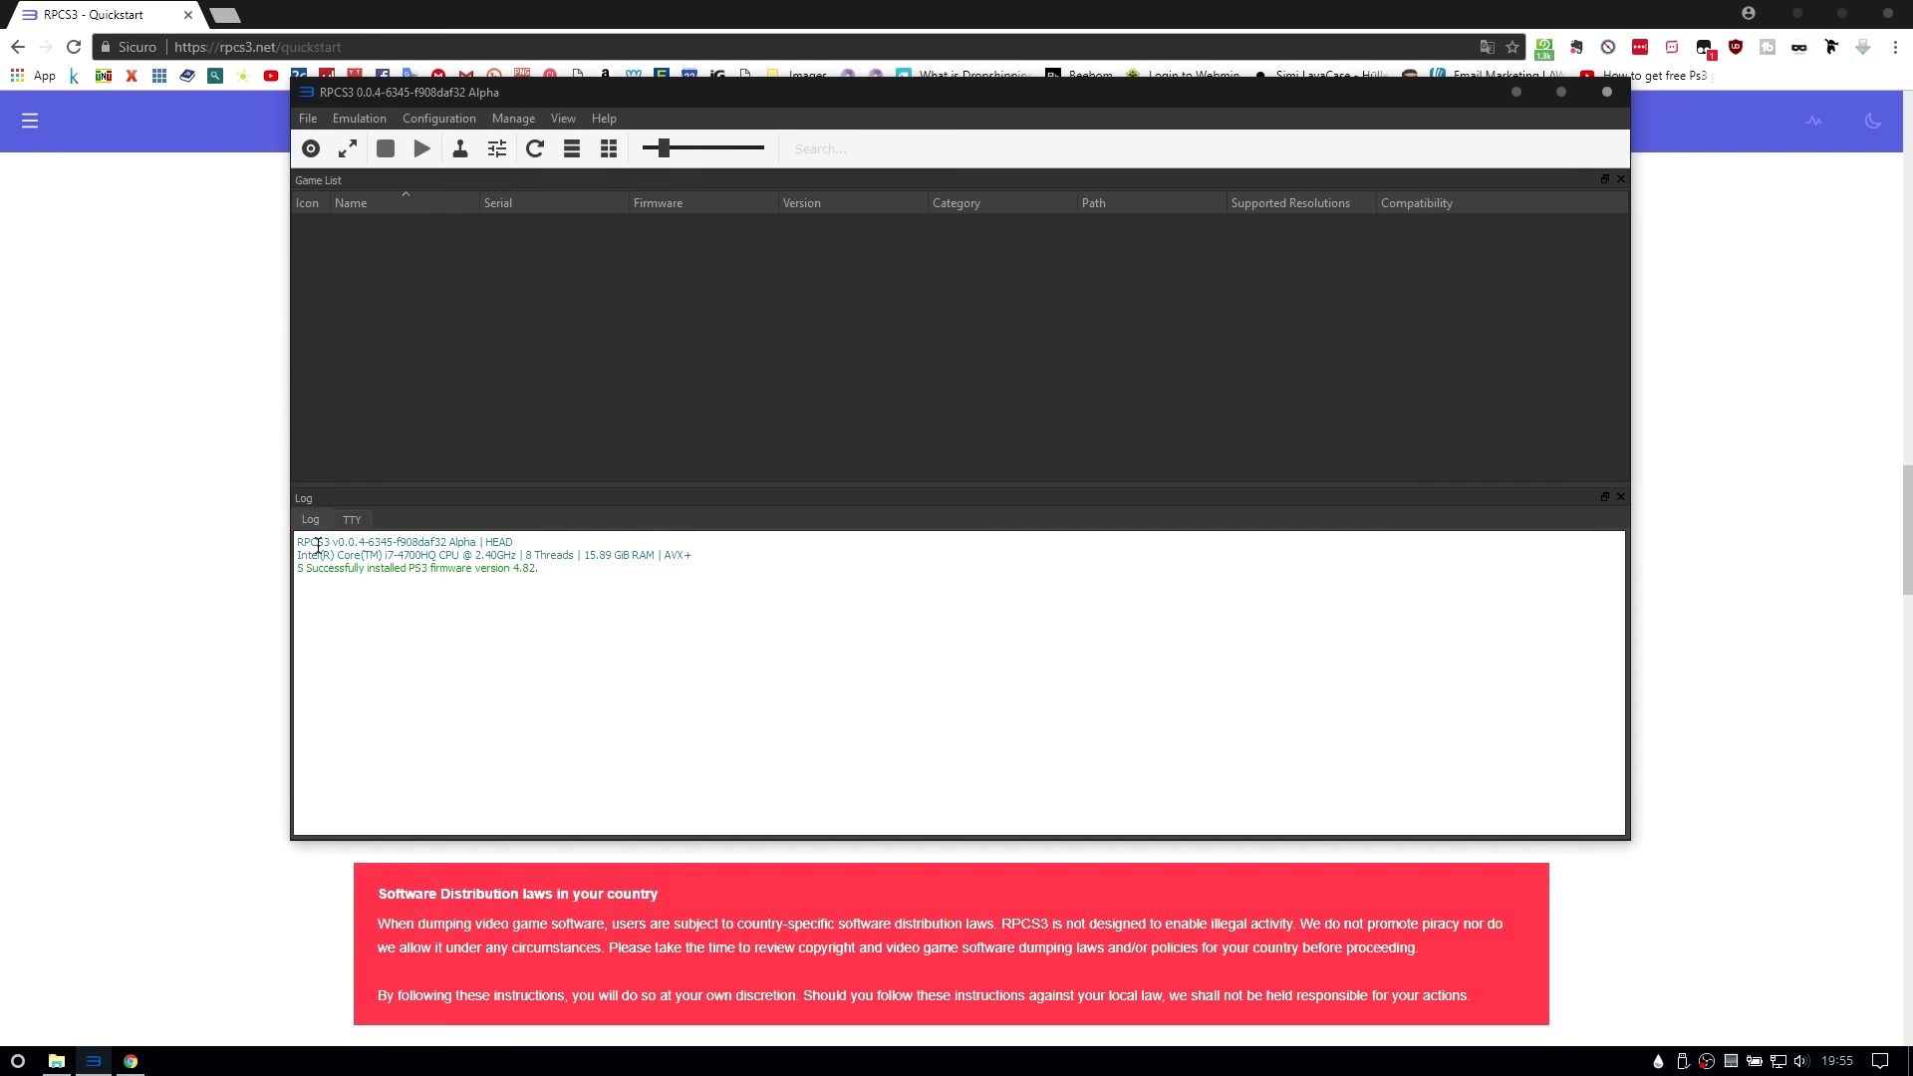
left_click(308, 117)
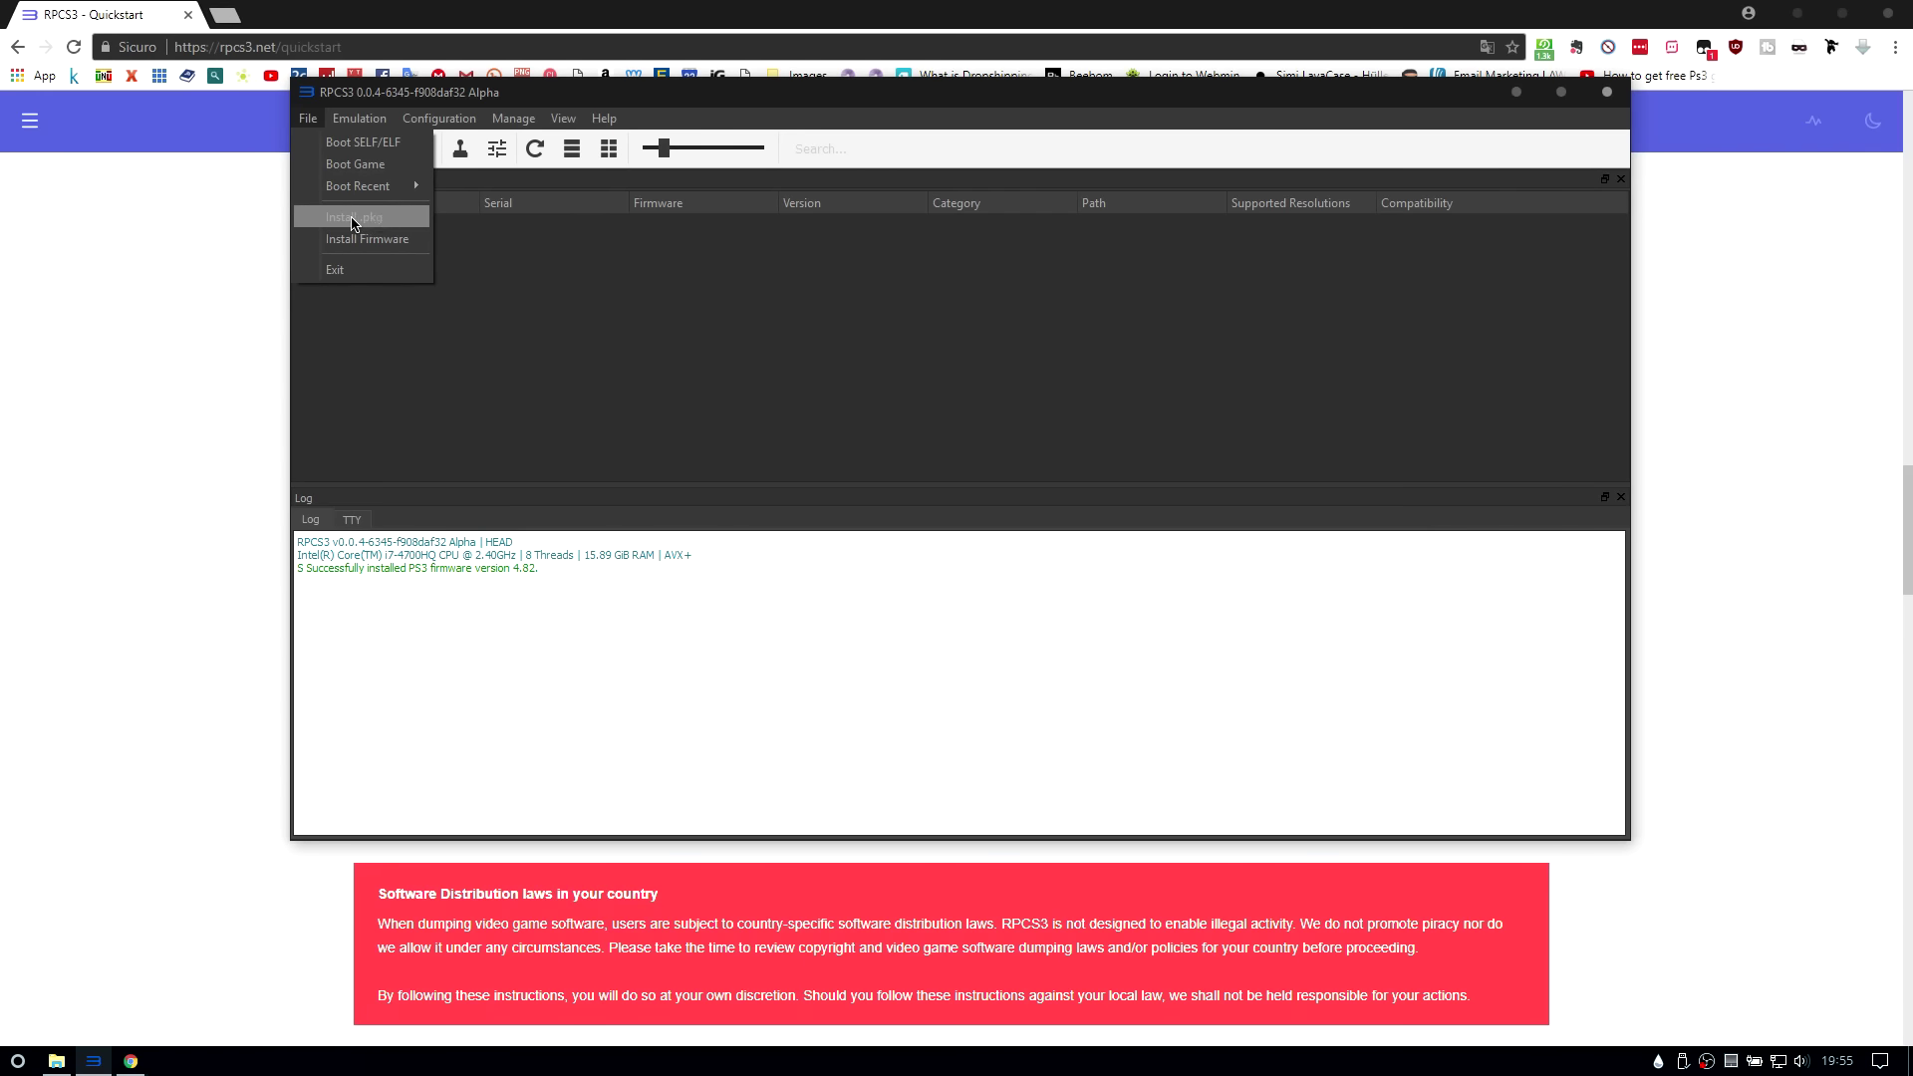
key("alt+Tab")
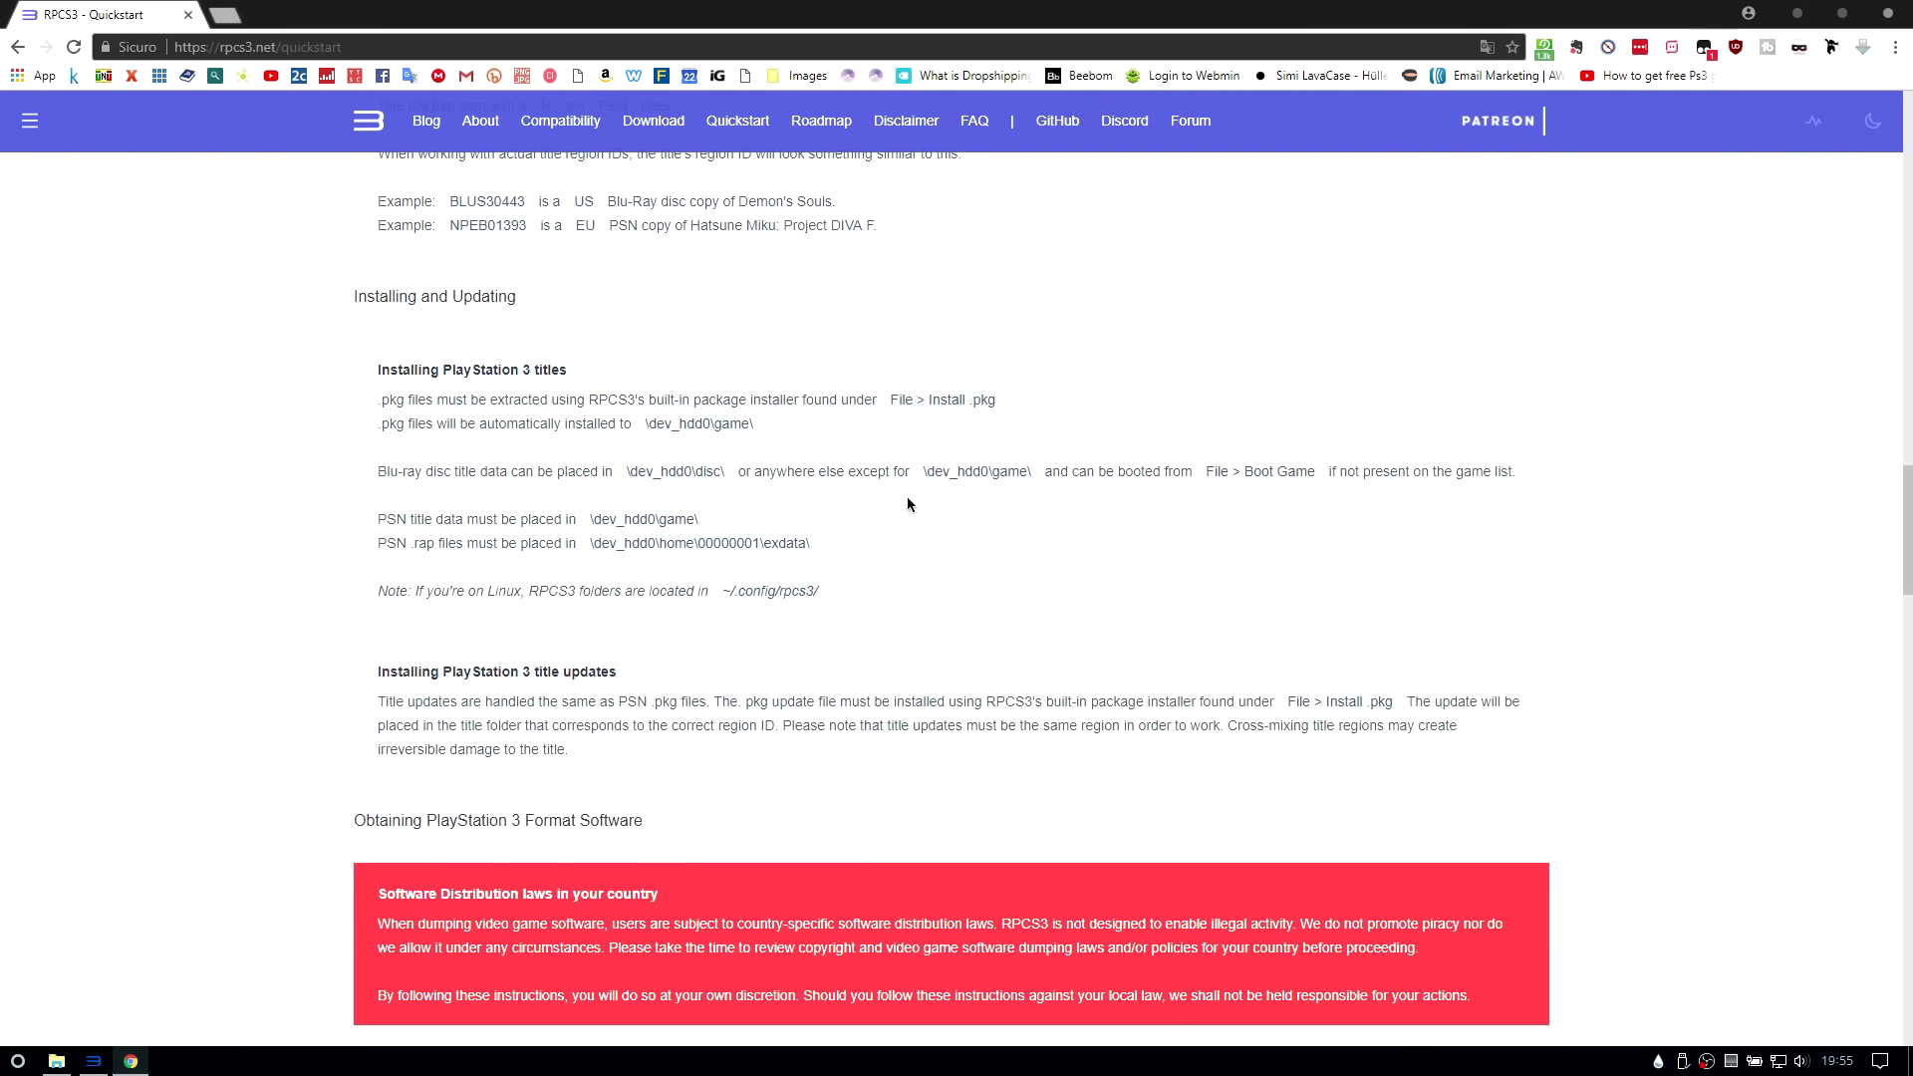
Read where PSN .rap files and Blu-ray disc title data must be placed, and the section on managing PlayStation 3 titles
left_click_drag(379, 543, 802, 543)
left_click(802, 543)
left_click_drag(566, 543, 828, 537)
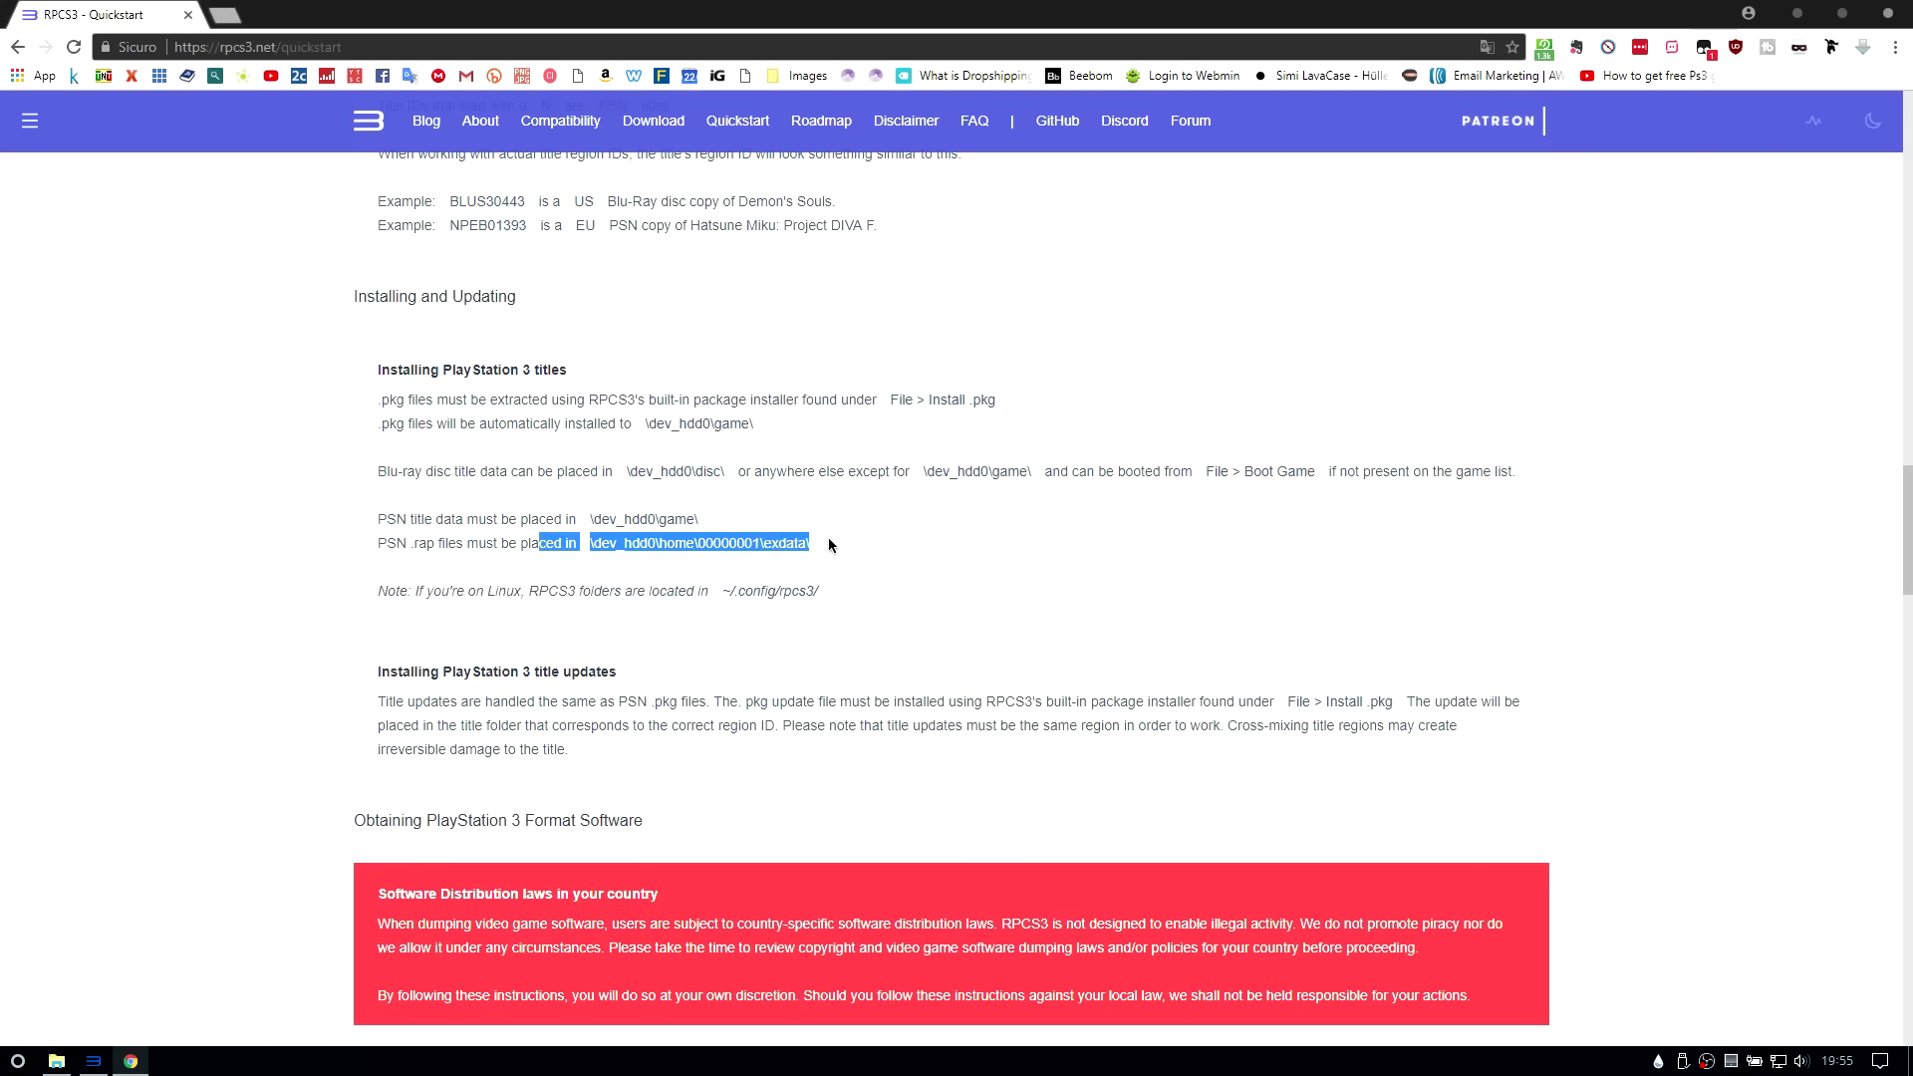
left_click(835, 514)
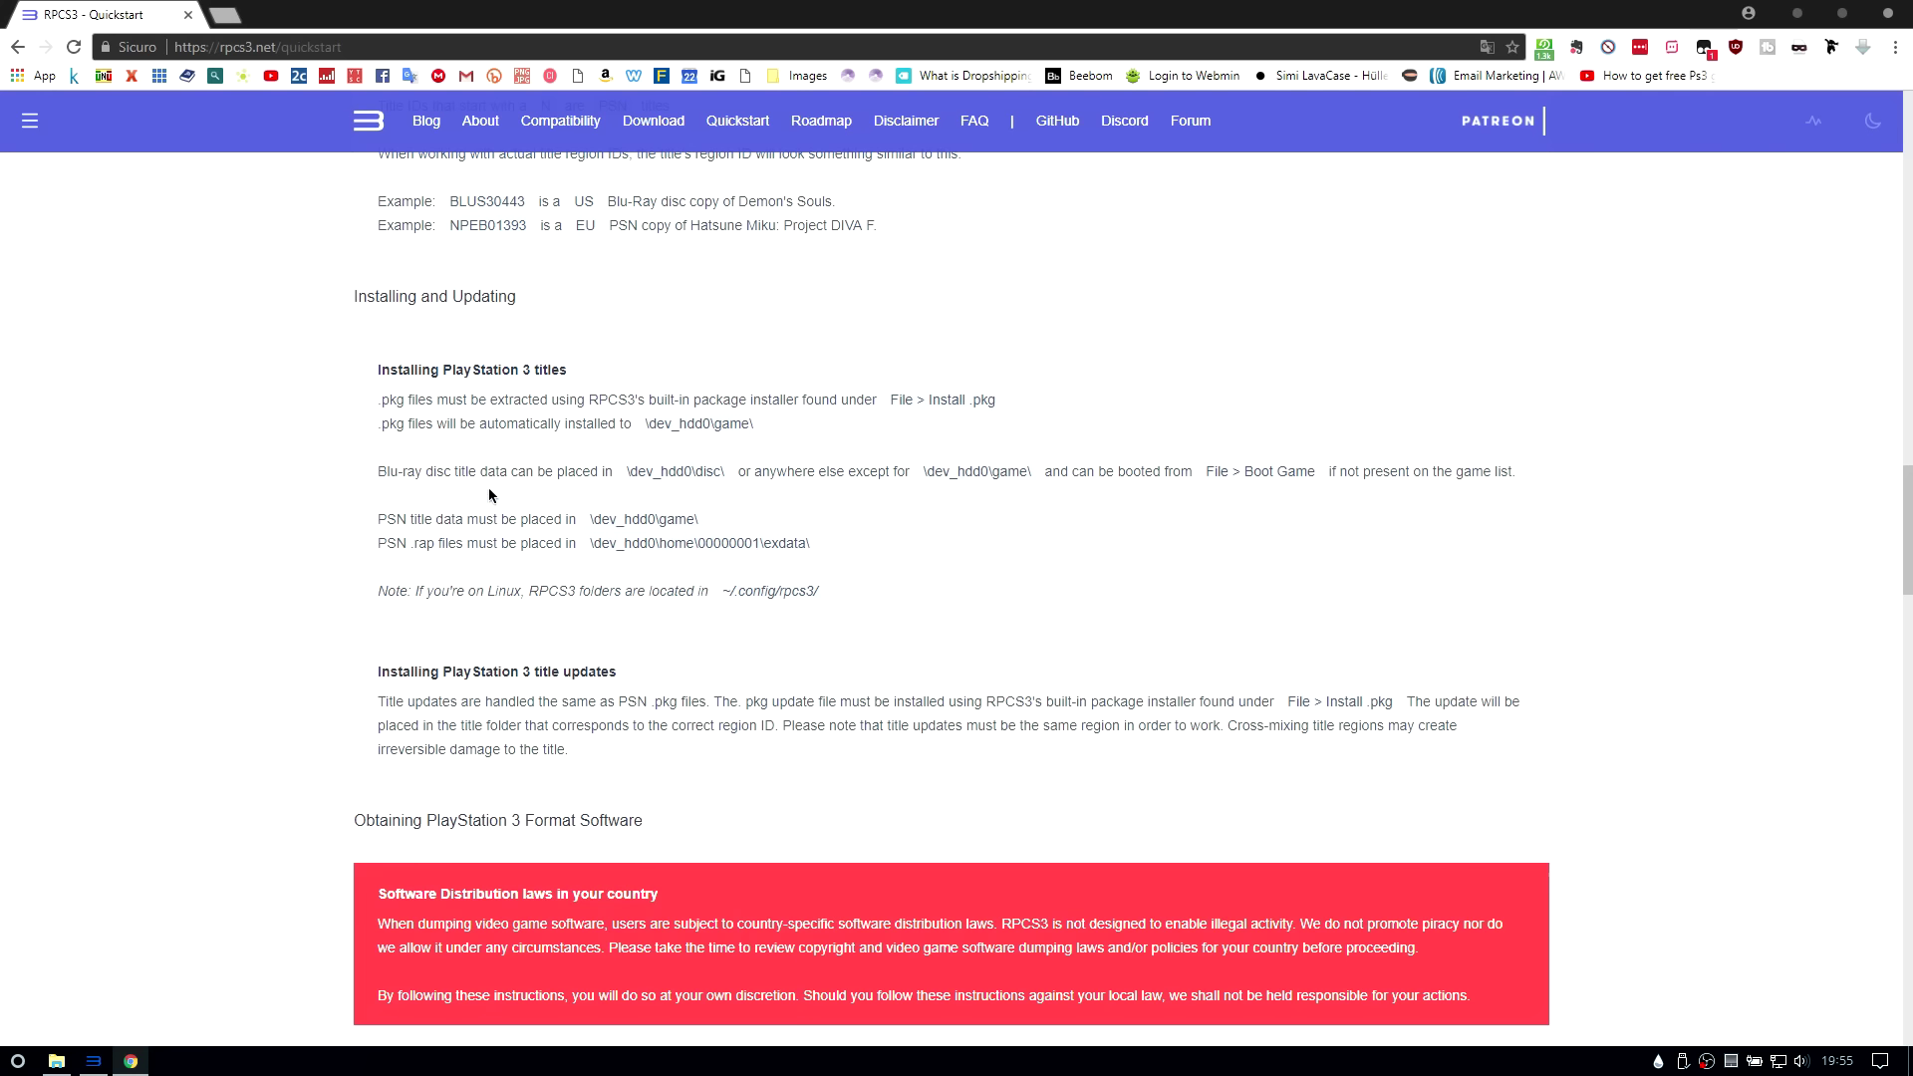
left_click_drag(369, 473, 1446, 467)
left_click(1447, 467)
left_click_drag(1910, 513, 1875, 445)
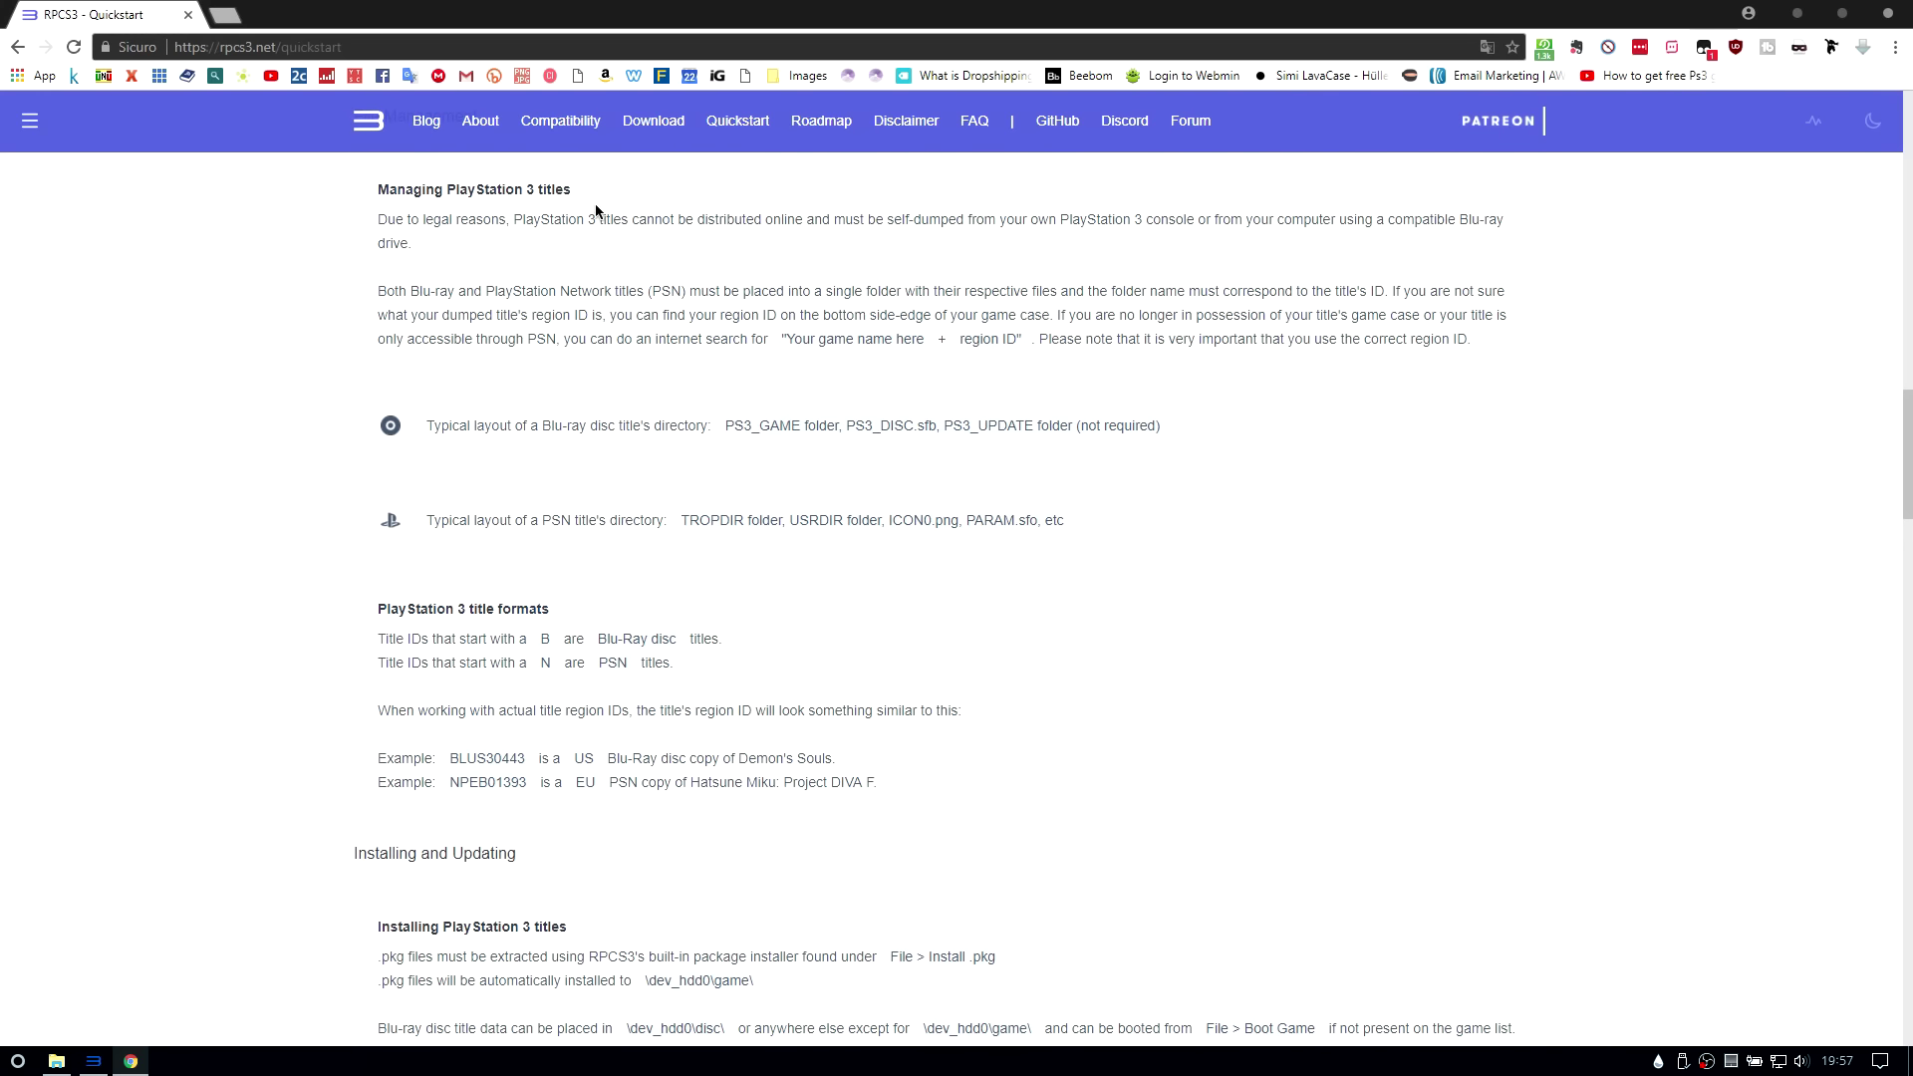
Open the RPCS3 compatibility list and read the definitions of the Playable, Ingame, Intro and Loadable game statuses
left_click(563, 125)
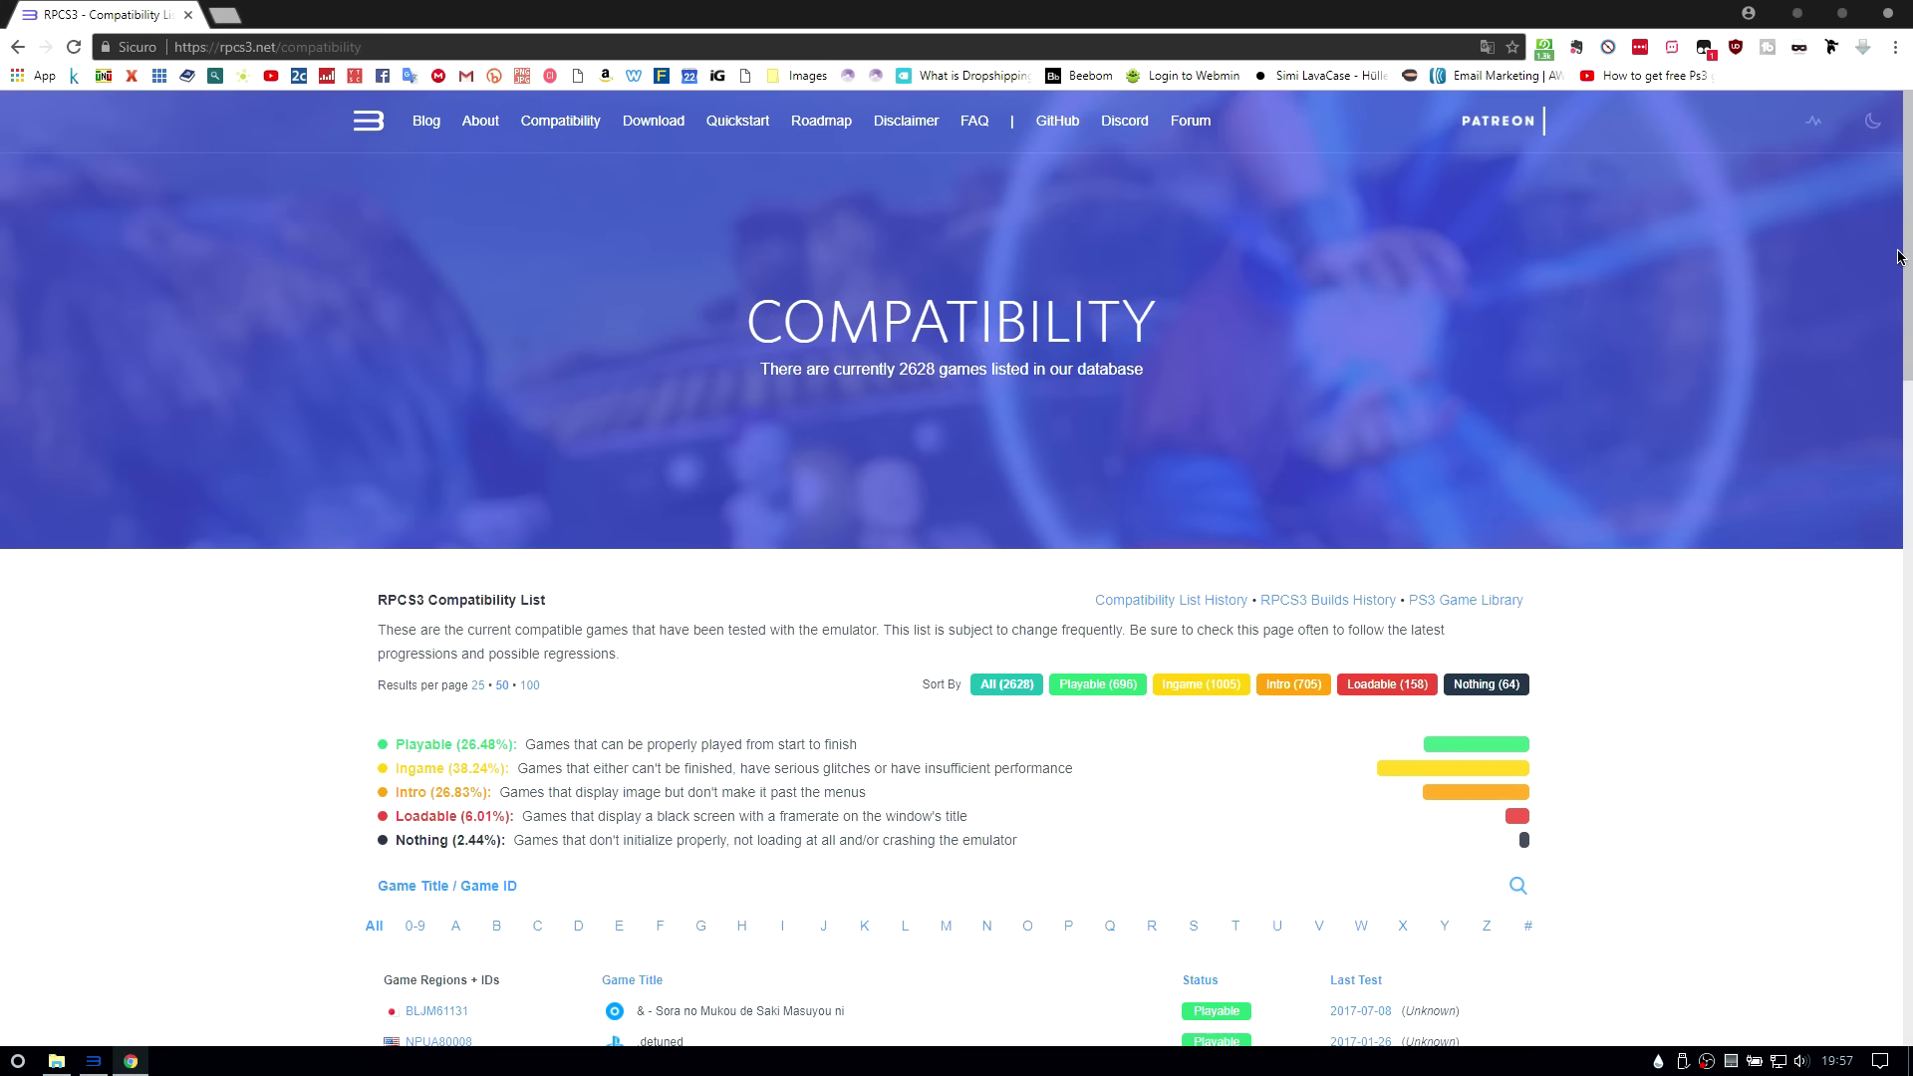
scroll(1909, 239, "down", 2)
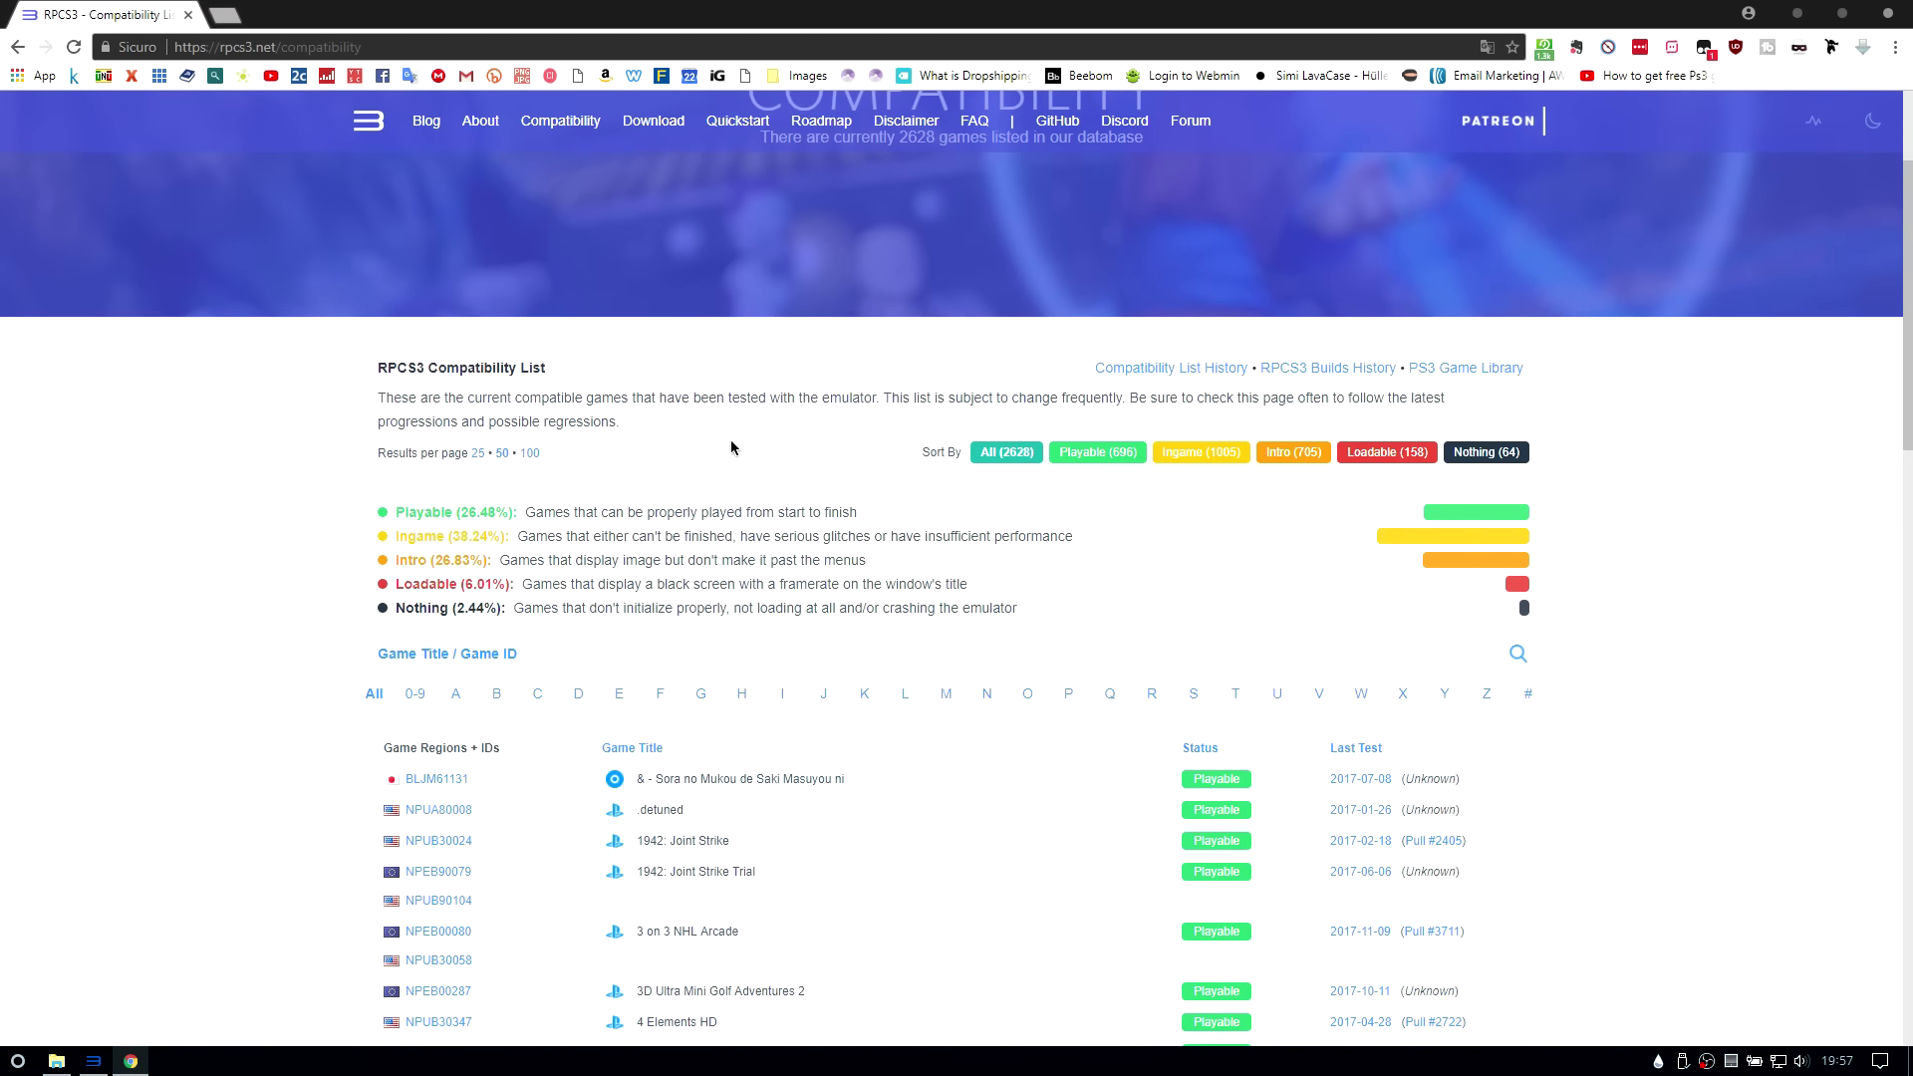
left_click_drag(397, 514, 900, 523)
left_click(494, 533)
left_click_drag(448, 511, 884, 516)
left_click(876, 518)
left_click_drag(397, 512, 920, 528)
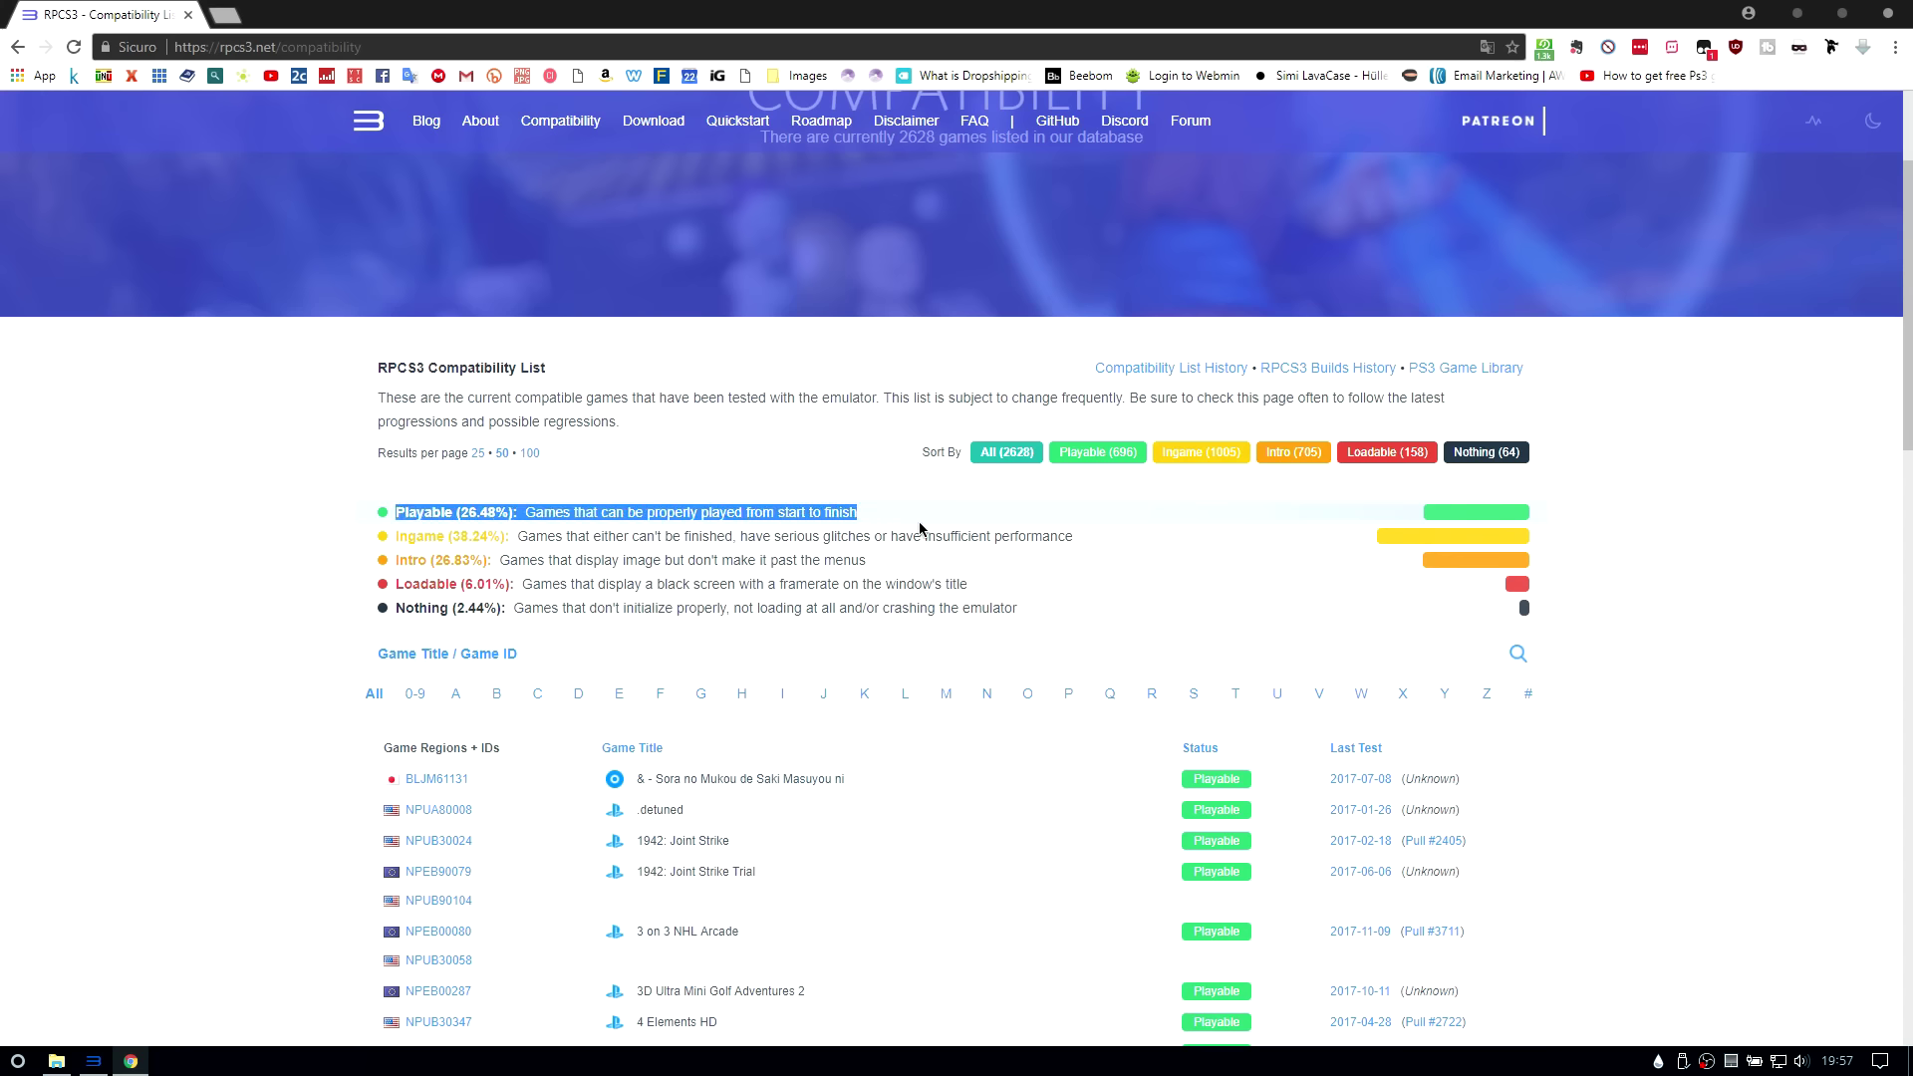
left_click_drag(506, 536, 1122, 547)
left_click(462, 561)
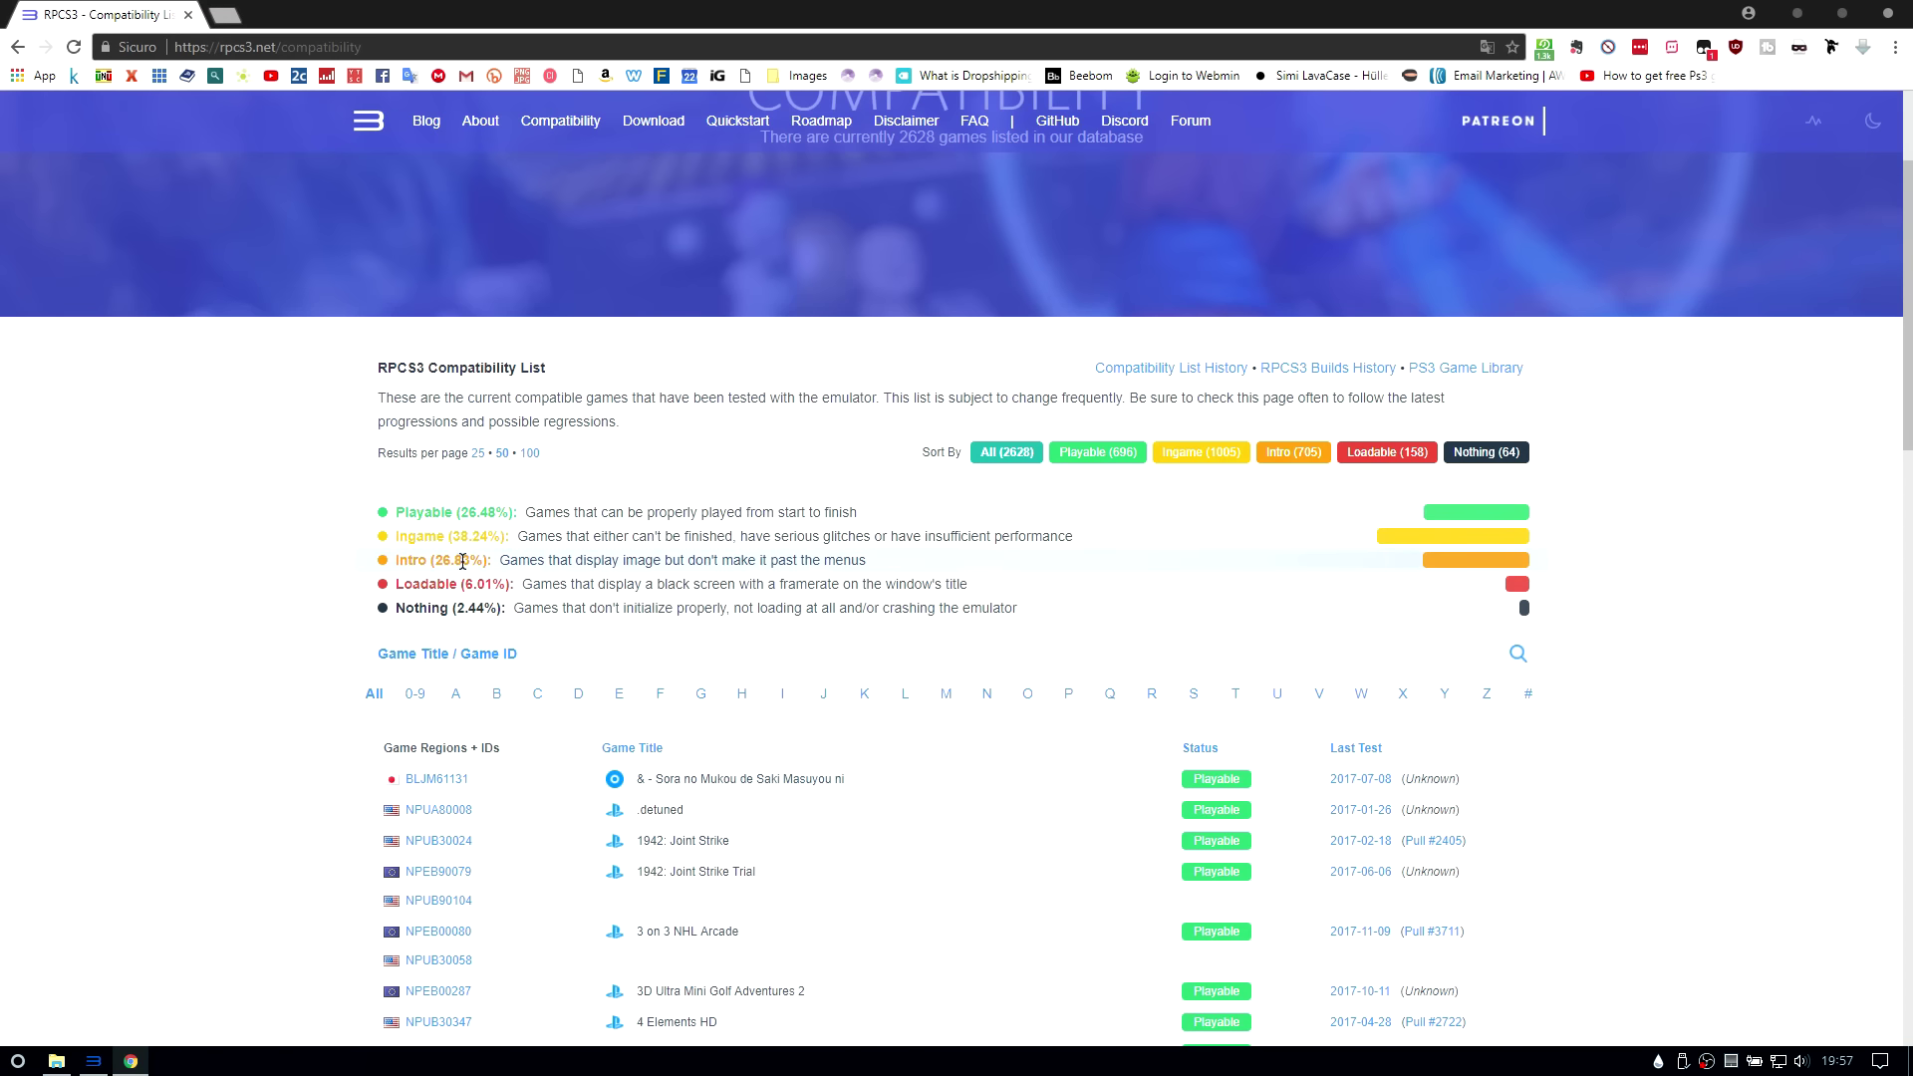
left_click_drag(463, 561, 1038, 585)
left_click(1039, 586)
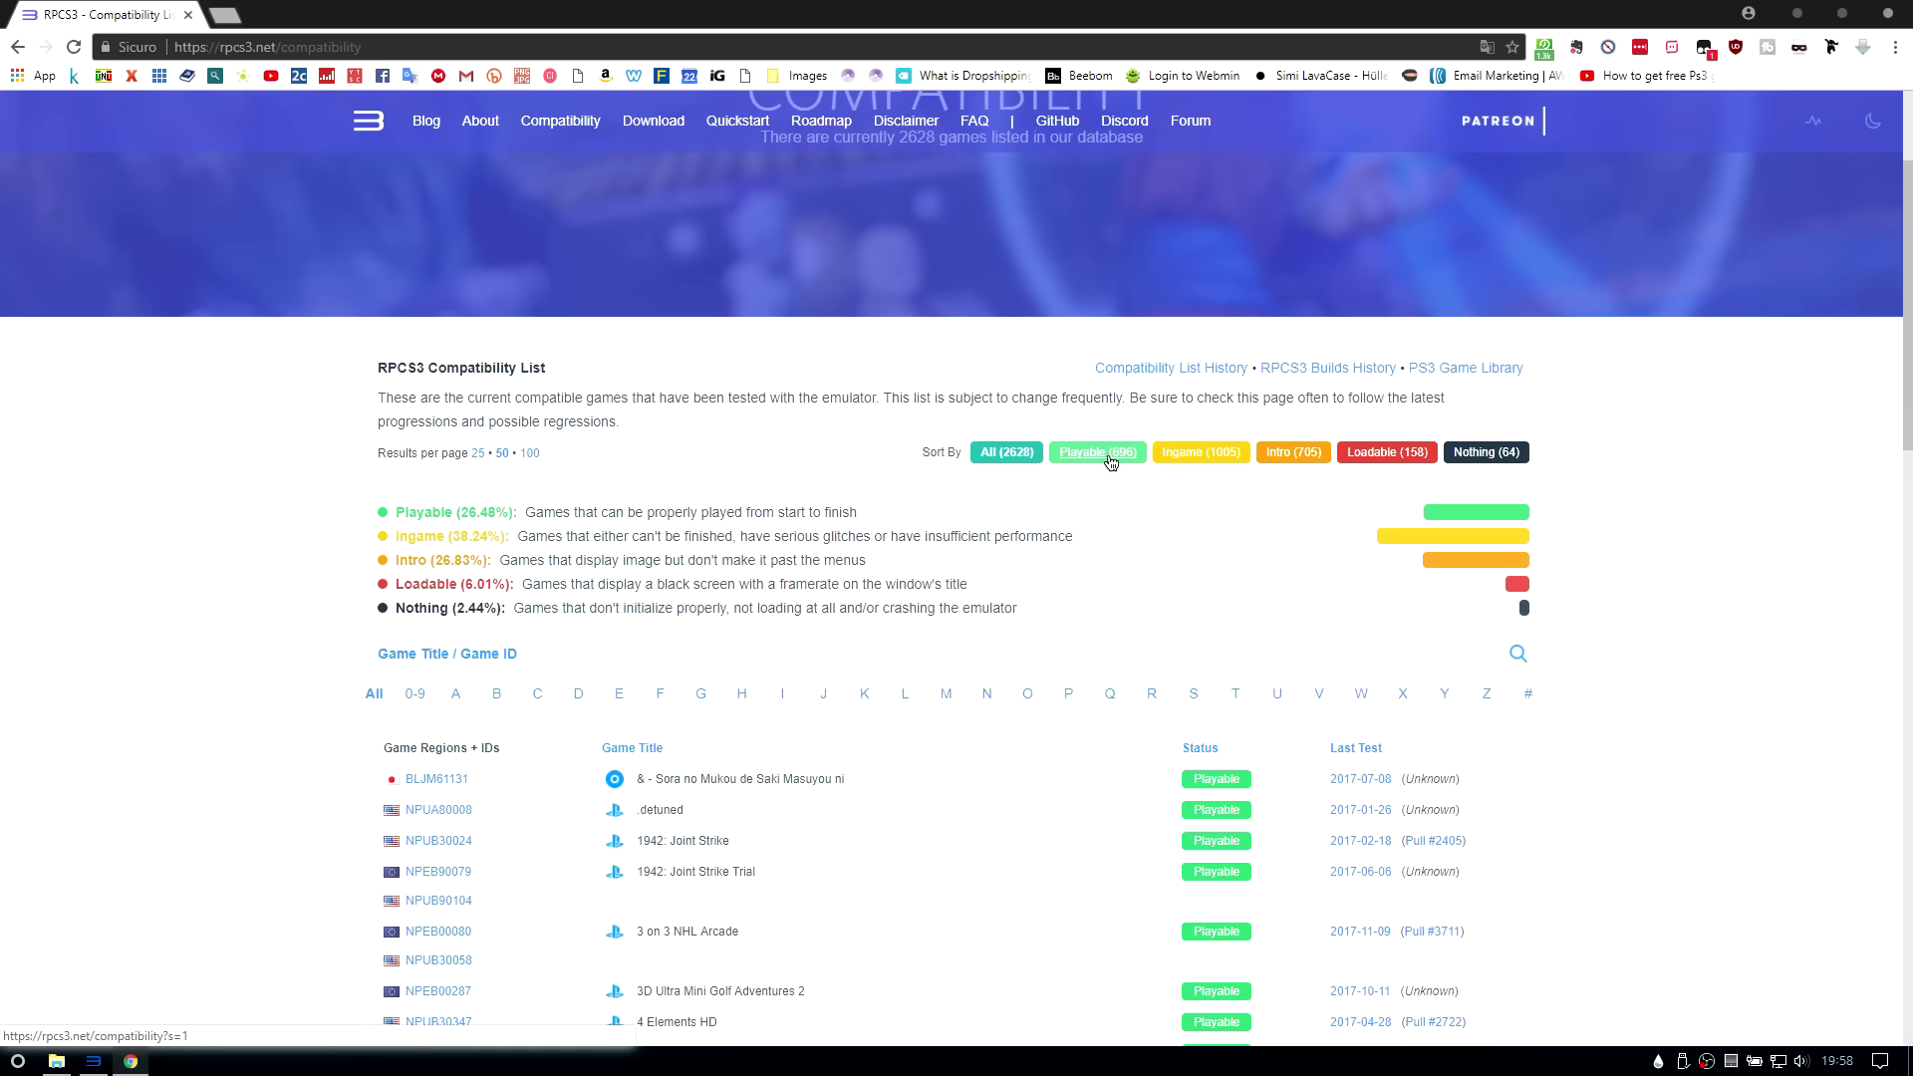
Search the compatibility list for "call of duty" and look through the matching games
left_click(444, 656)
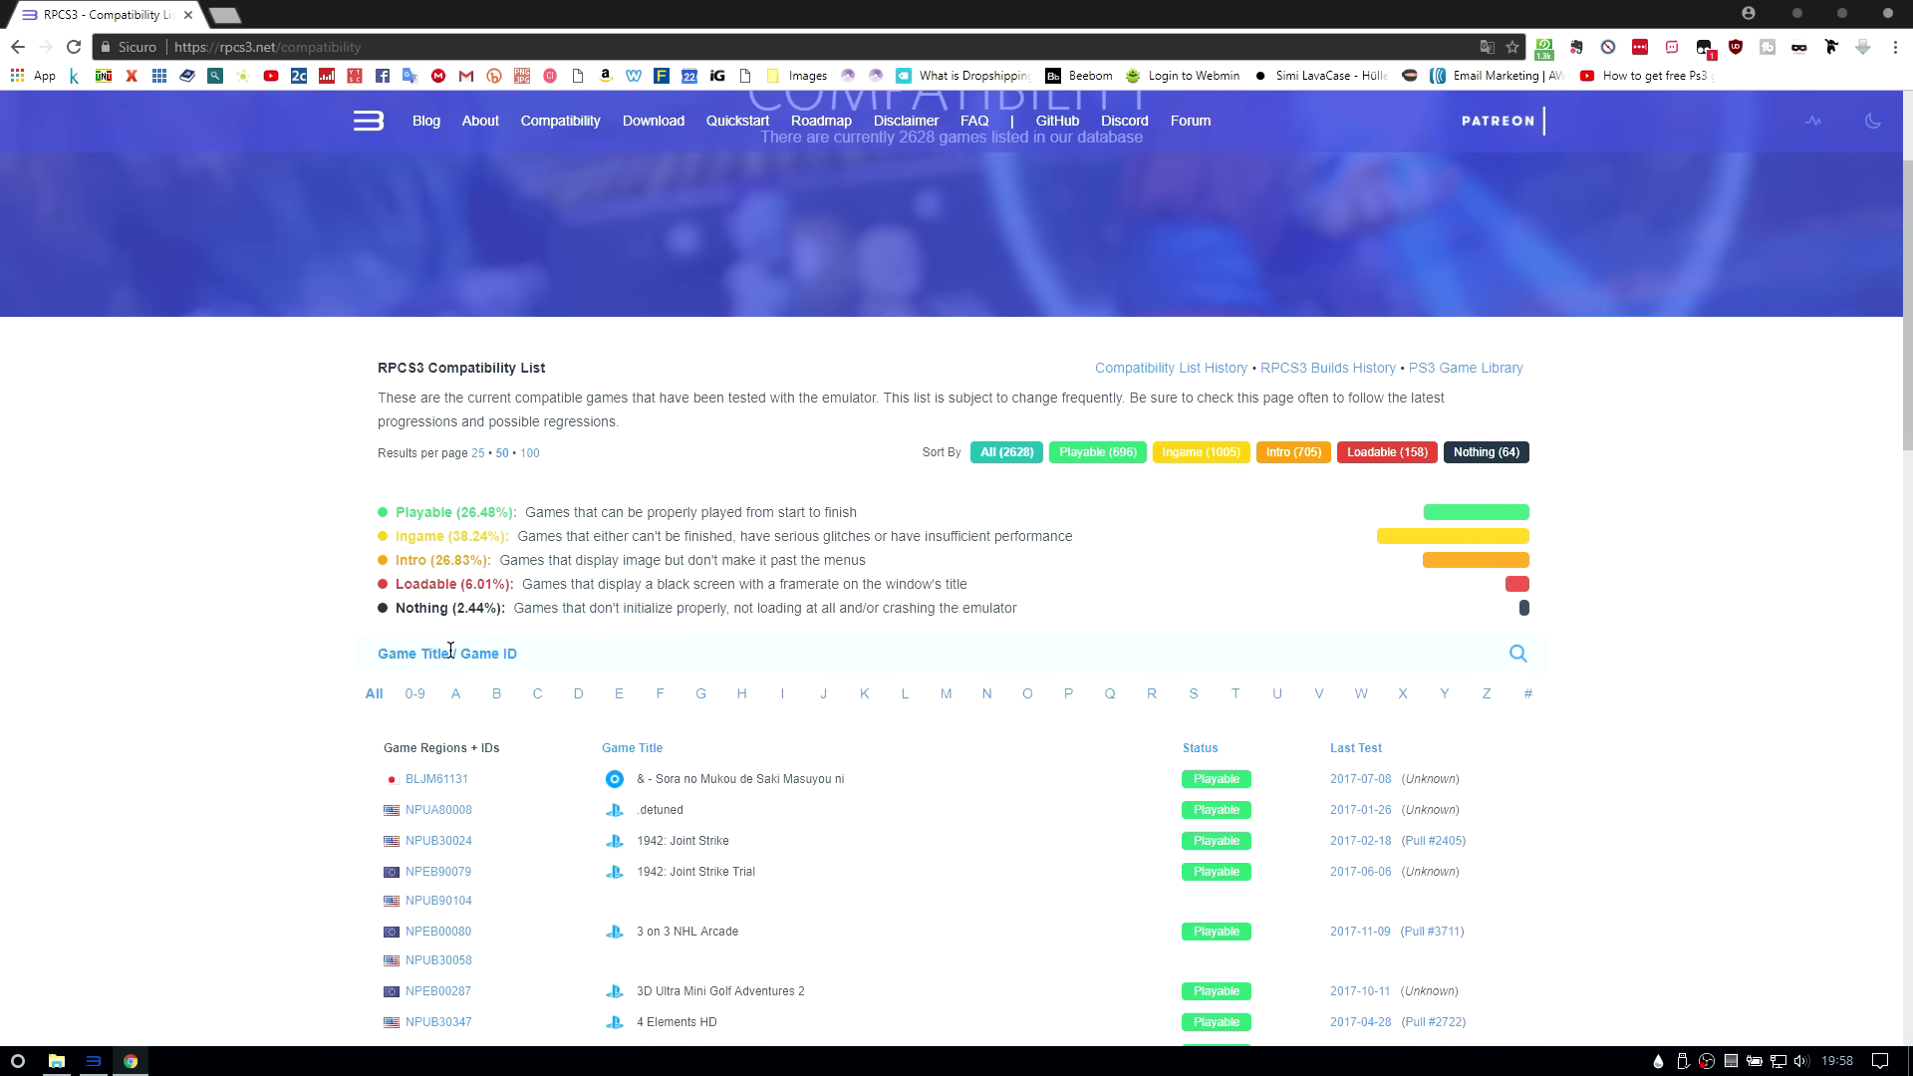
type("m")
key("BackSpace")
type("call")
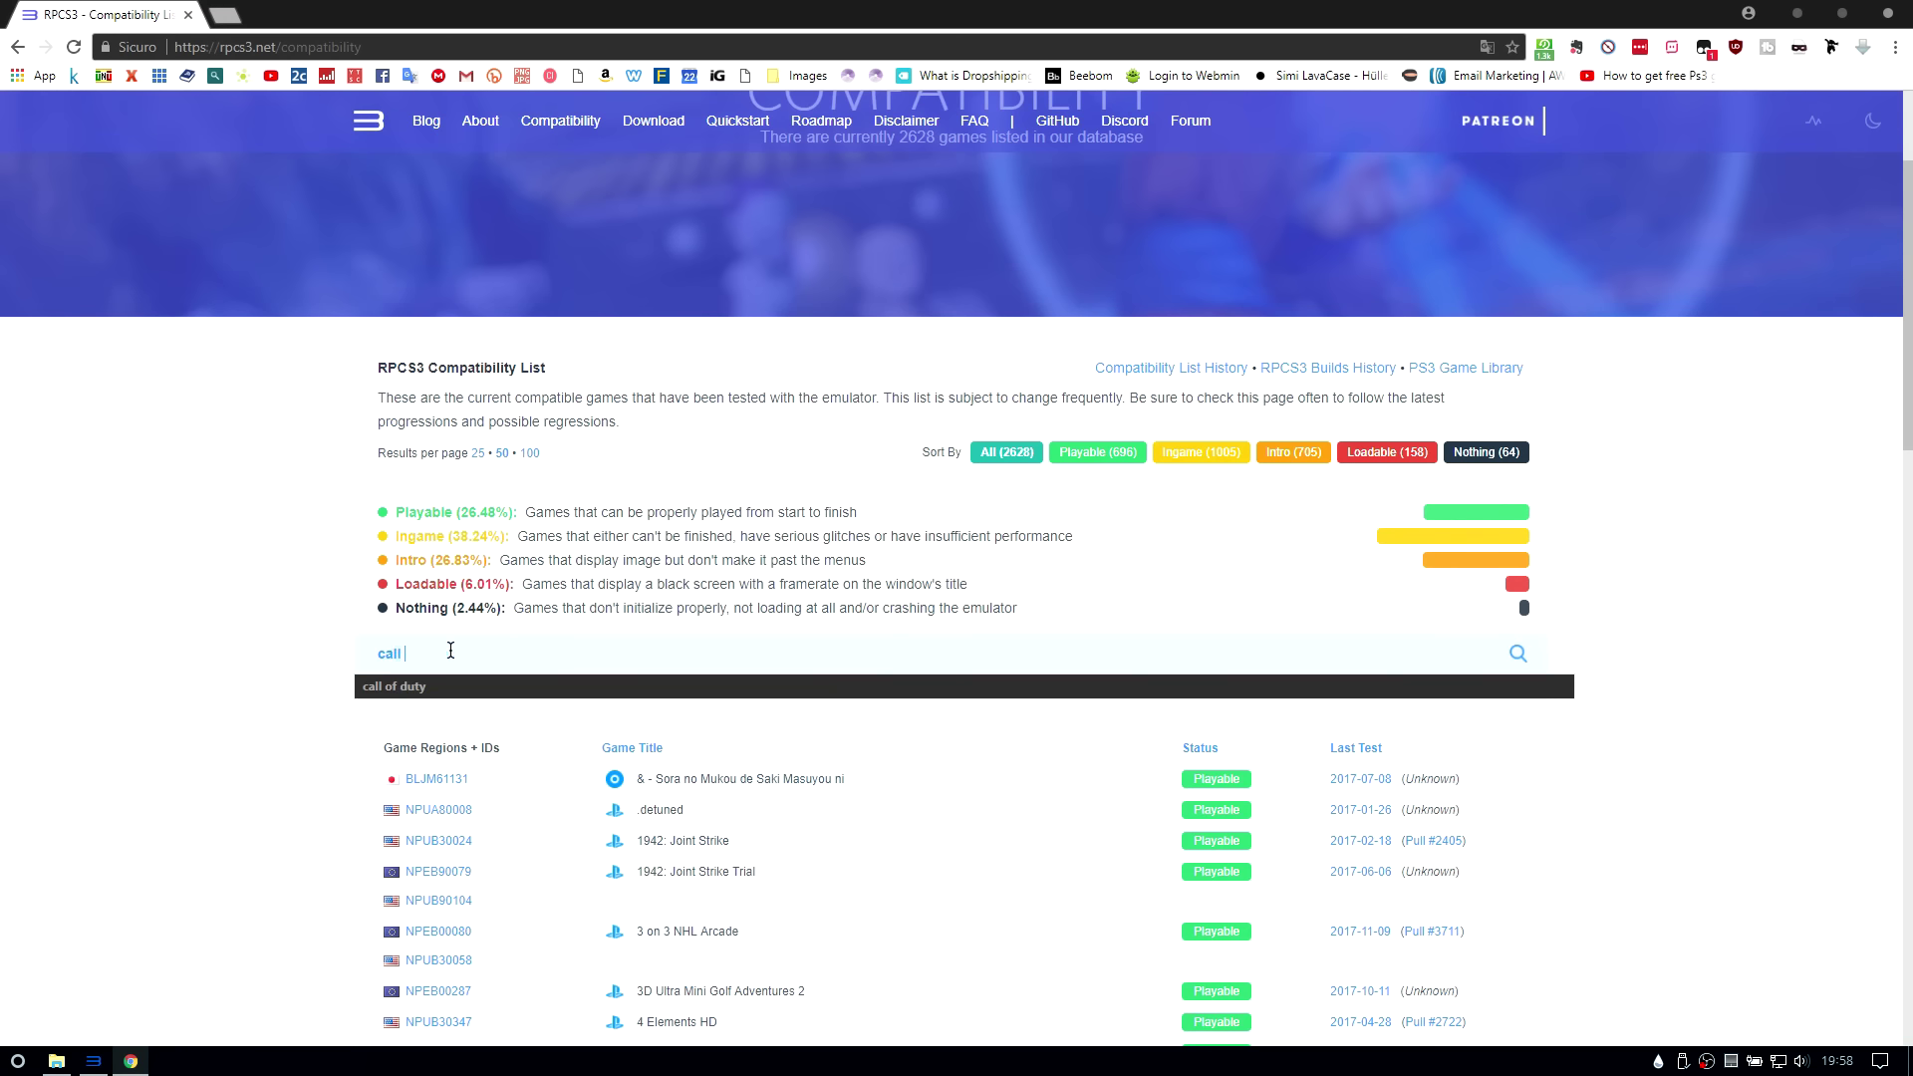
left_click(428, 686)
left_click(1517, 654)
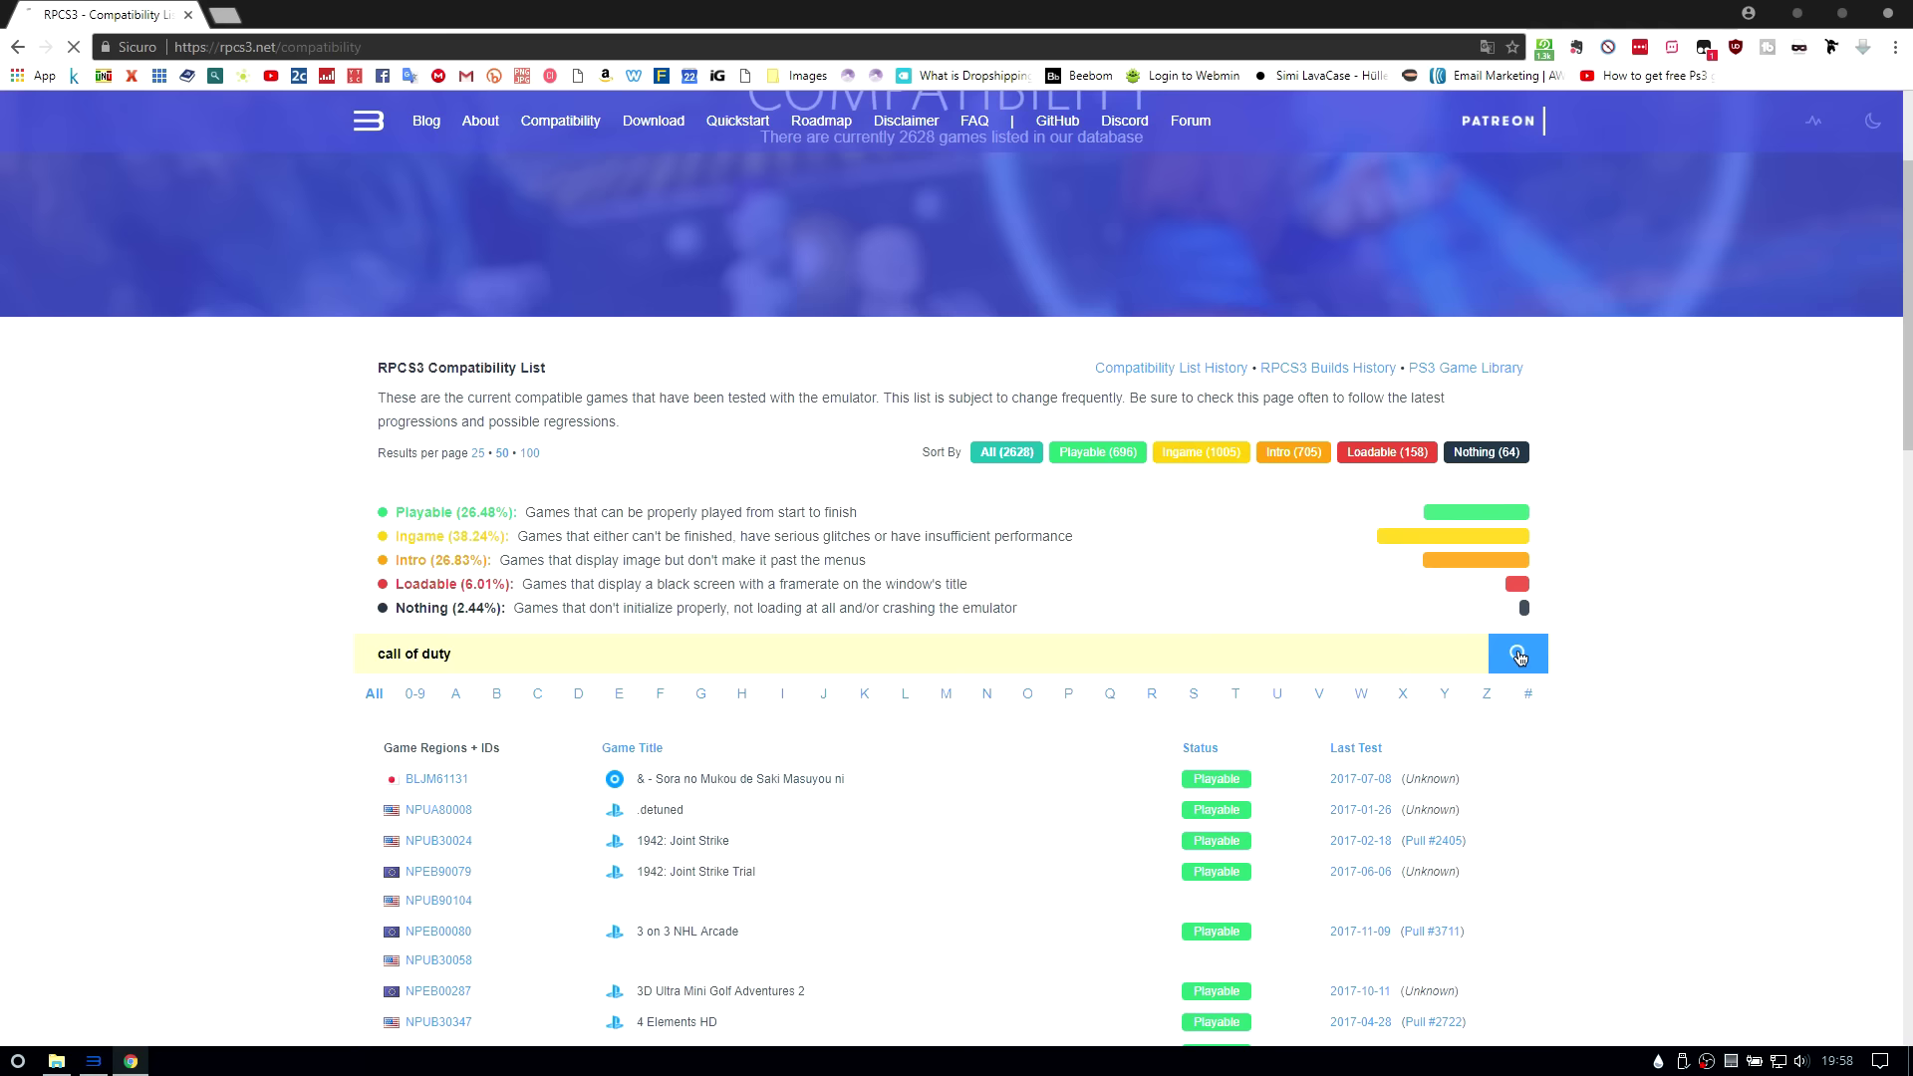
scroll(900, 562, "down", 5)
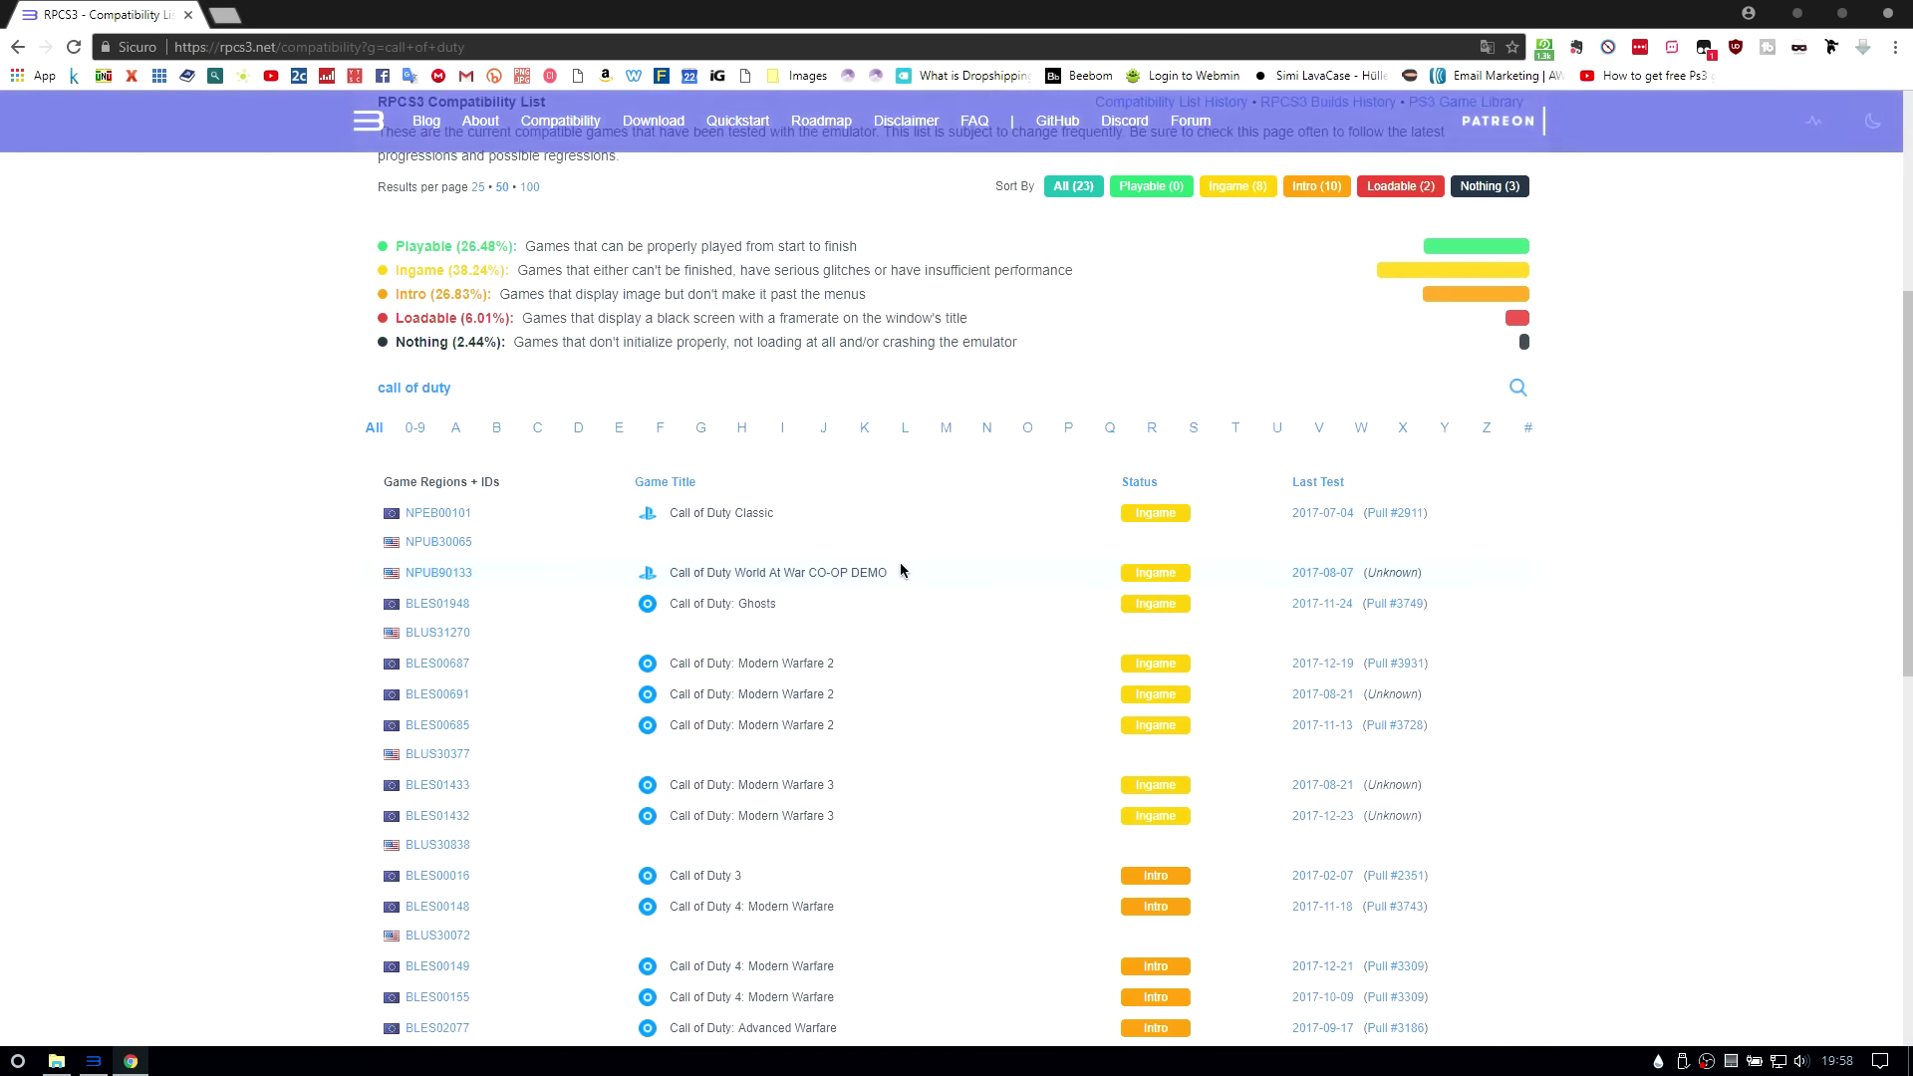
scroll(899, 570, "down", 7)
scroll(949, 731, "up", 4)
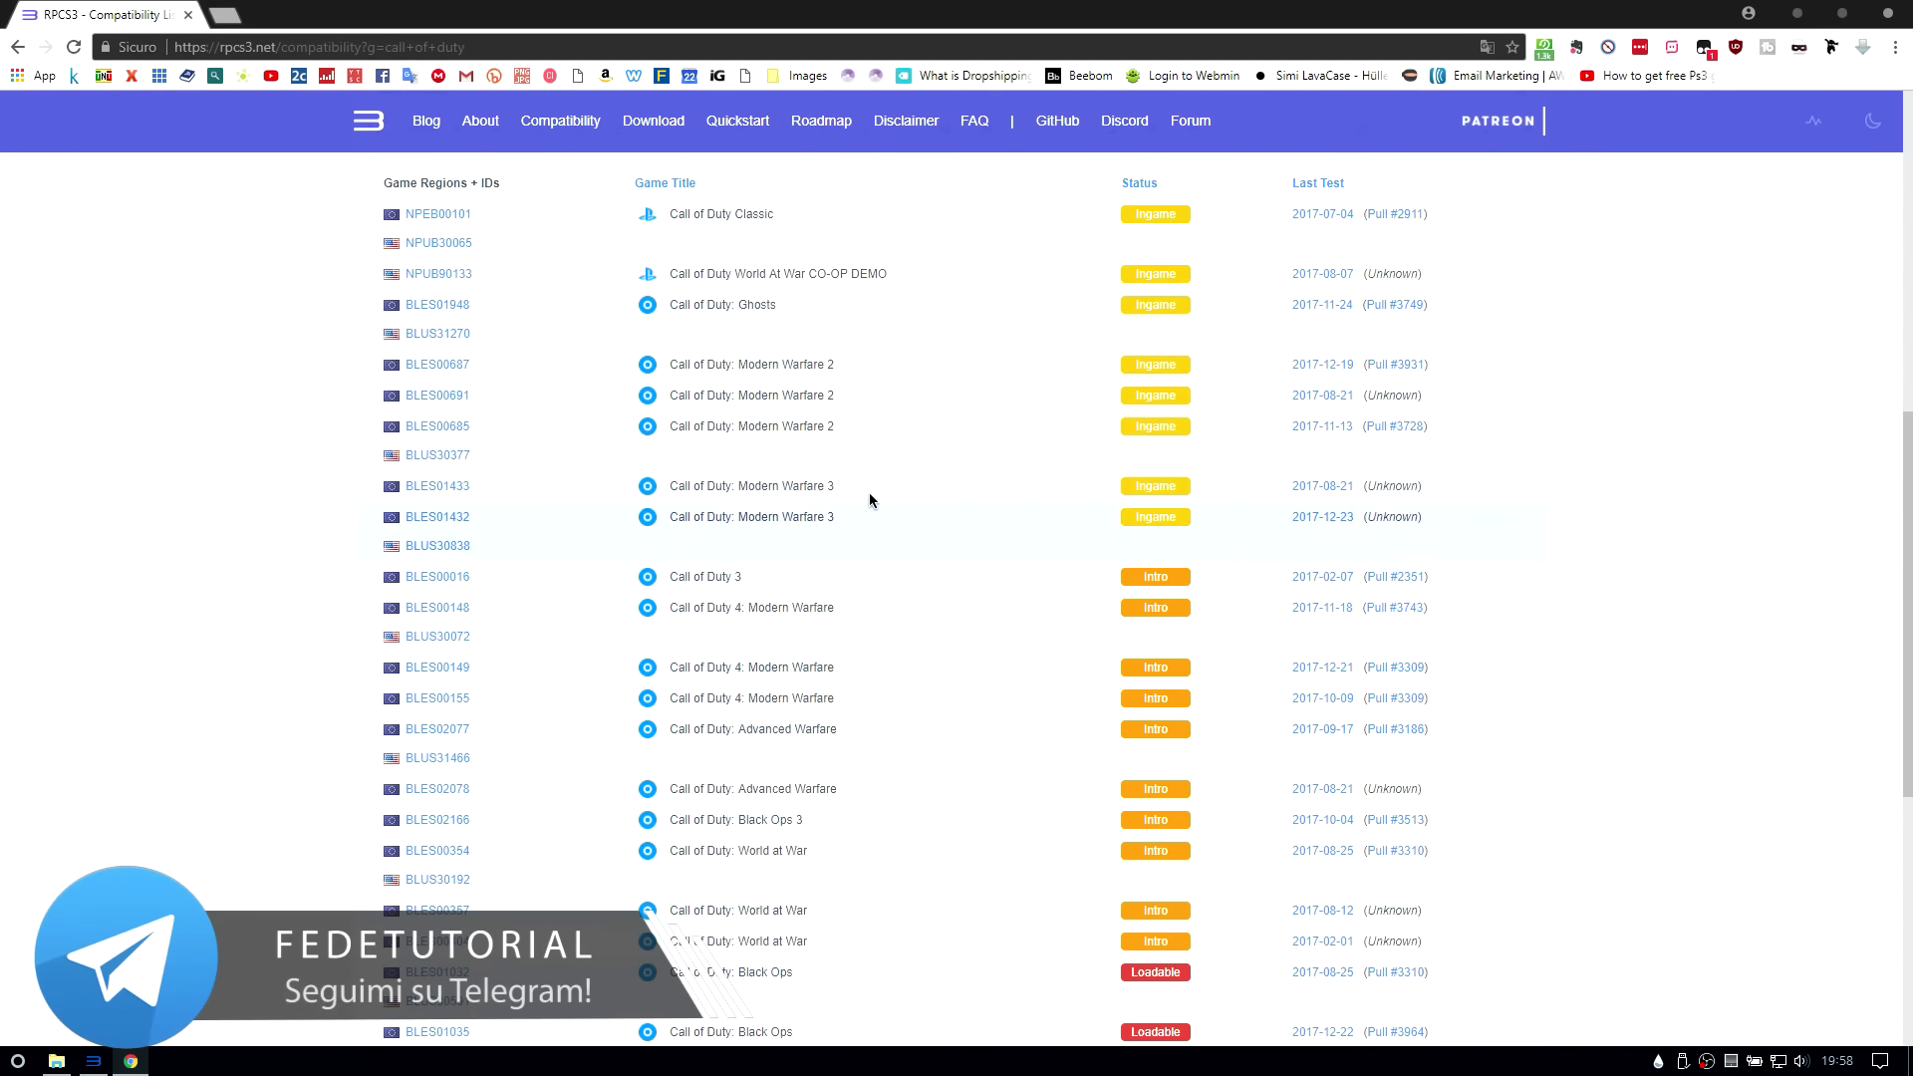
Check the status of Call of Duty: Modern Warfare 2 against the definition of Ingame
double_click(1156, 364)
scroll(1120, 415, "up", 6)
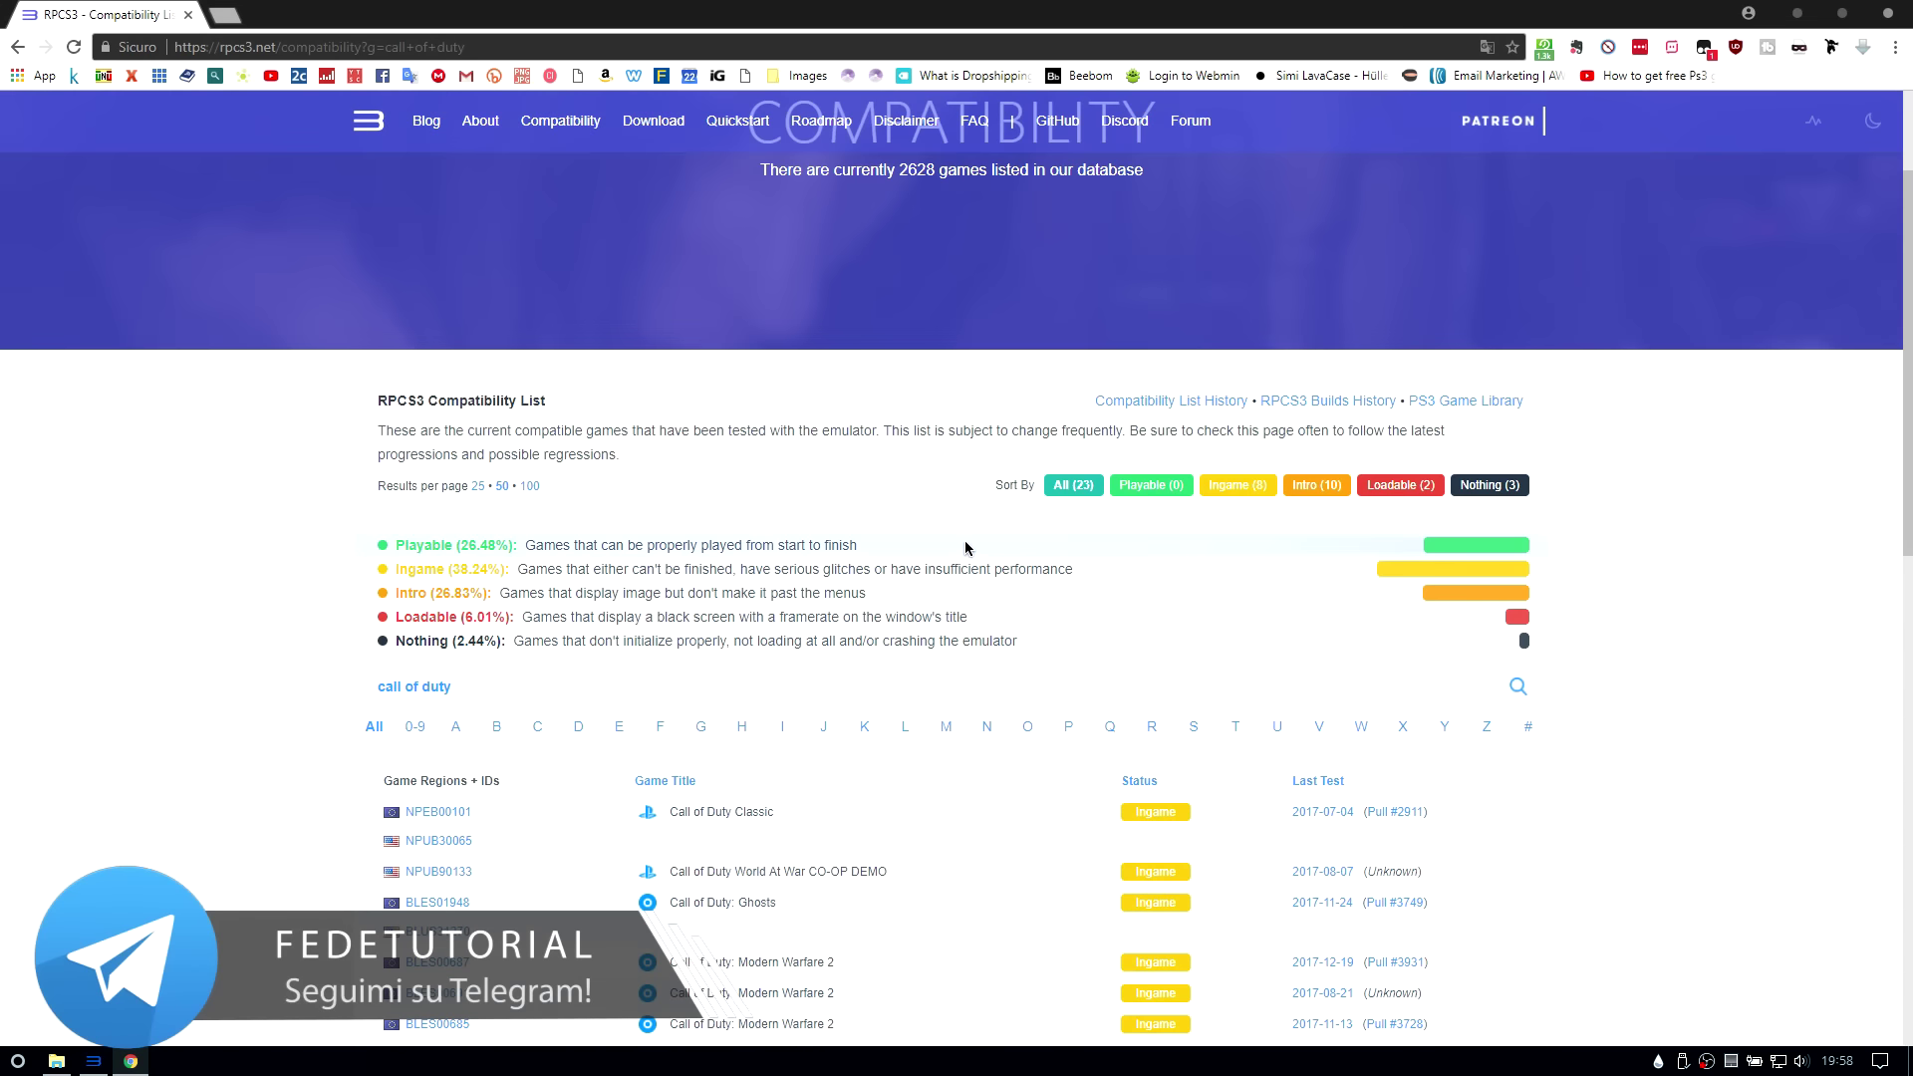
left_click_drag(489, 569, 1121, 559)
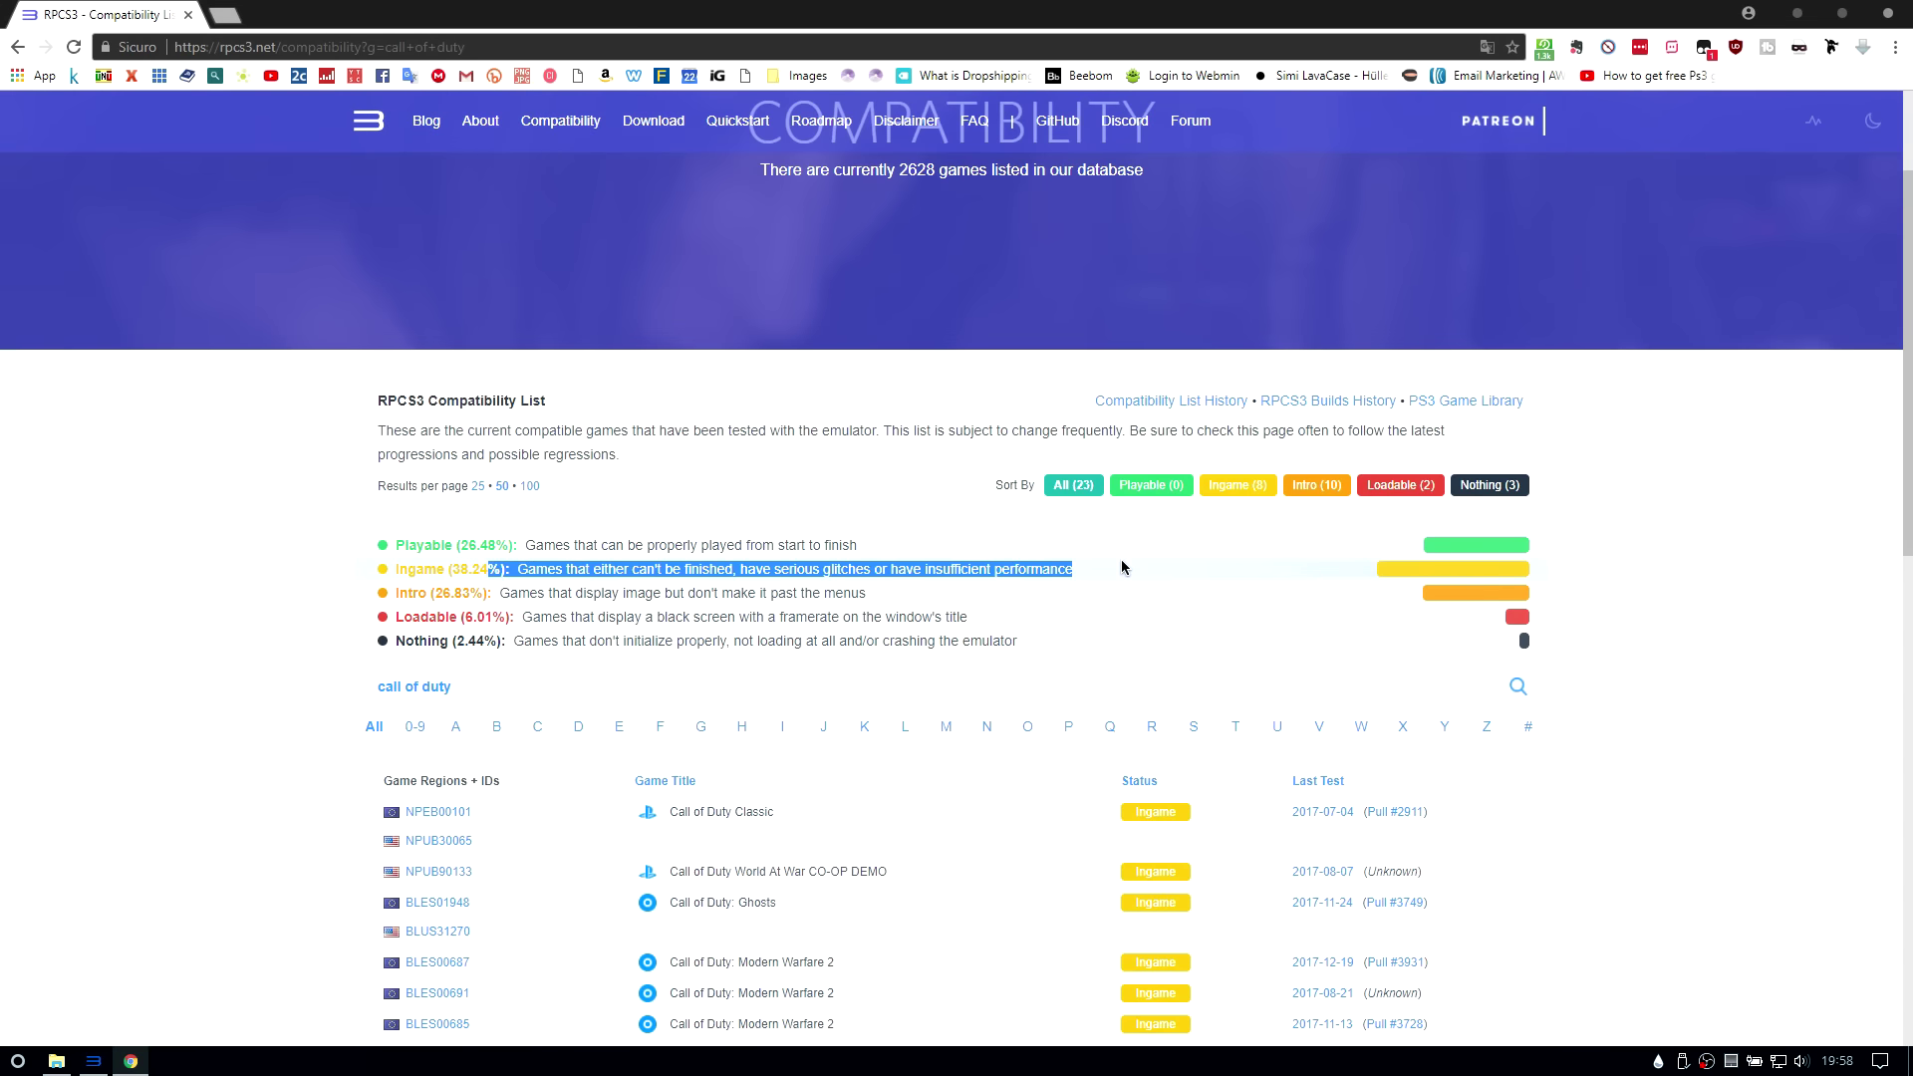
left_click(1116, 565)
Search the compatibility list for "alien shooter" and check the game's status
left_click_drag(453, 687, 302, 694)
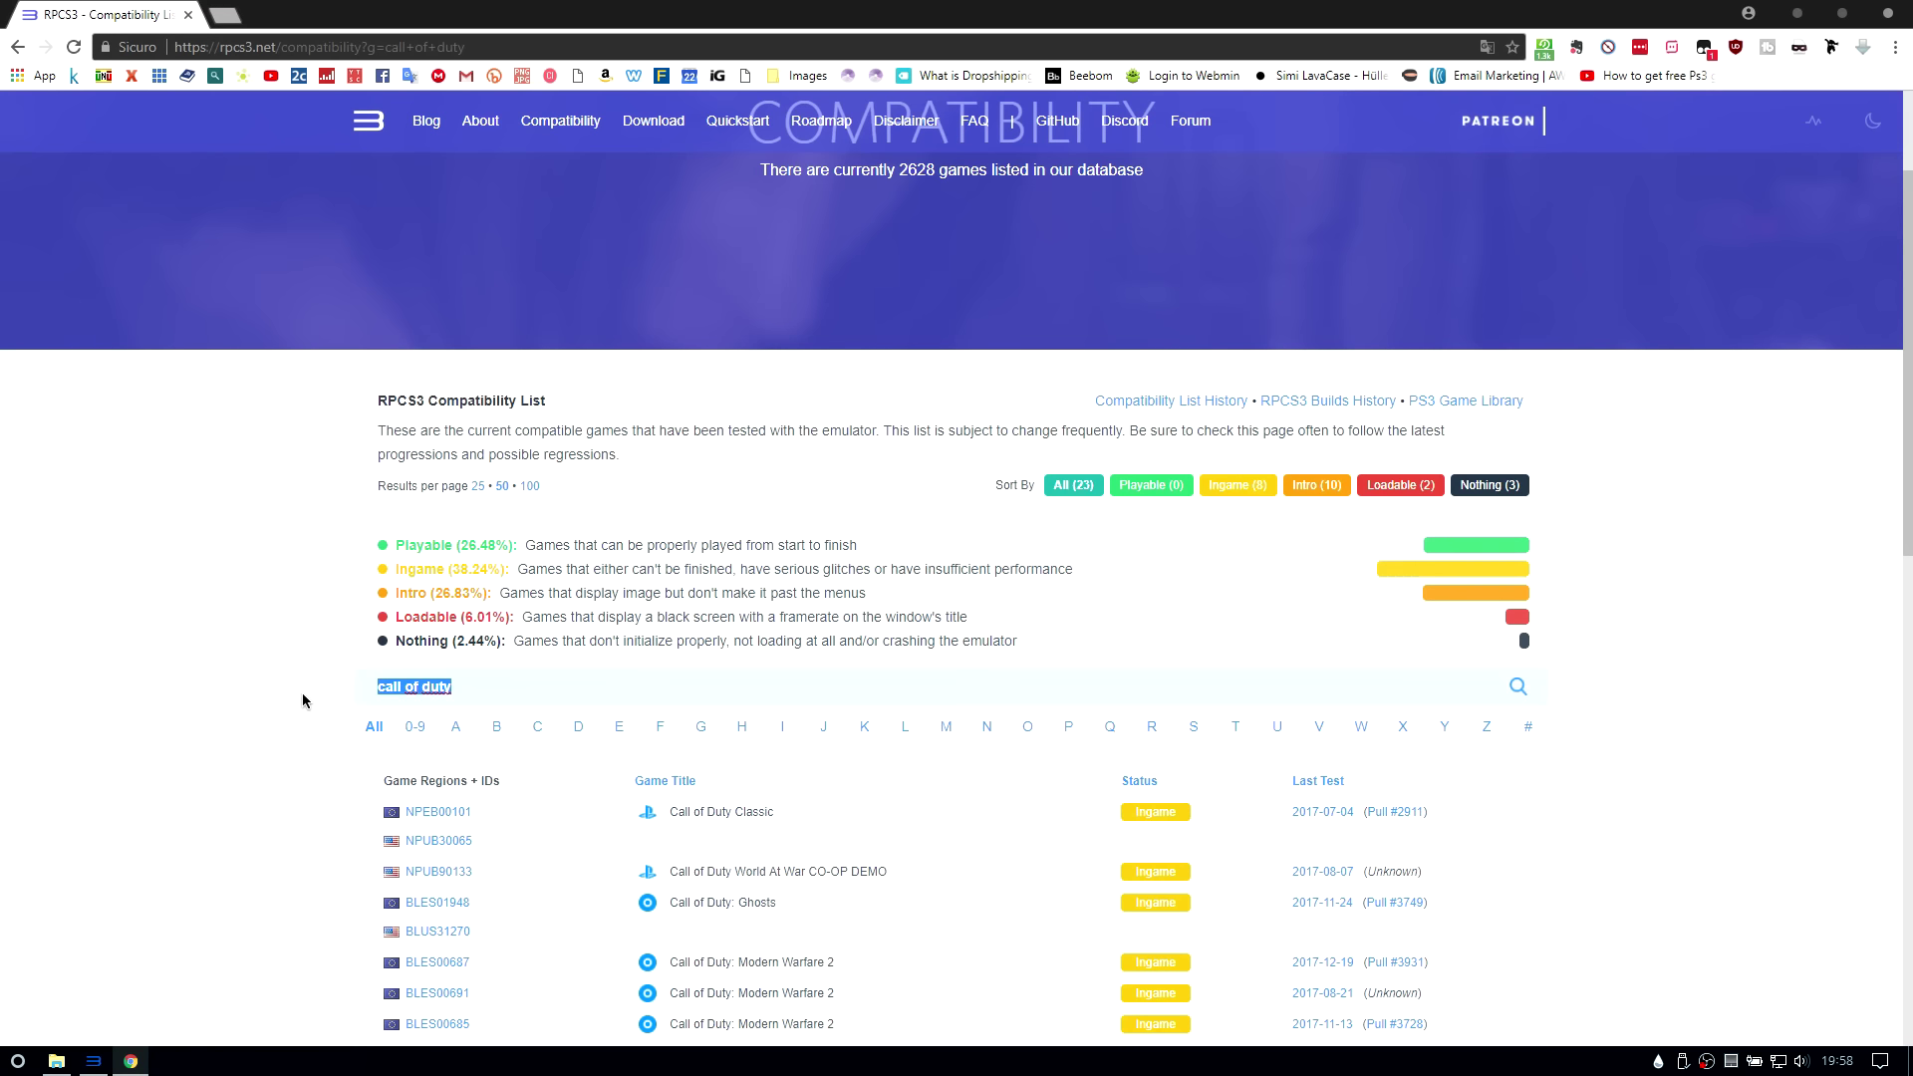
type("alien shooter")
key("Return")
scroll(727, 768, "down", 5)
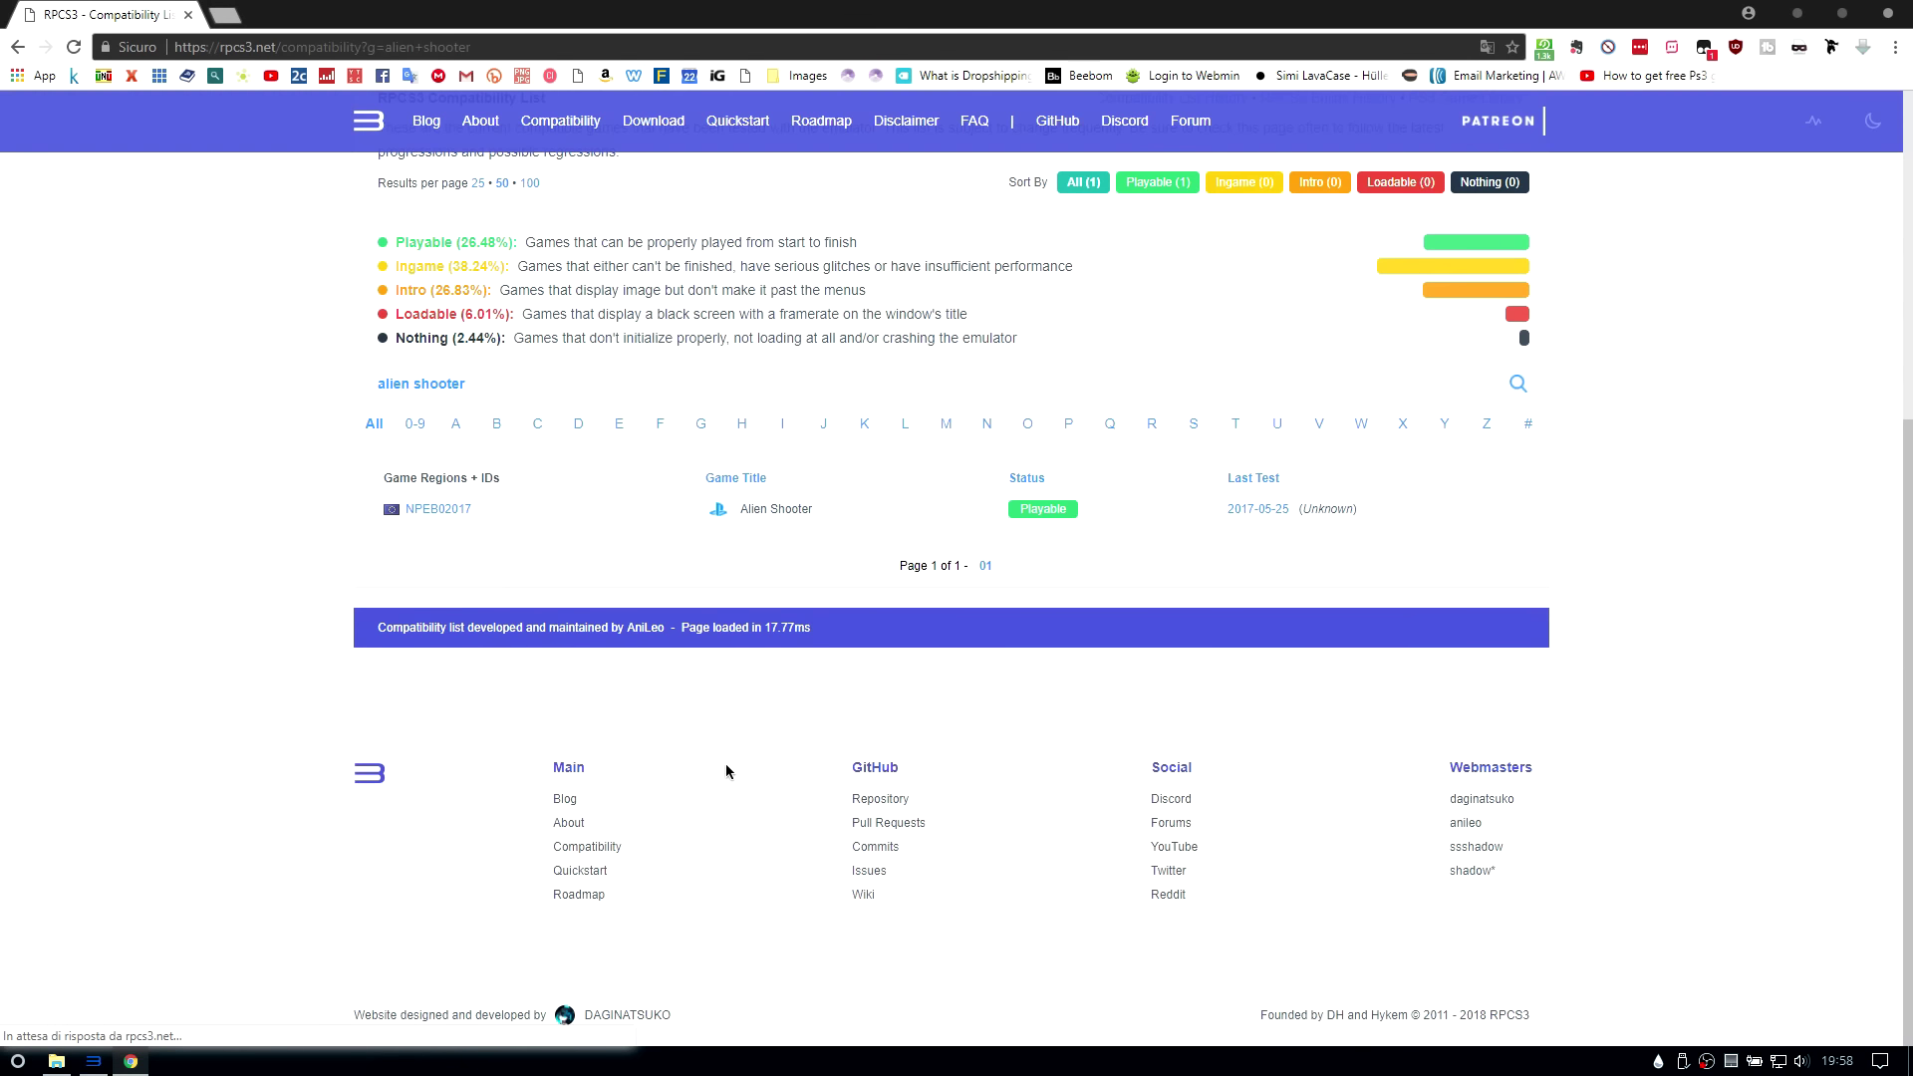
left_click_drag(1085, 520, 1000, 517)
left_click(998, 499)
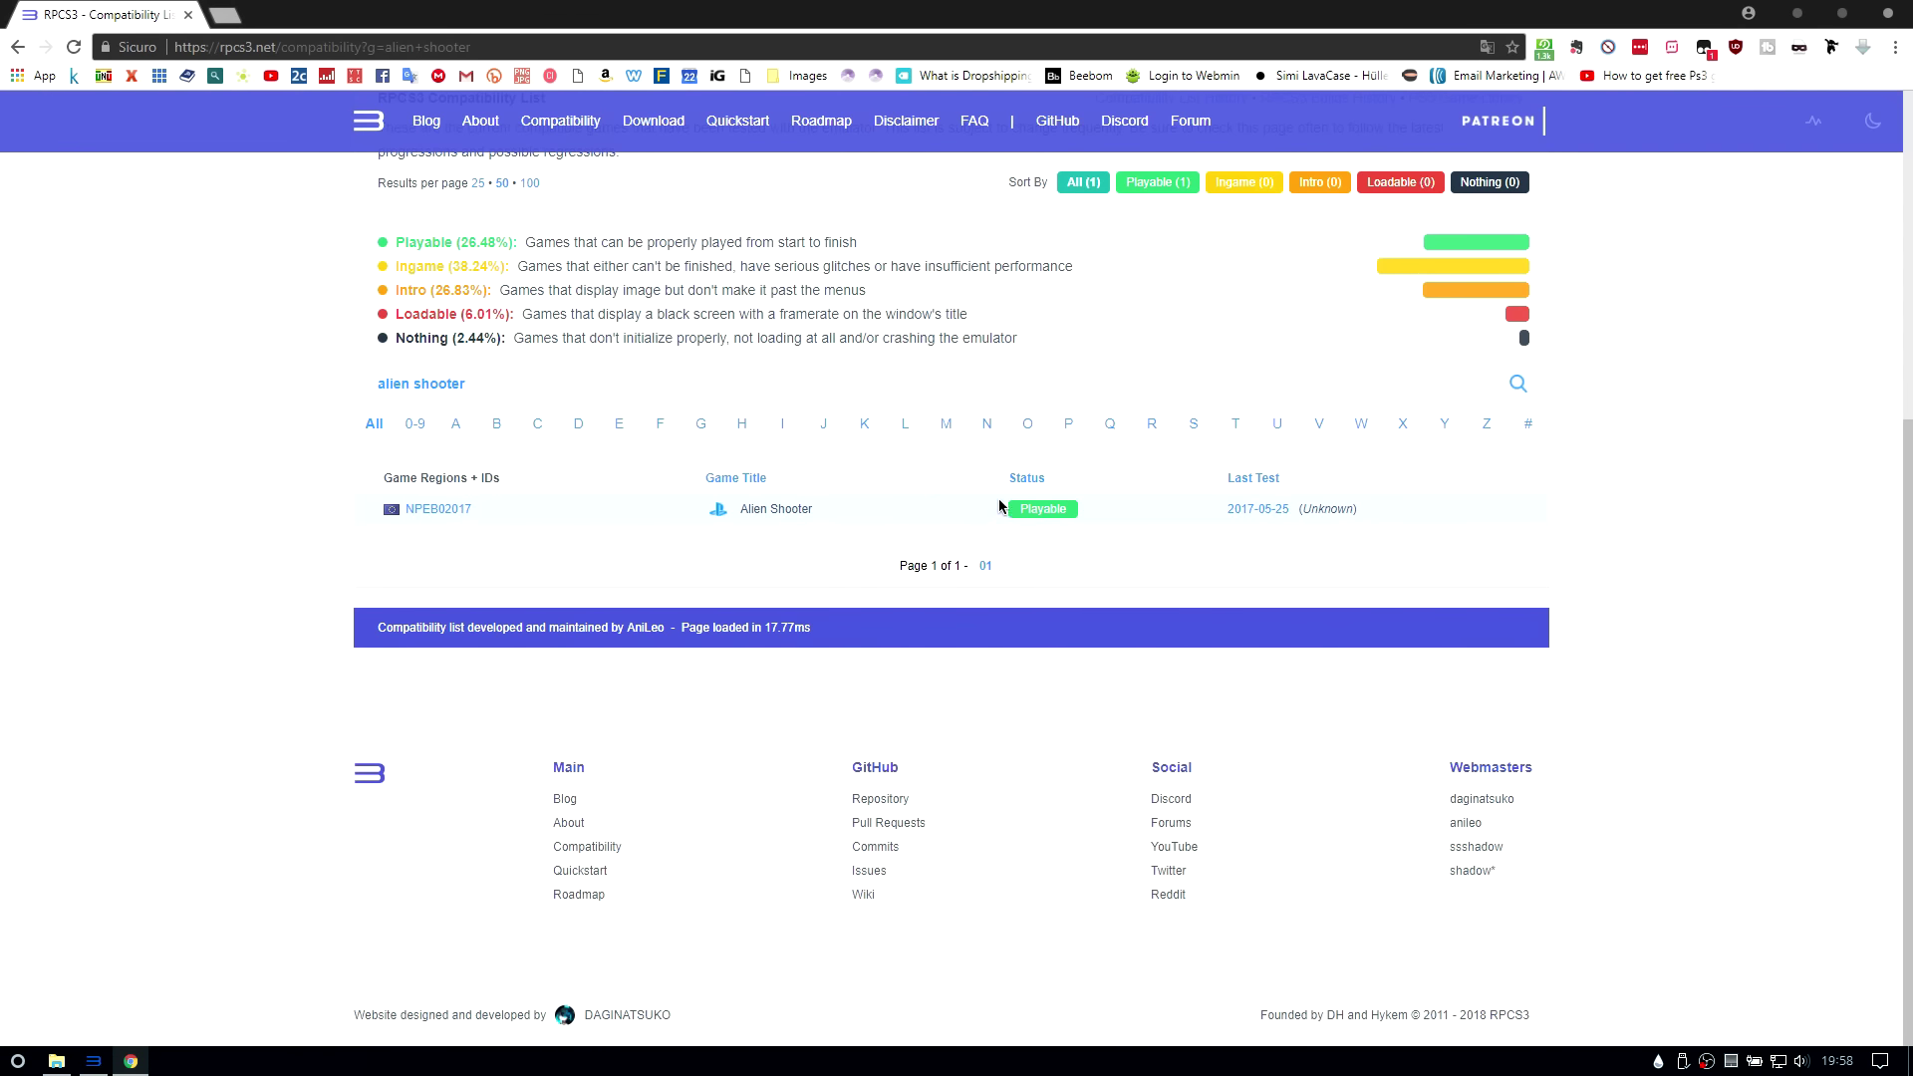
scroll(1005, 558, "up", 3)
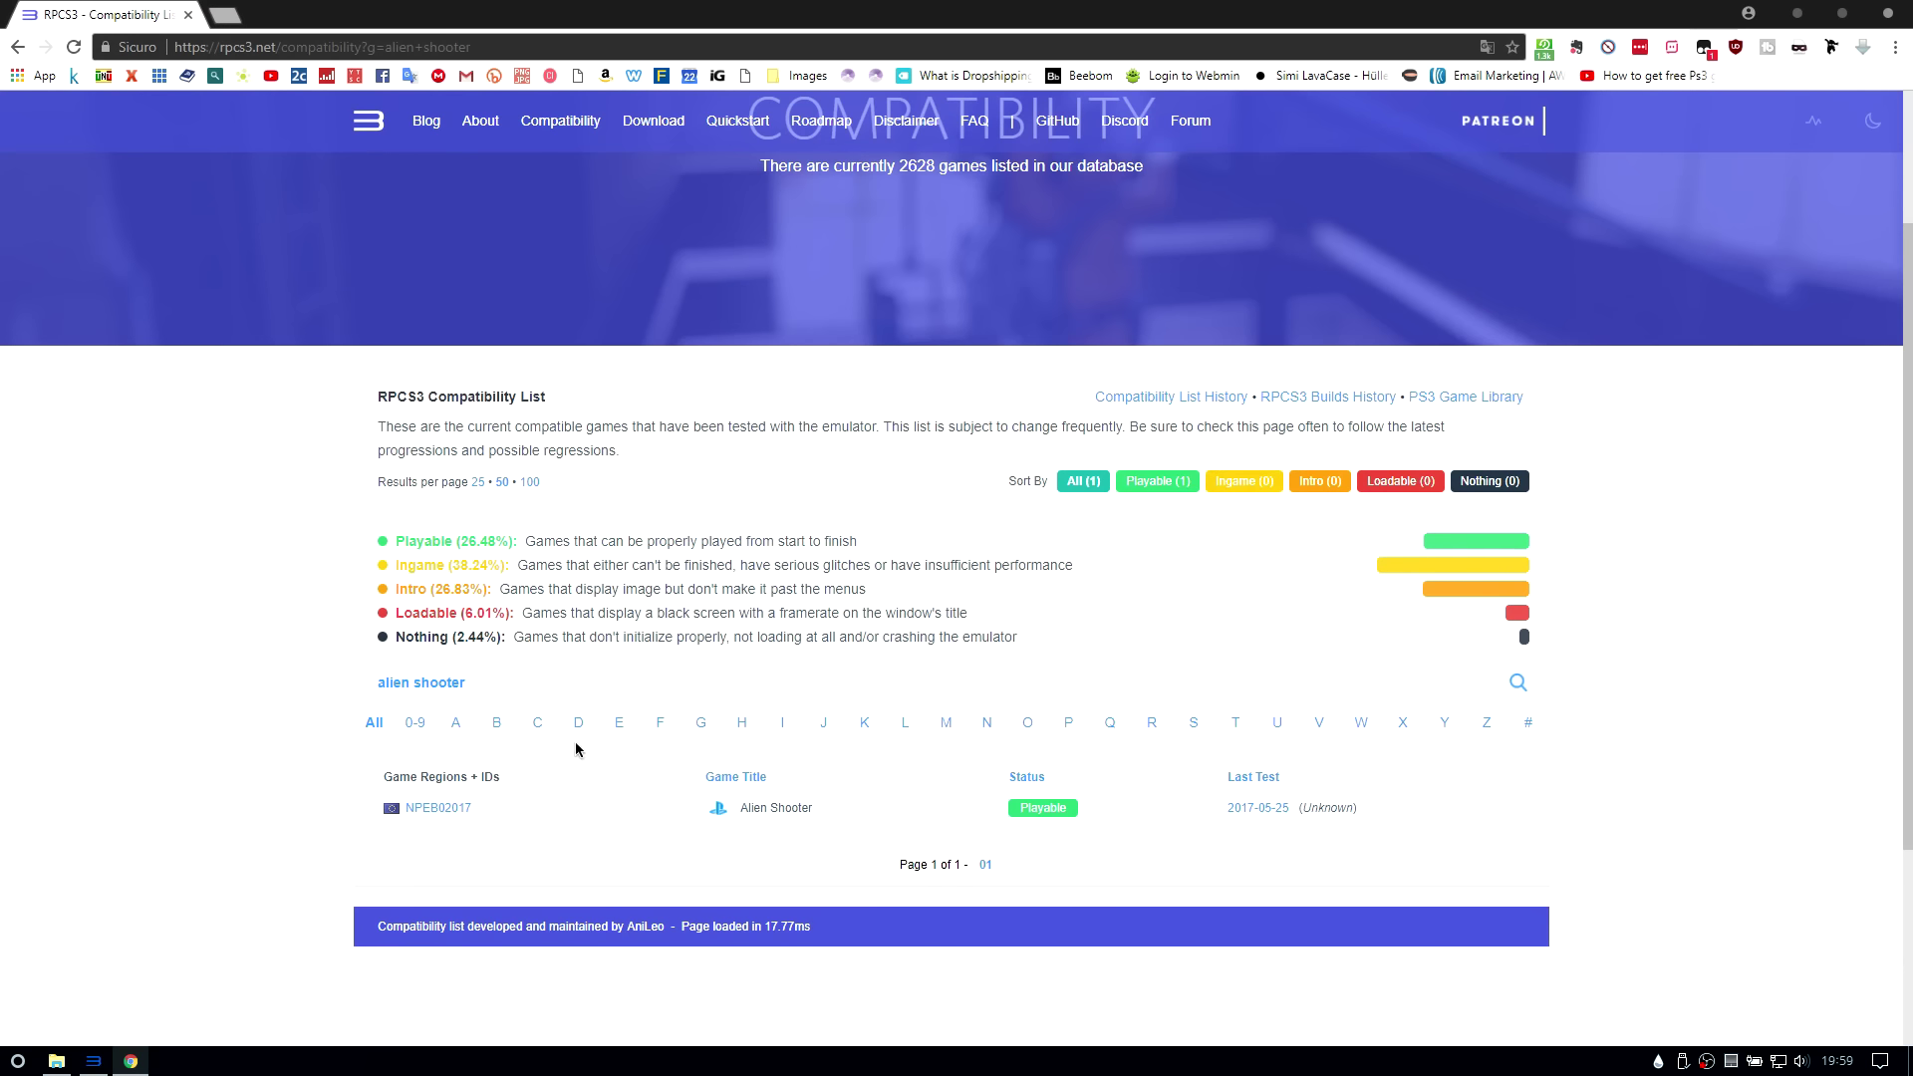
scroll(205, 338, "down", 3)
scroll(498, 555, "up", 5)
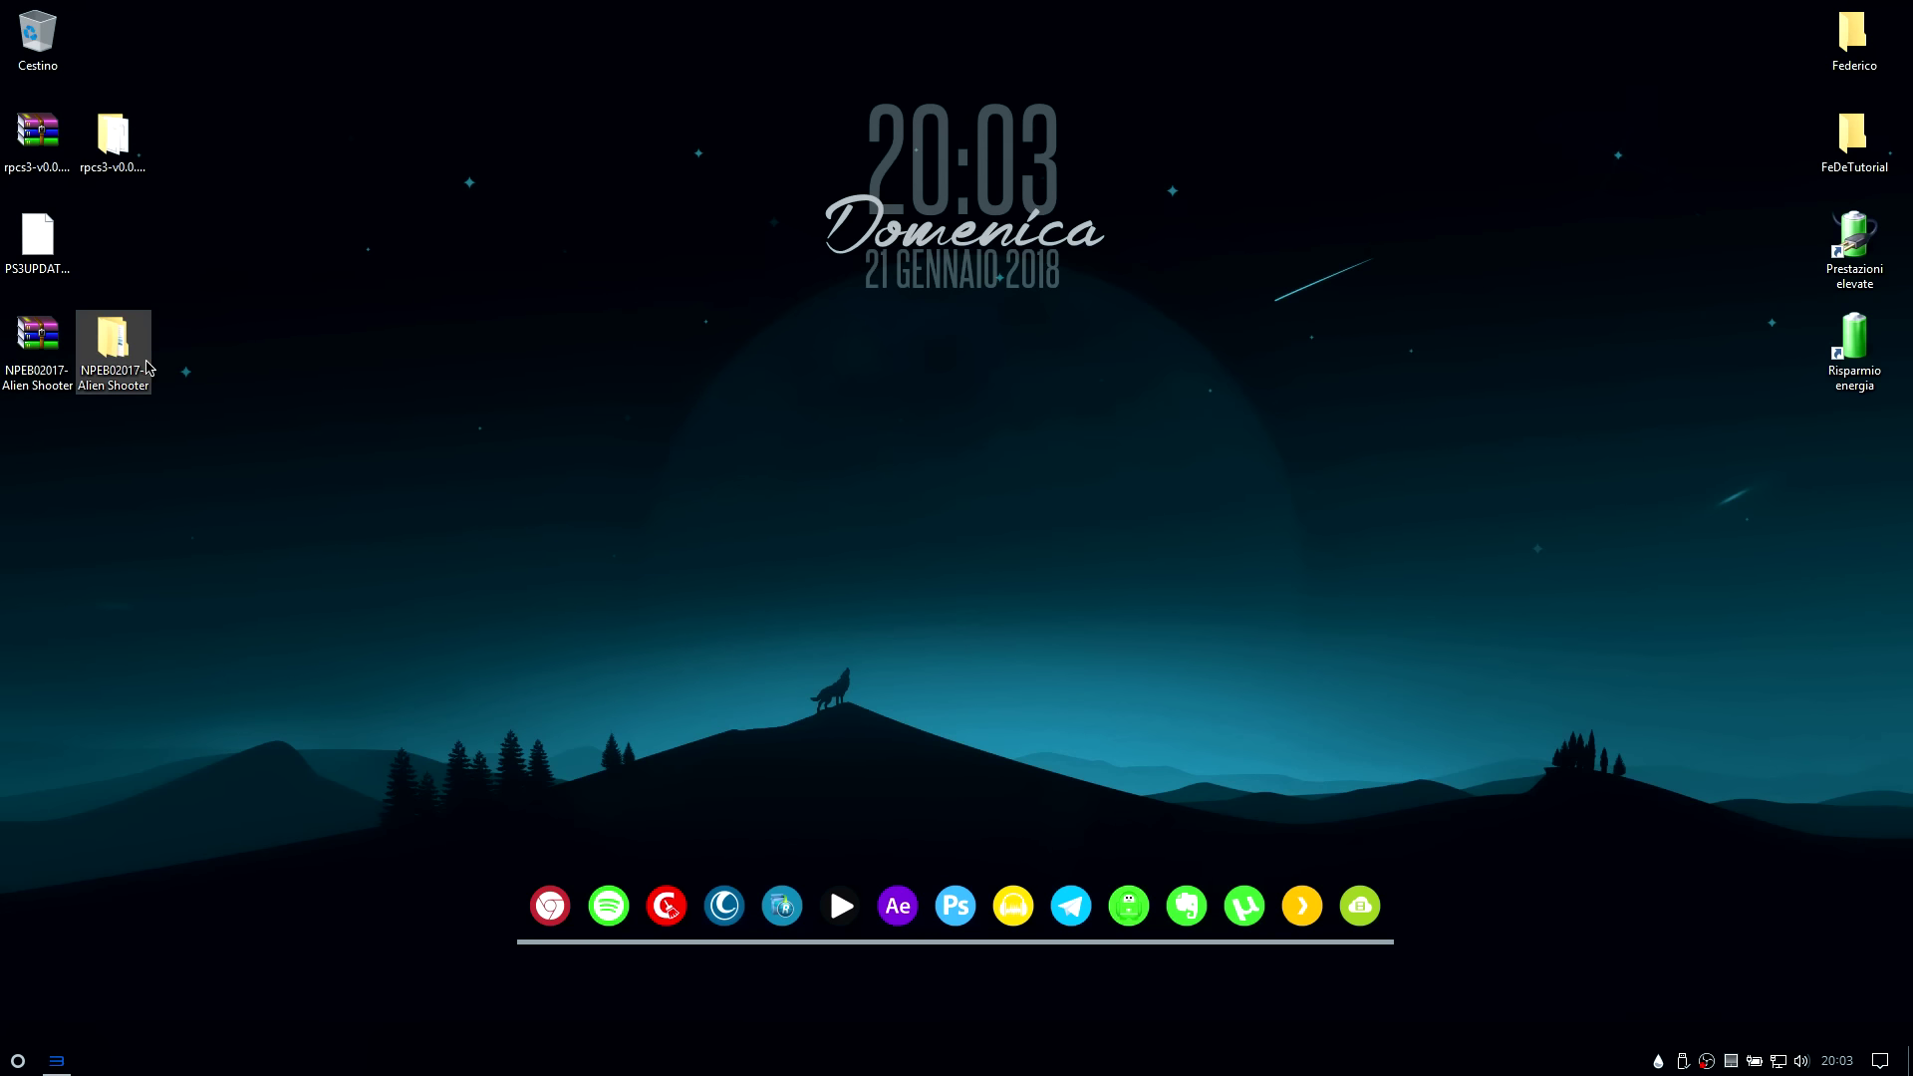
left_click_drag(390, 323, 609, 450)
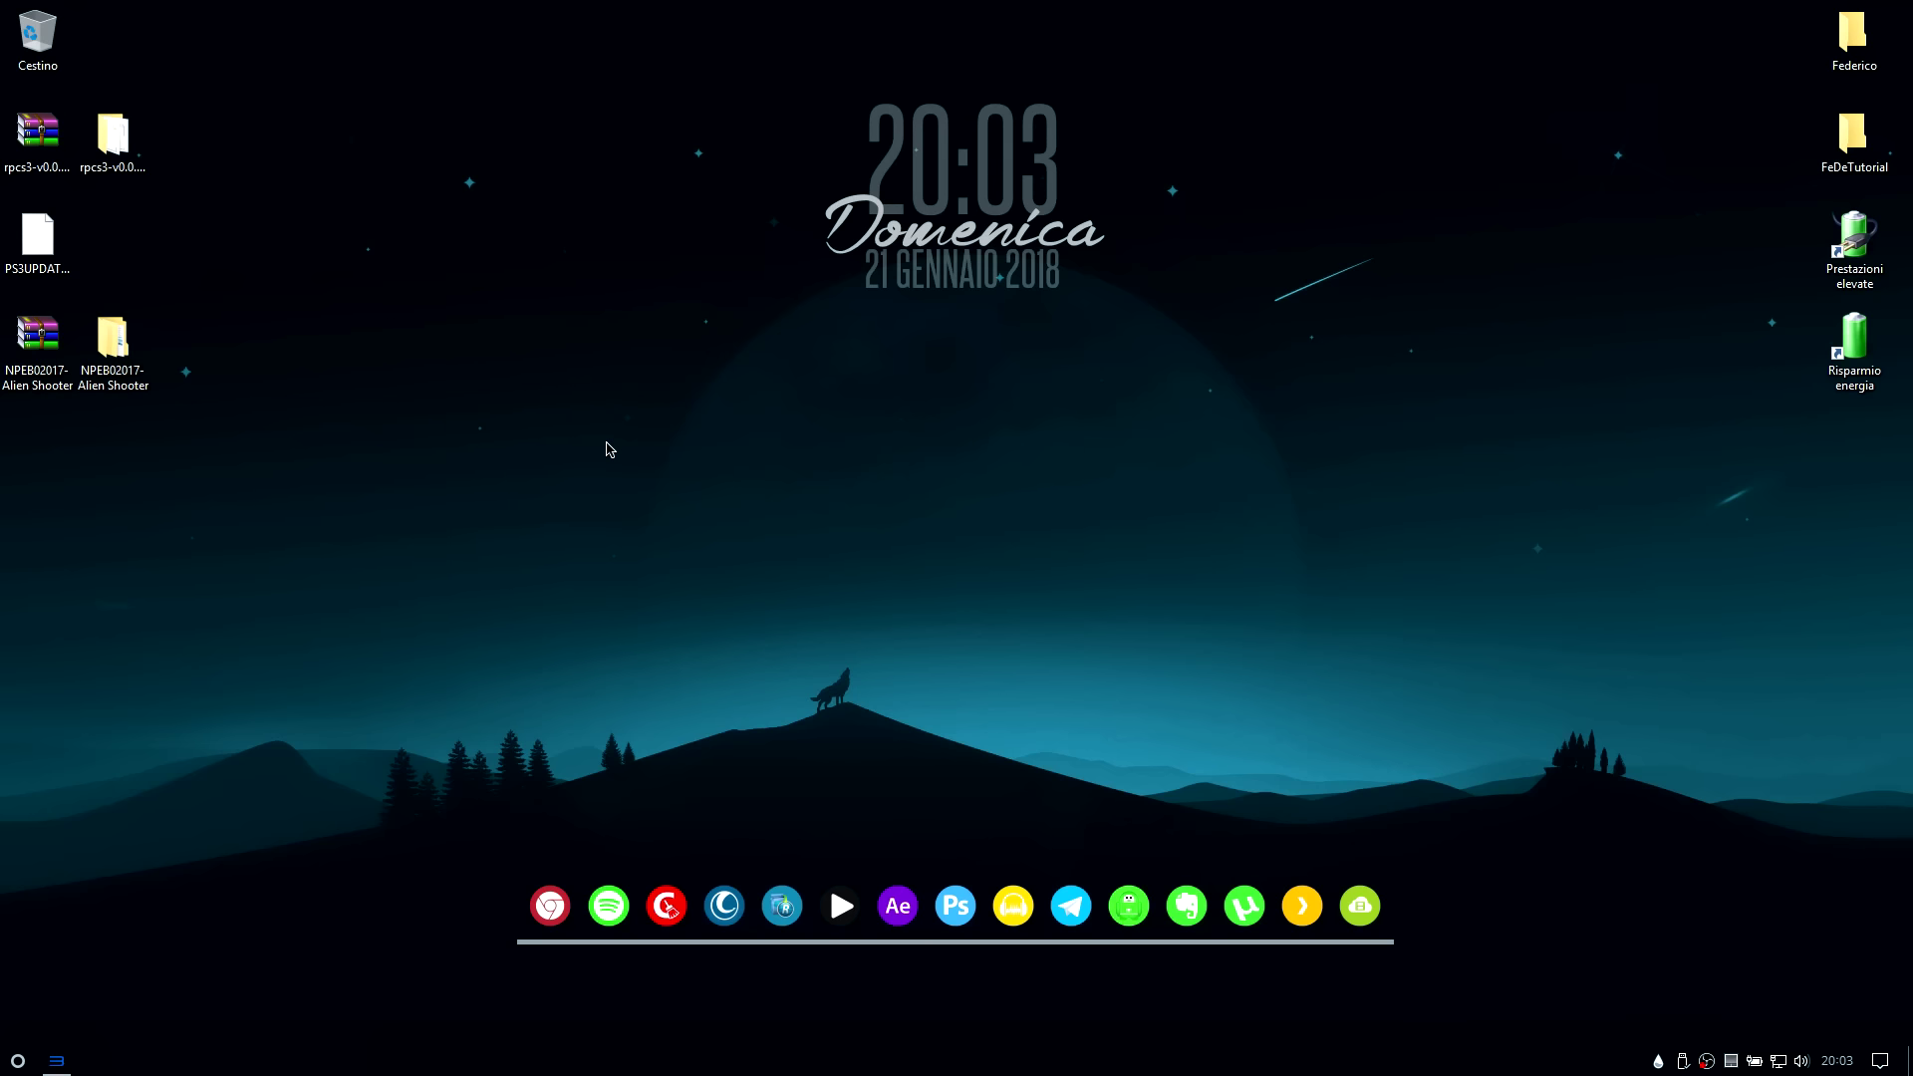
left_click_drag(250, 334, 135, 363)
left_click(269, 387)
left_click(114, 344)
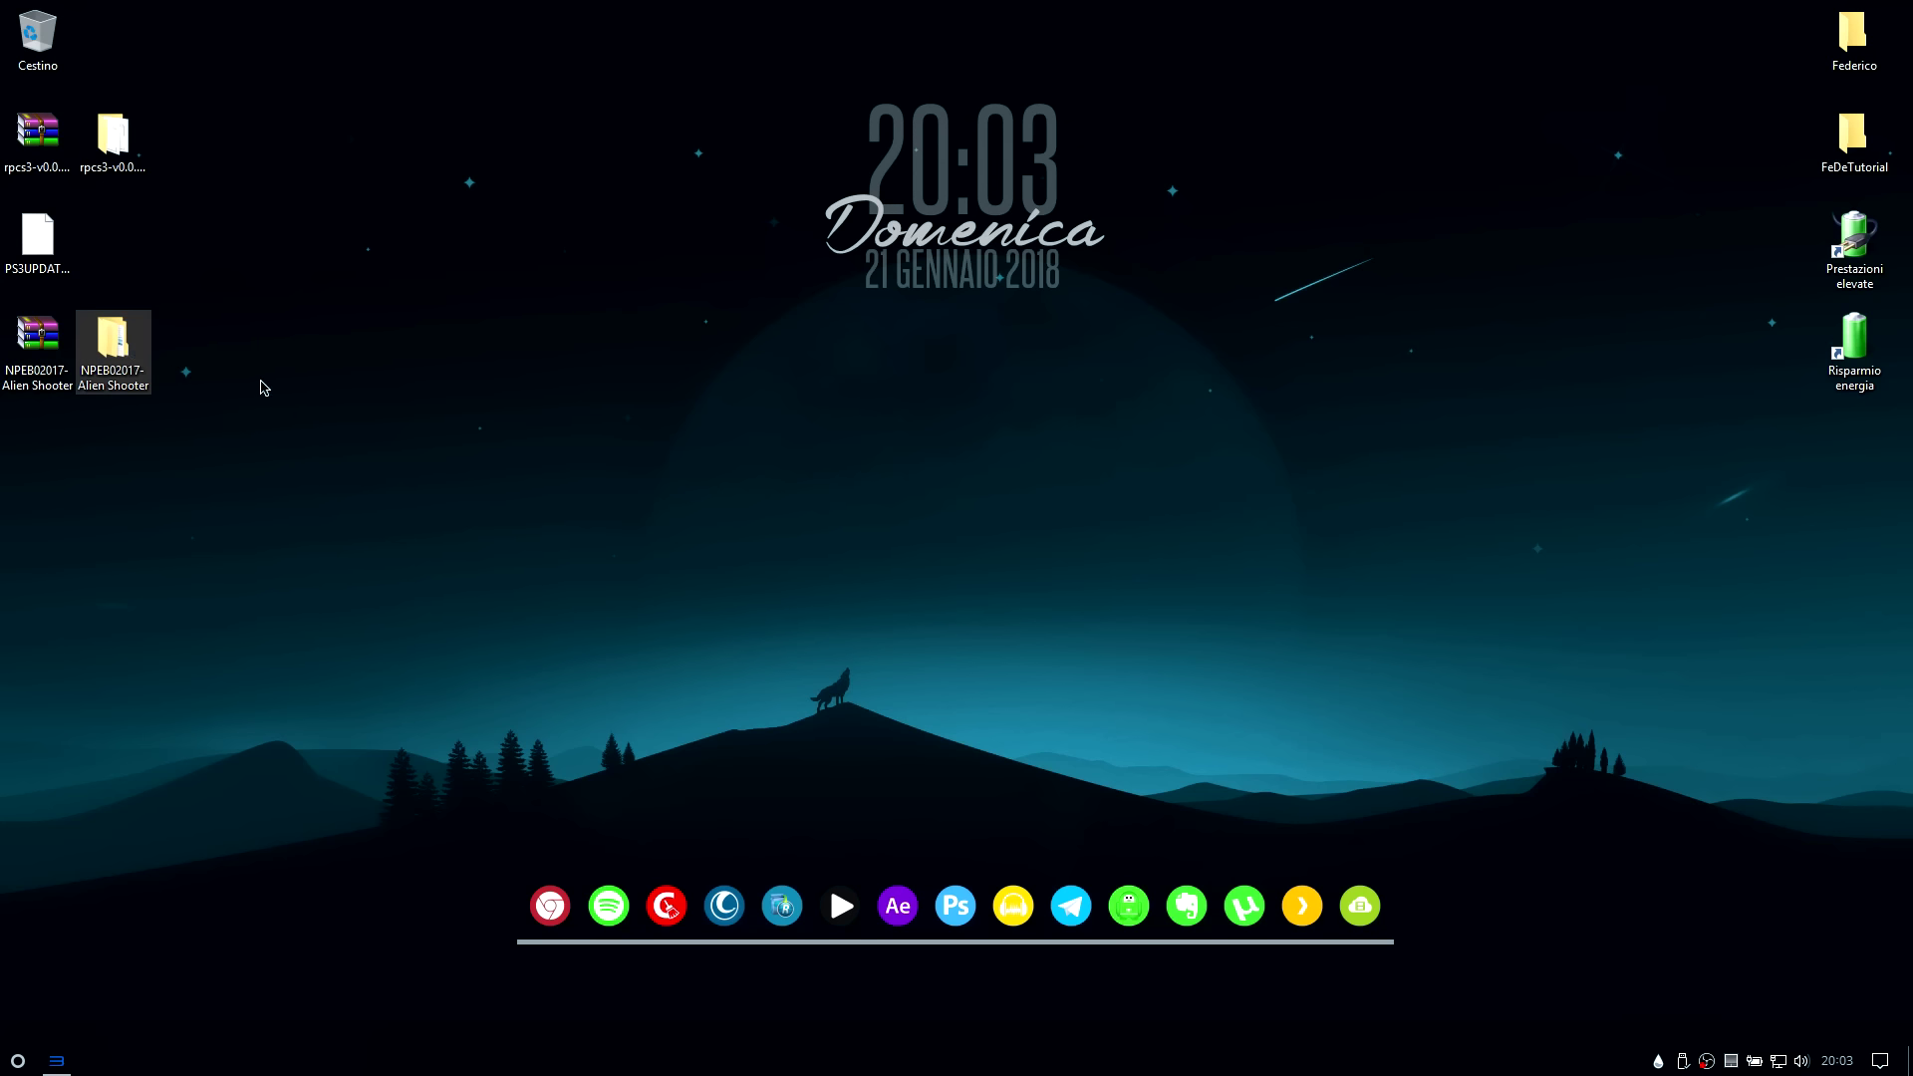
left_click(351, 388)
Install the Alien Shooter package EP4384-NPEB02017_00-ALIENSHOOTERPS3E.pkg from the NPEB02017 folder in RPCS3
left_click(57, 1059)
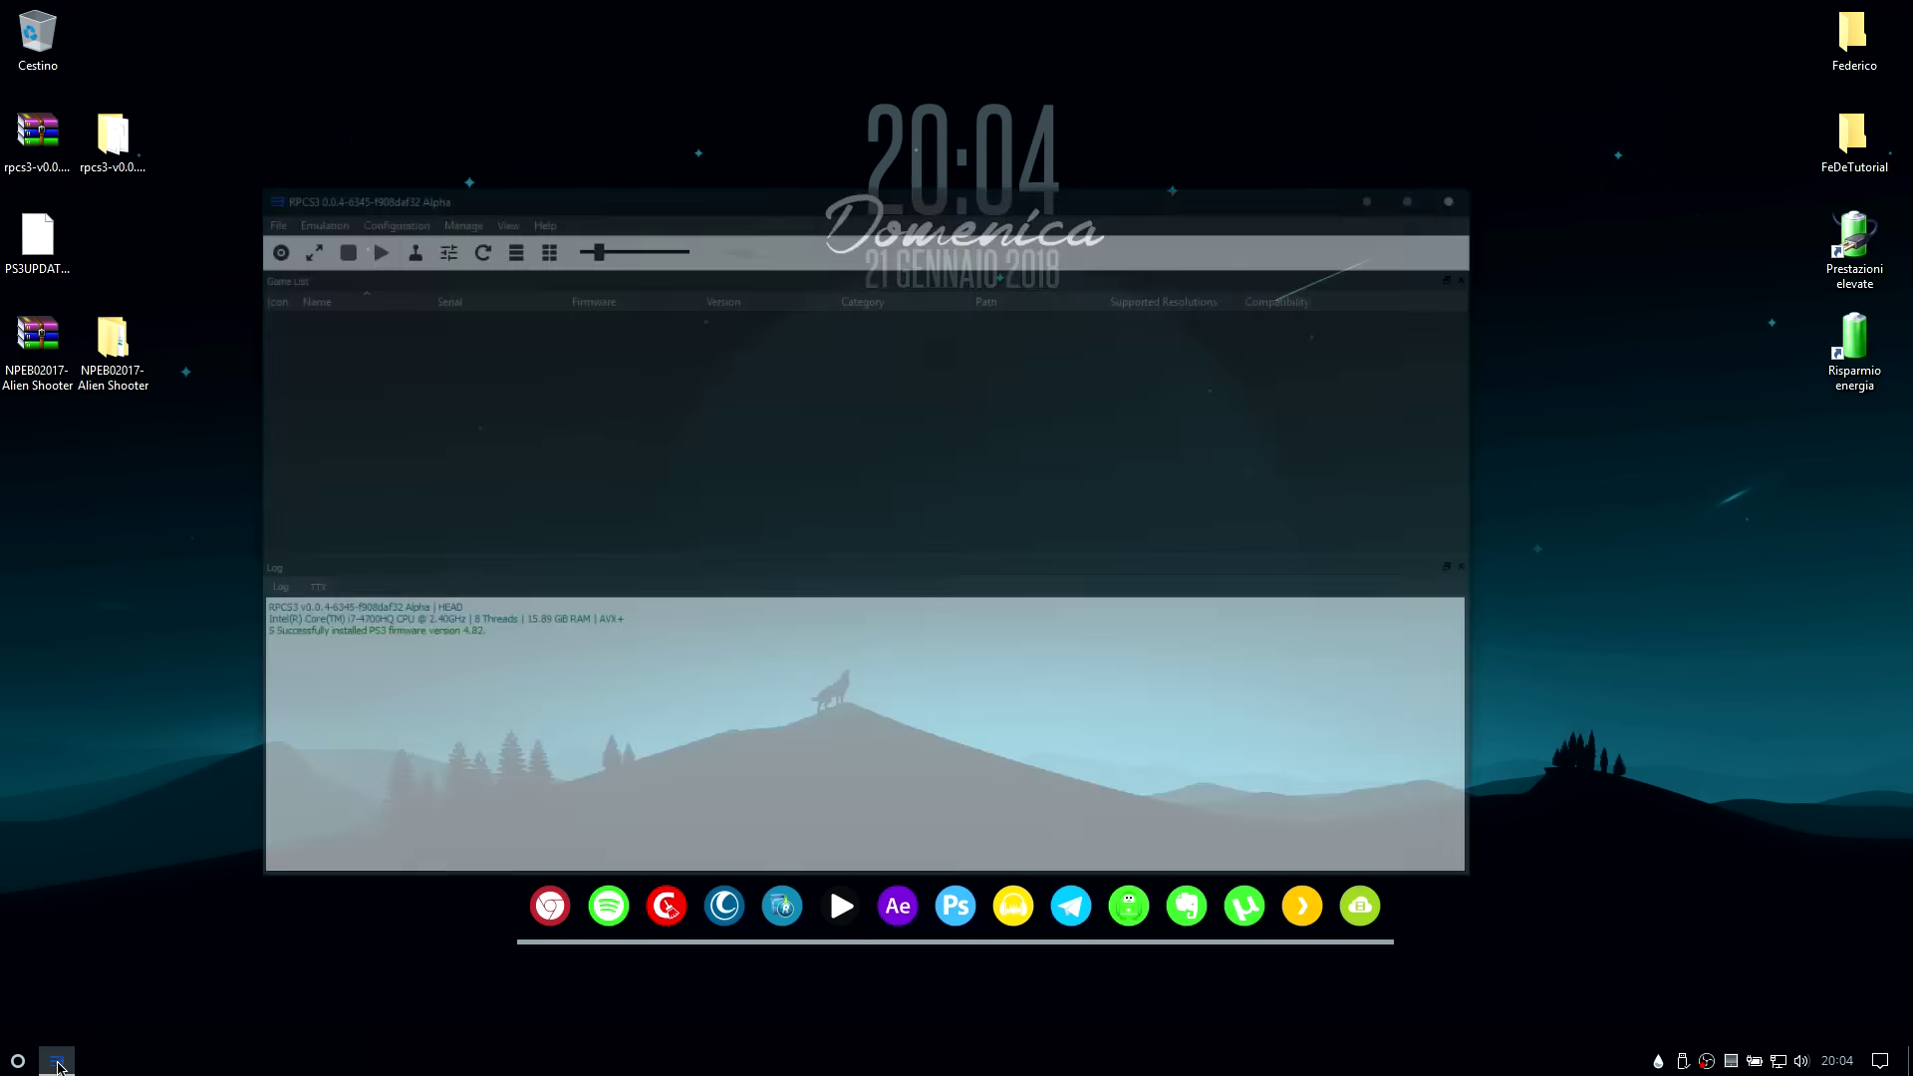
left_click_drag(684, 96, 728, 101)
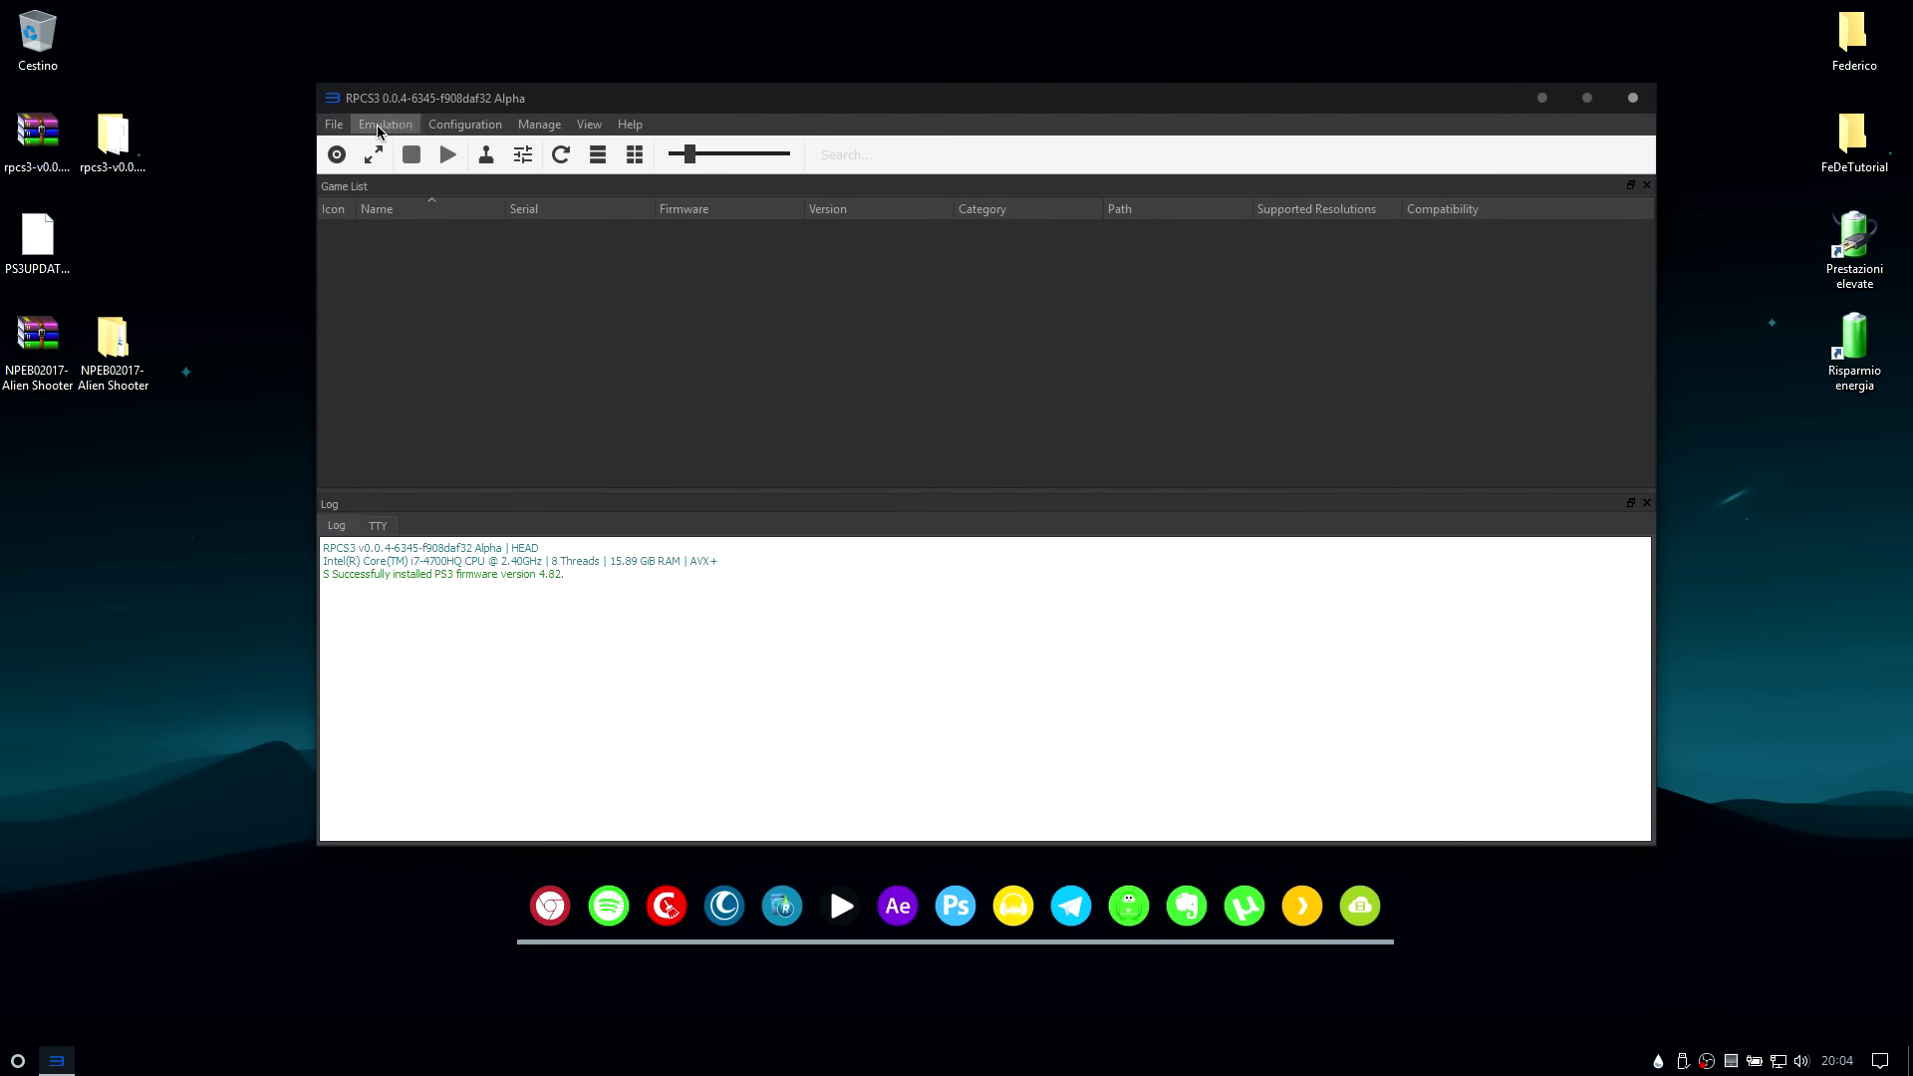
left_click(334, 125)
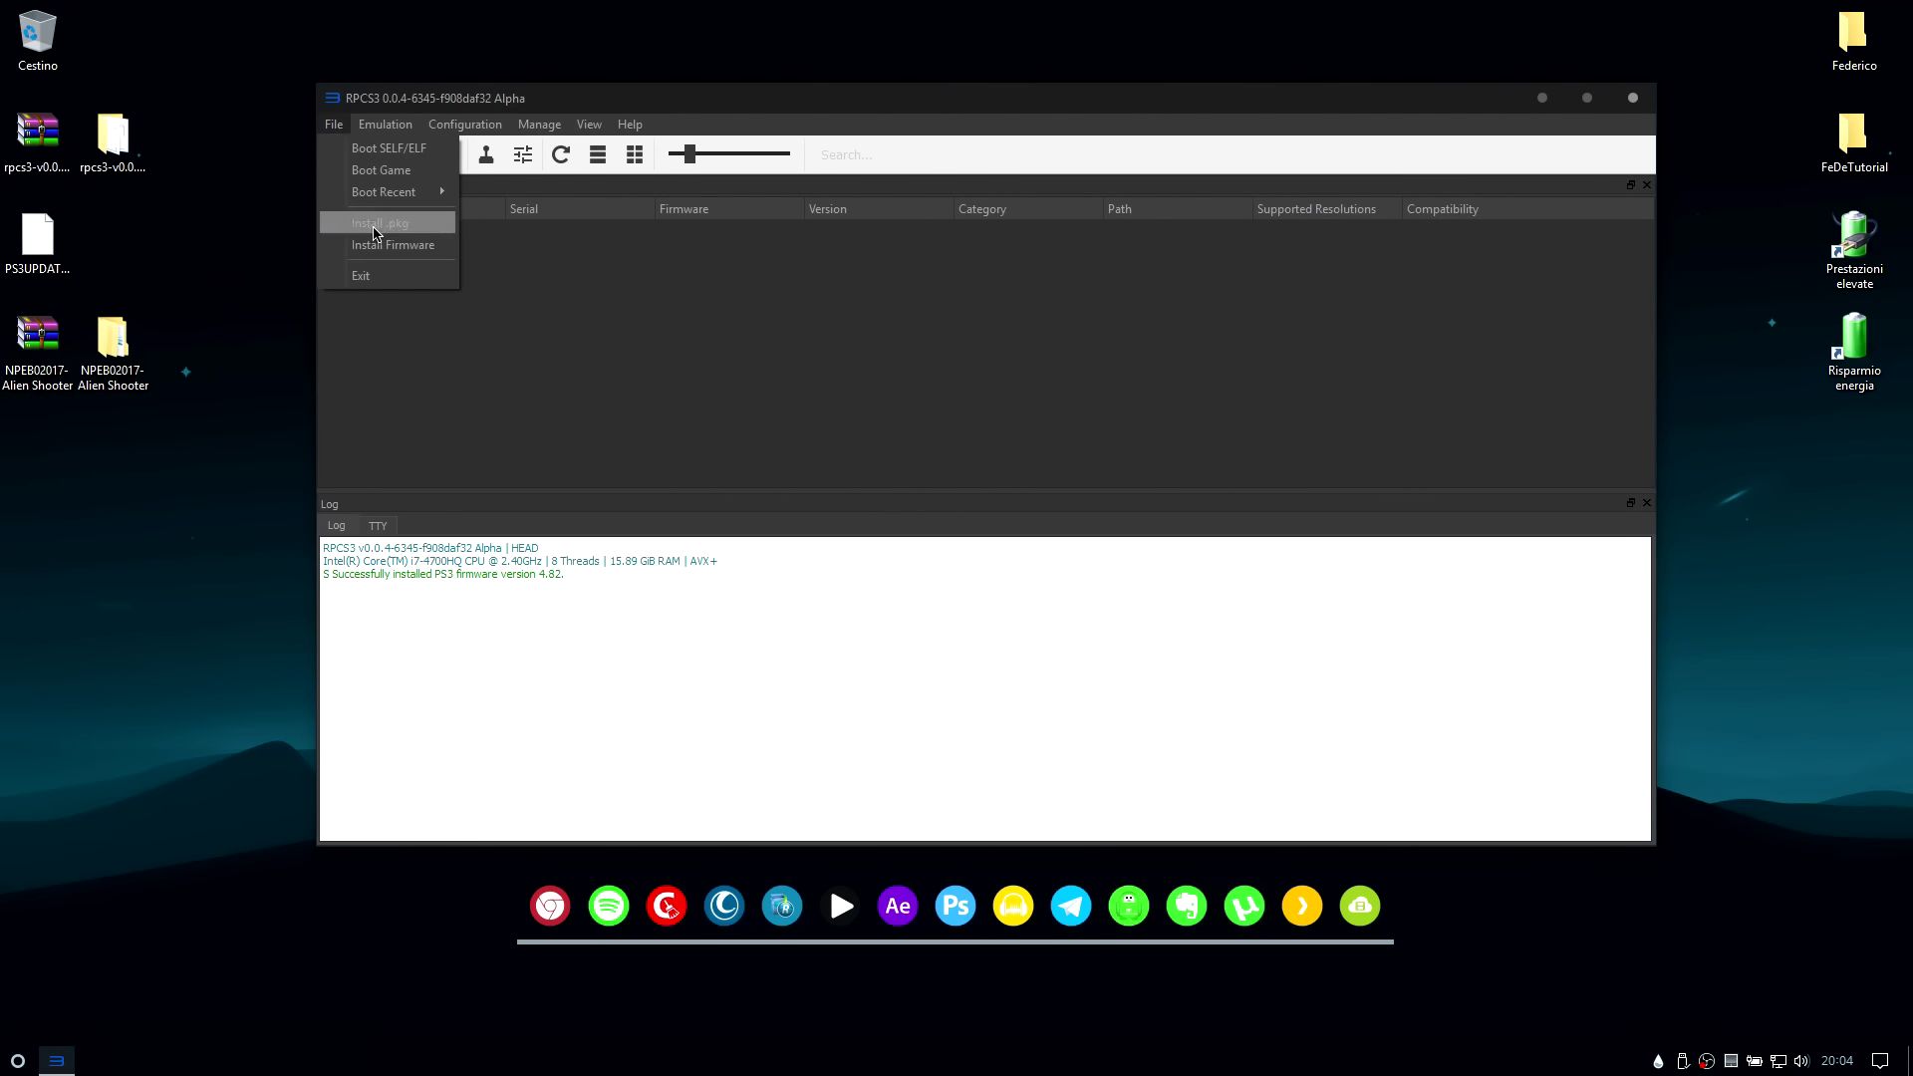
left_click(410, 232)
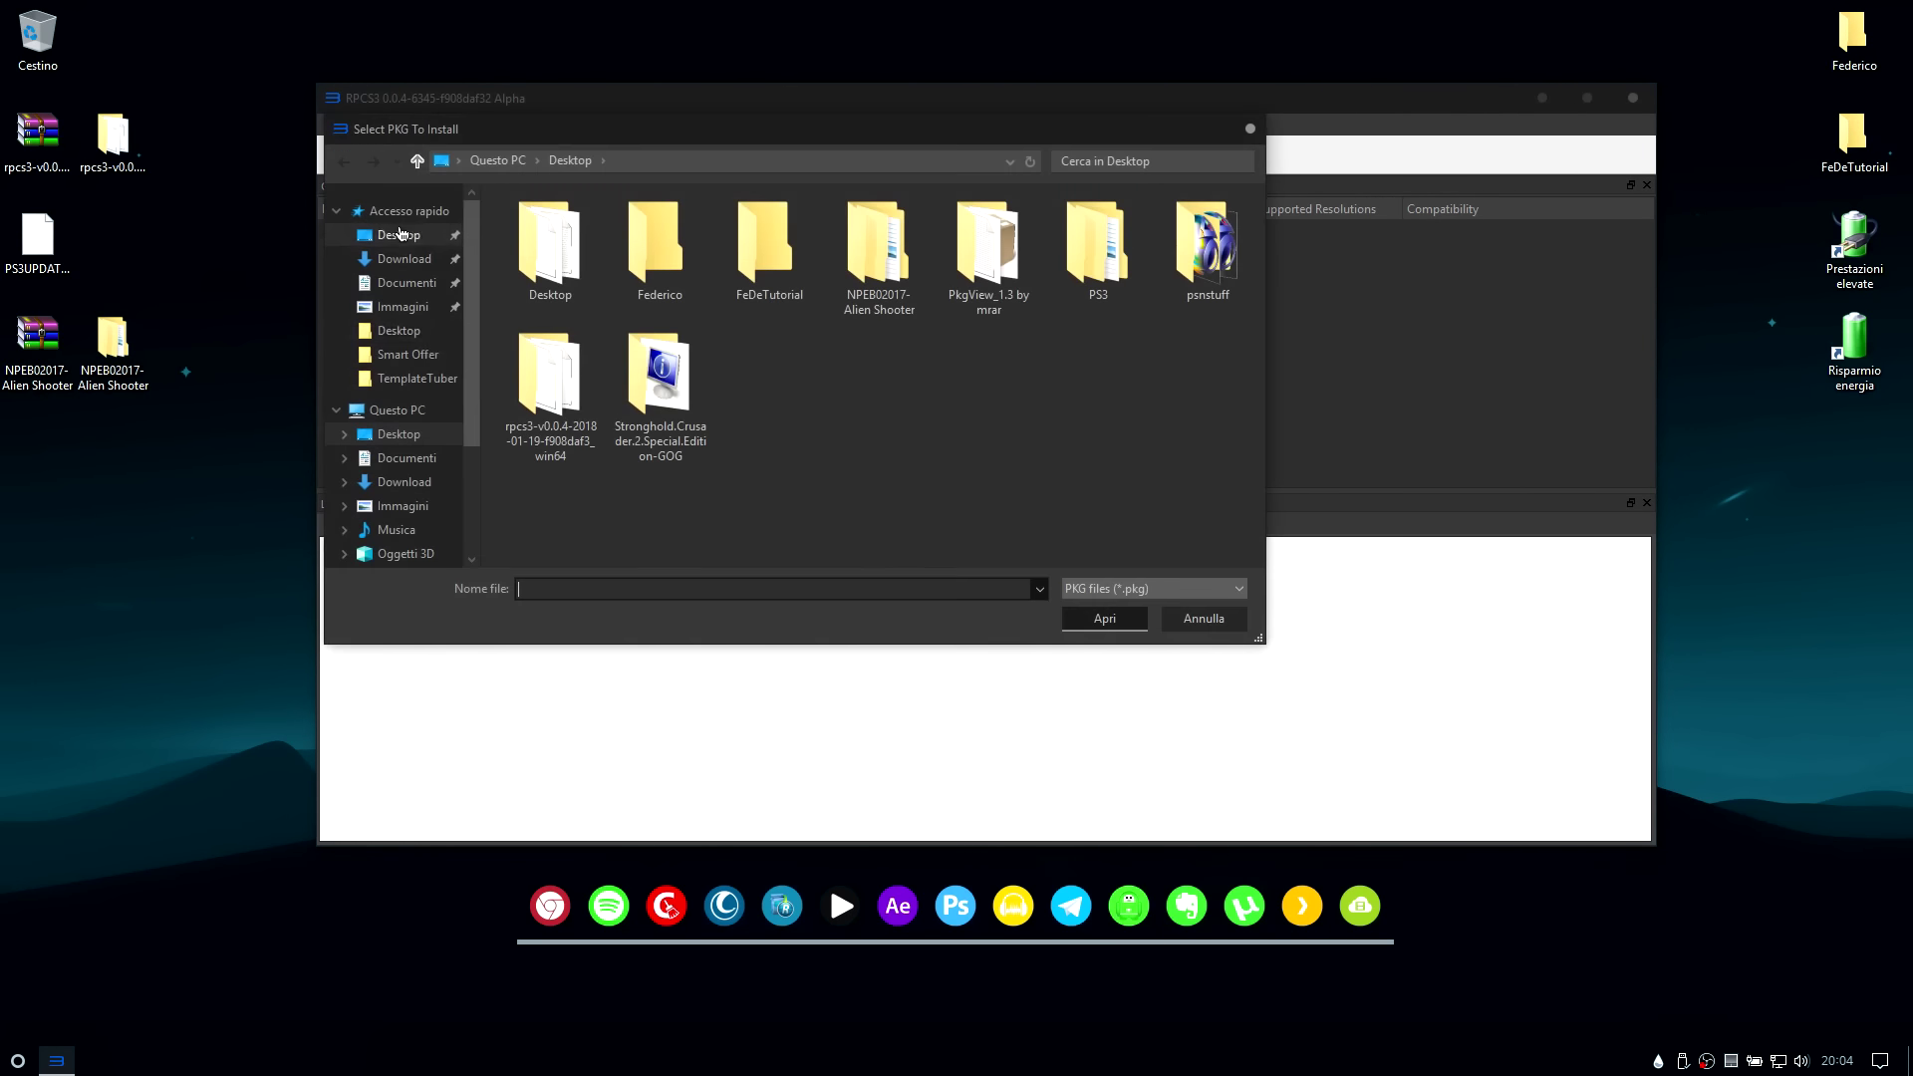
double_click(876, 261)
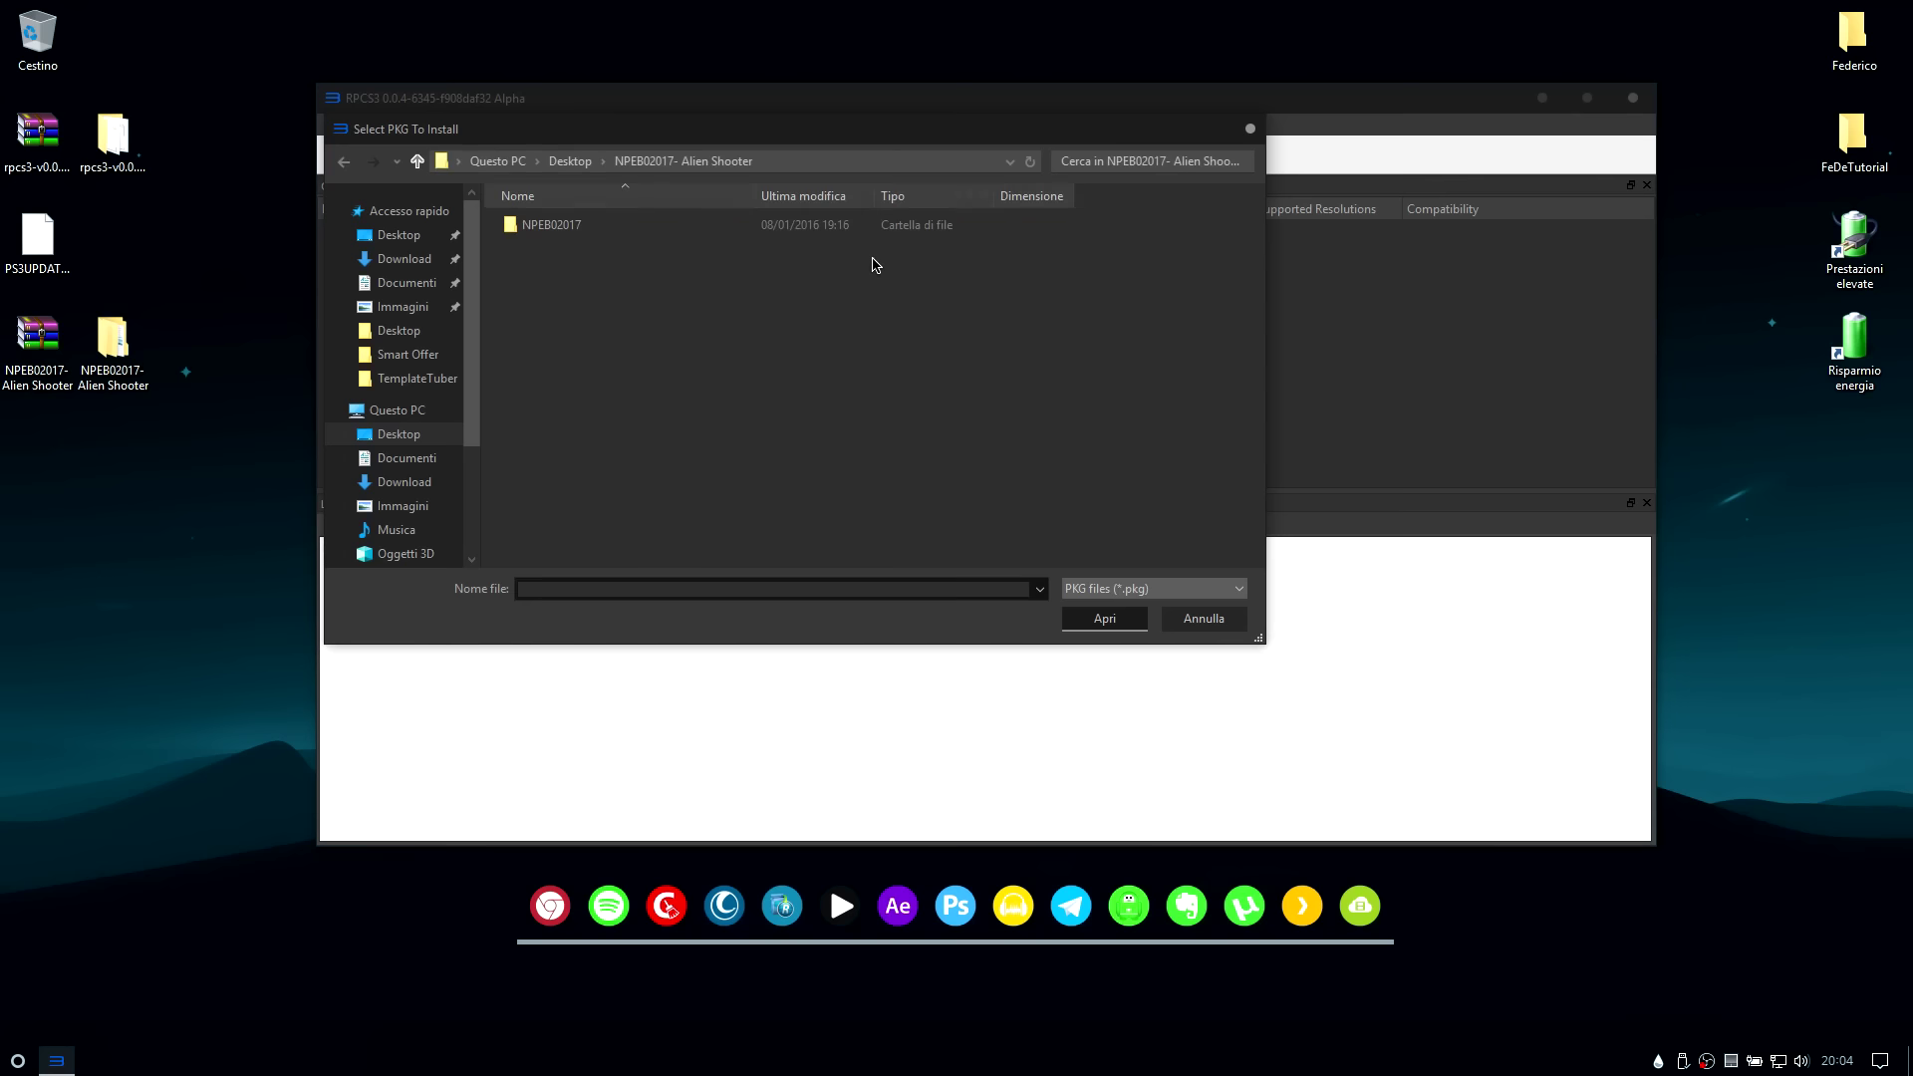
double_click(561, 234)
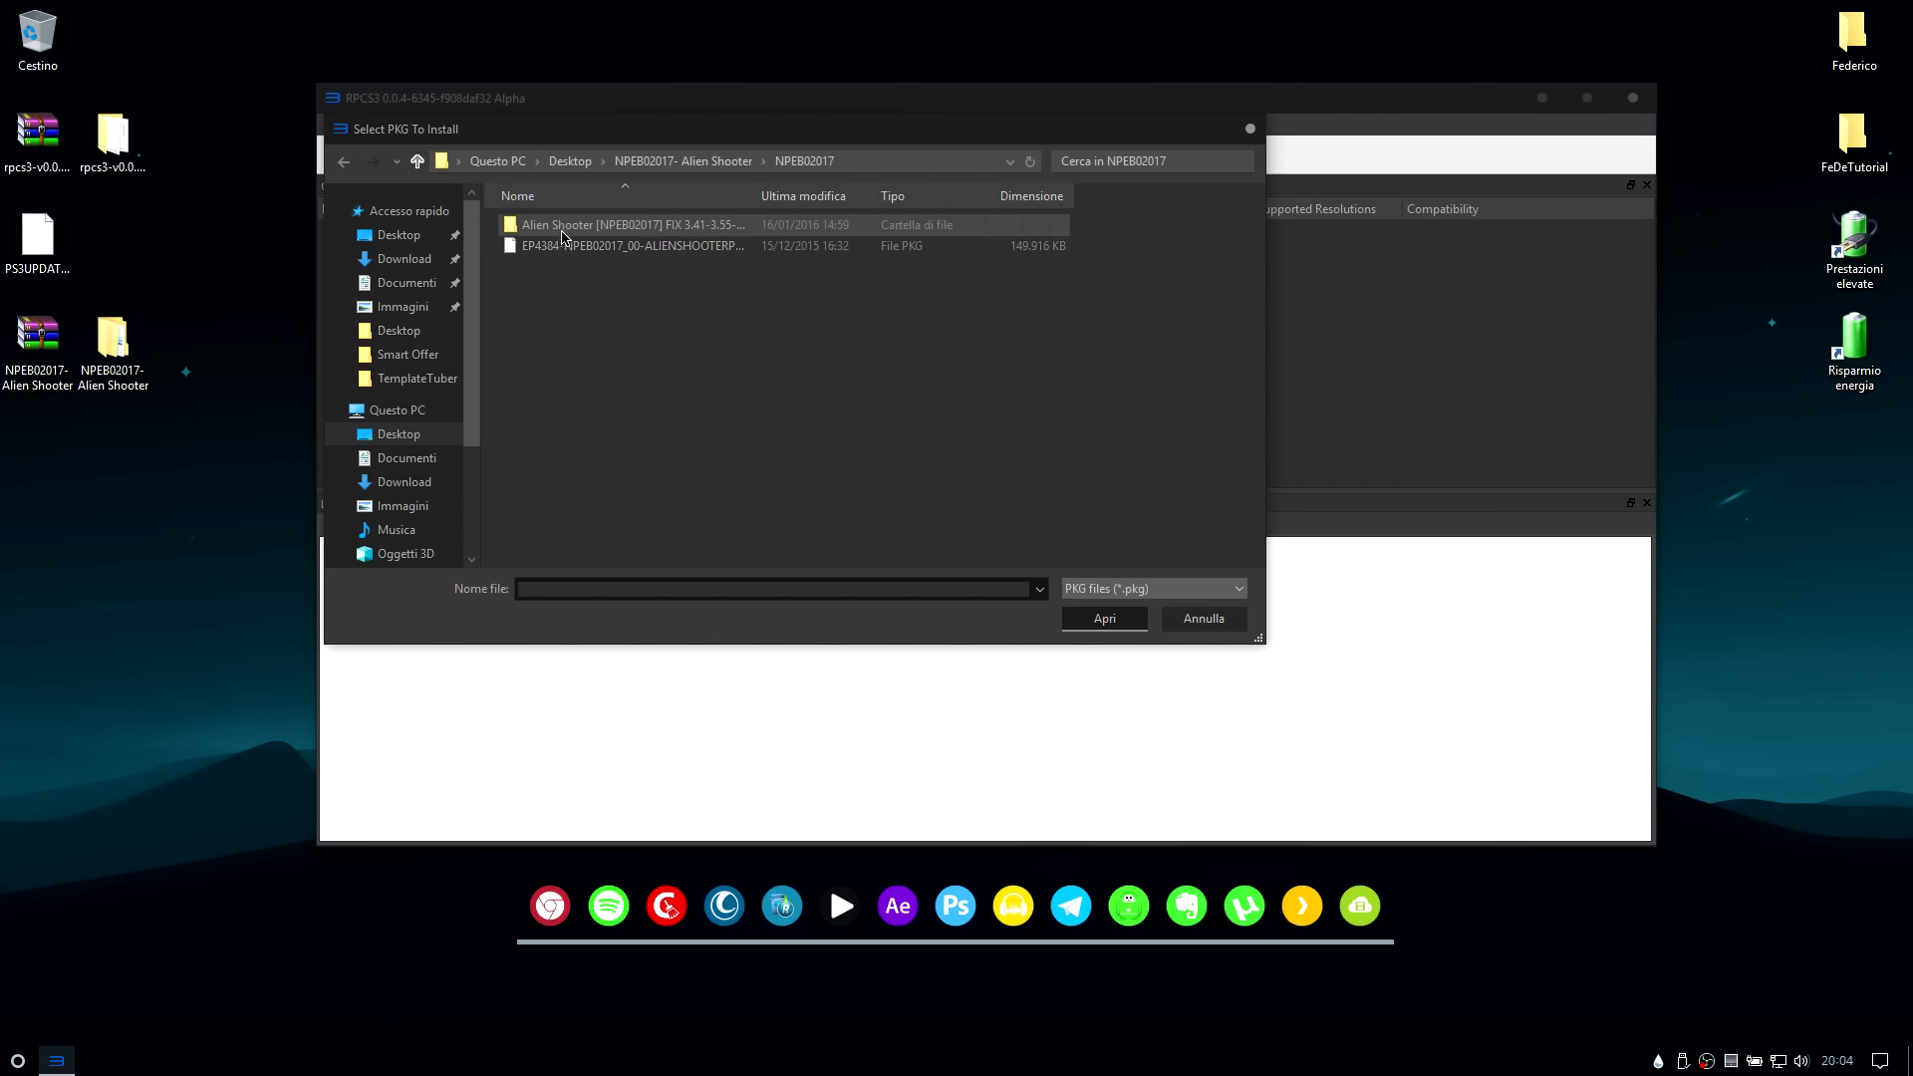
left_click(807, 249)
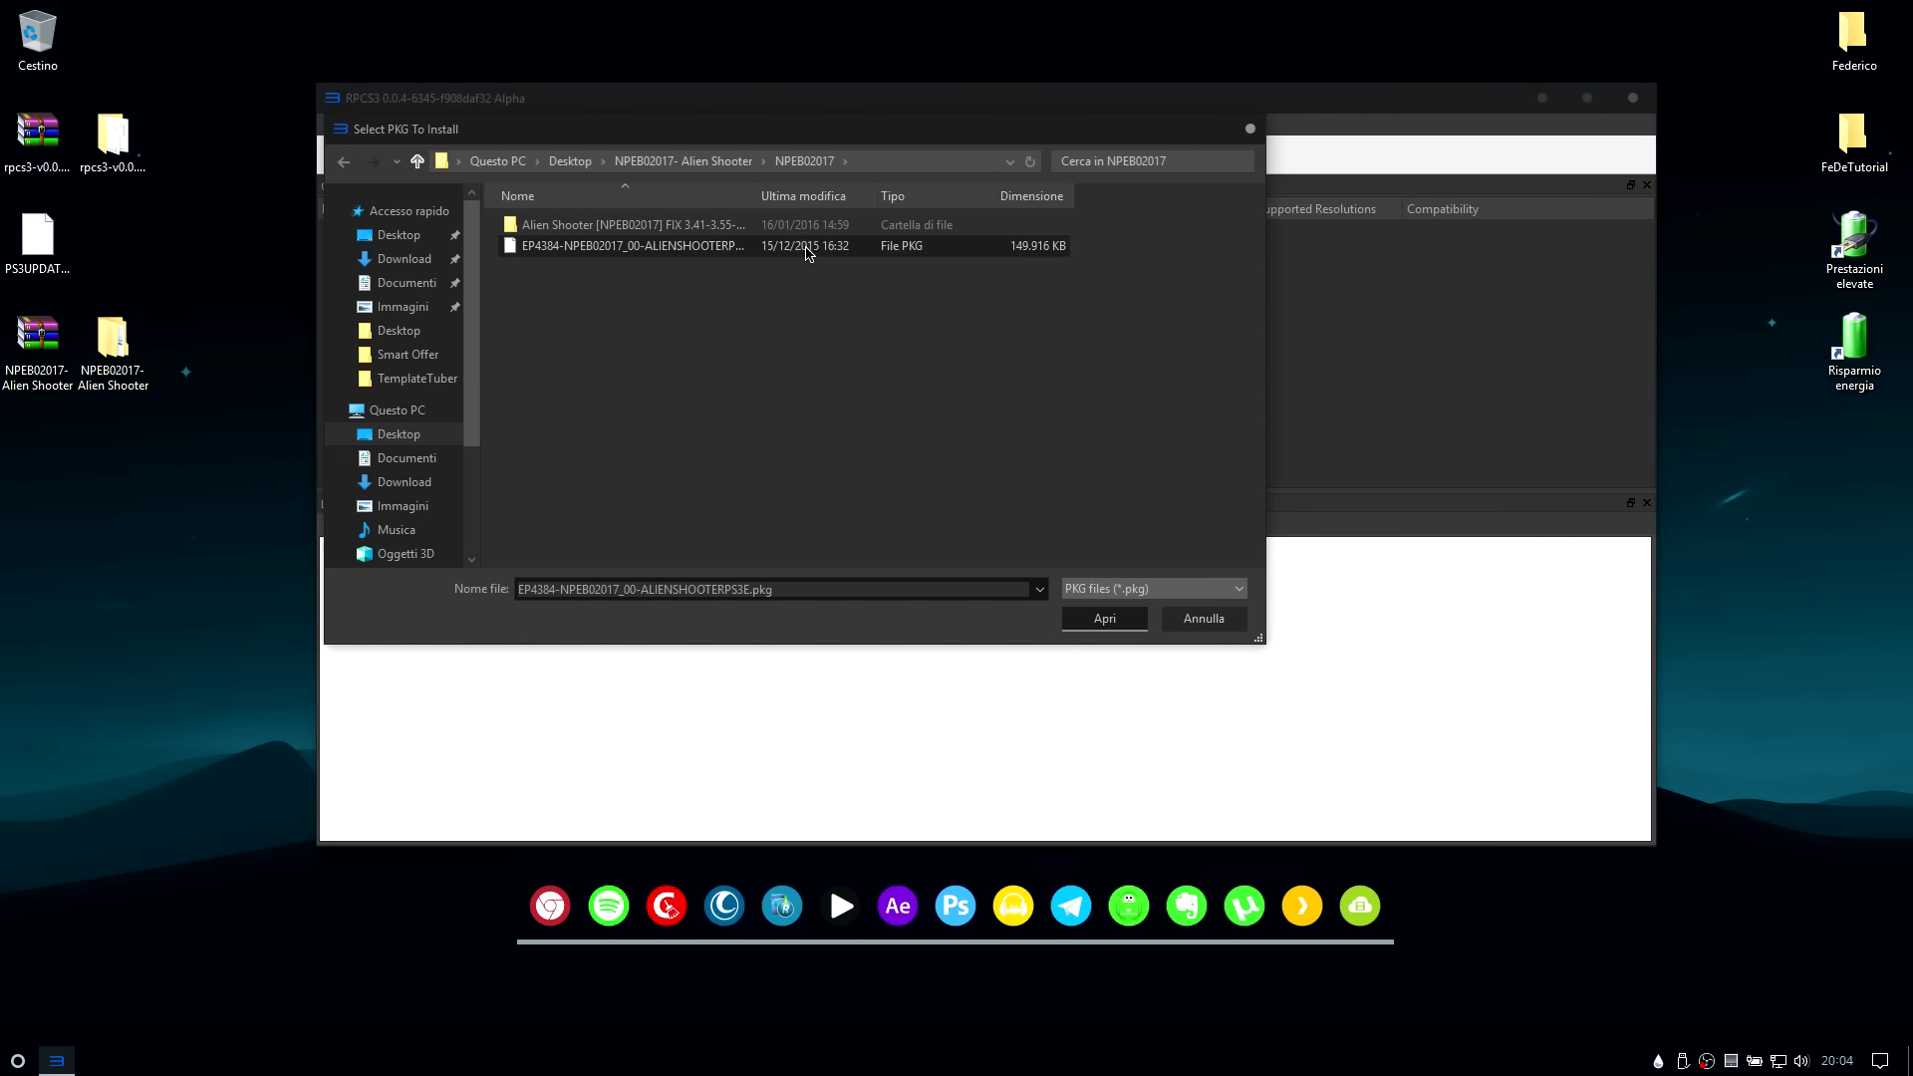
left_click(1114, 620)
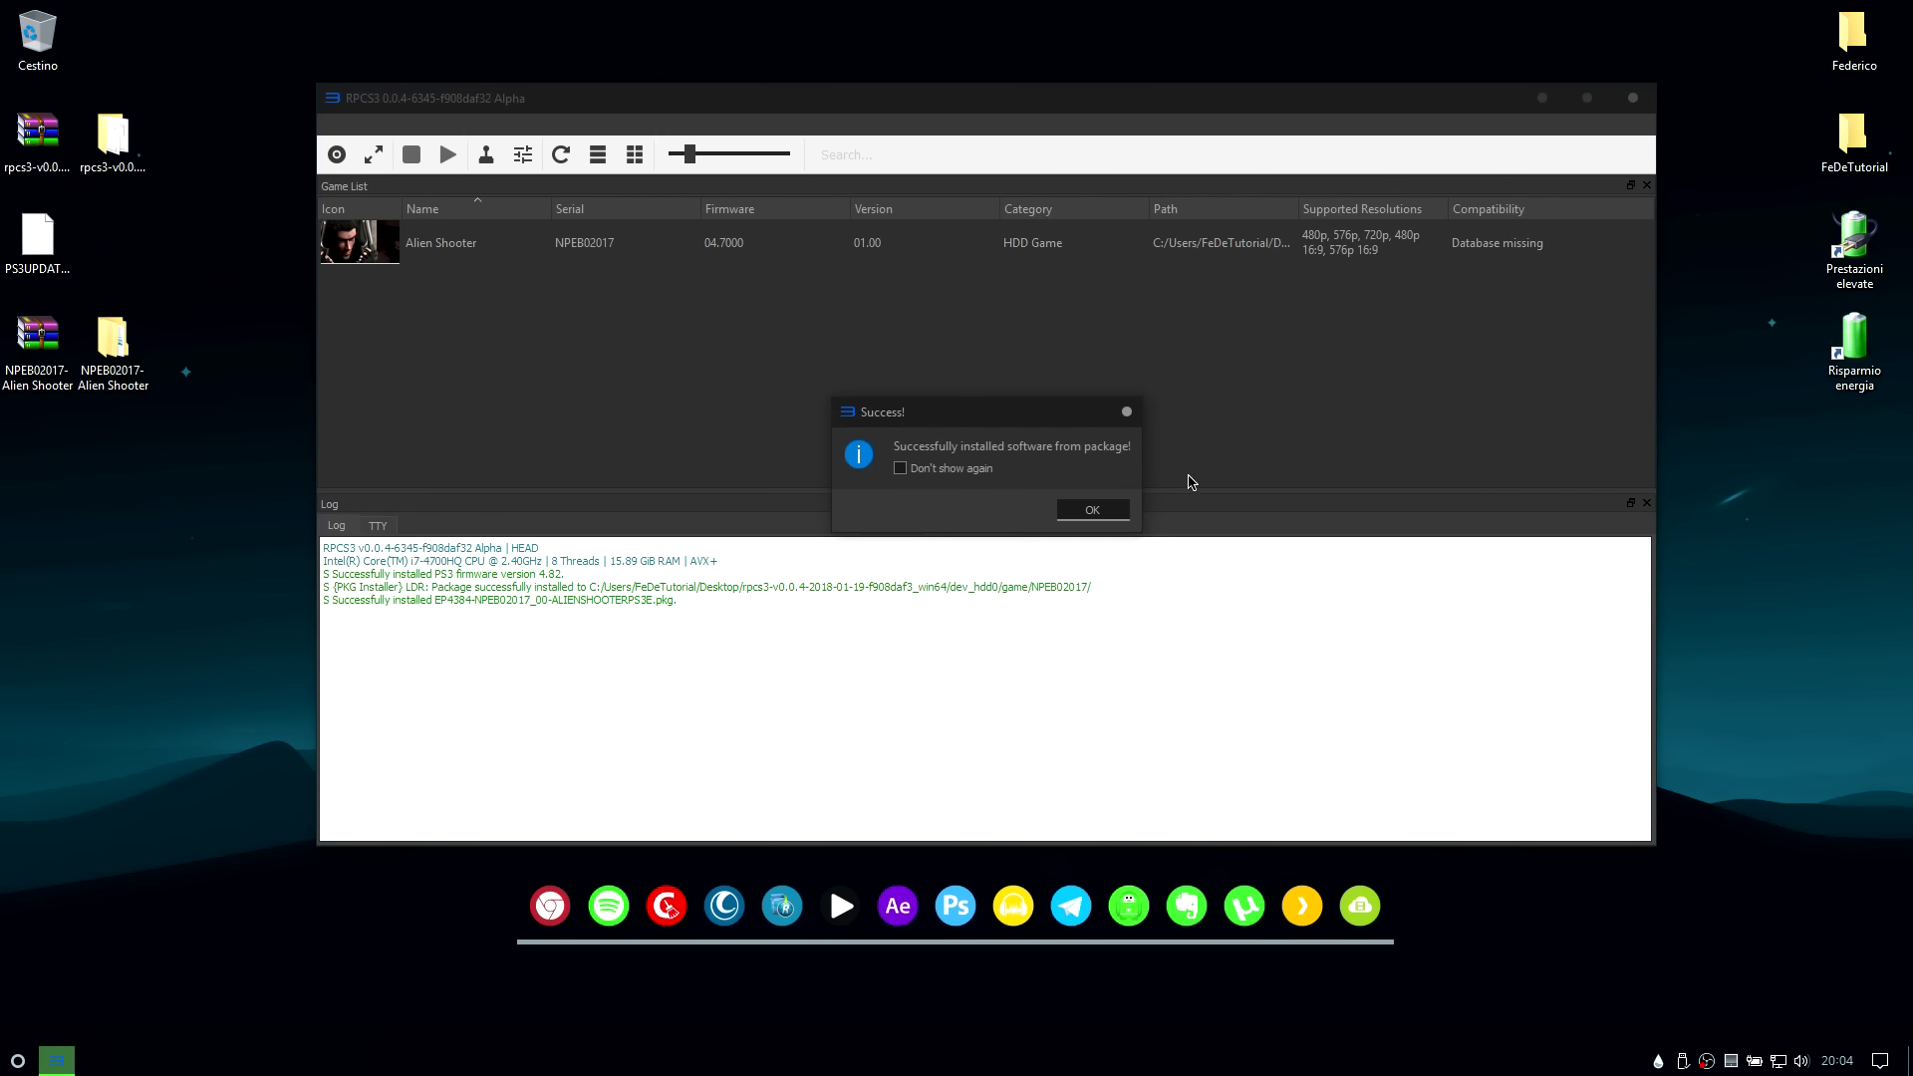
left_click(1088, 510)
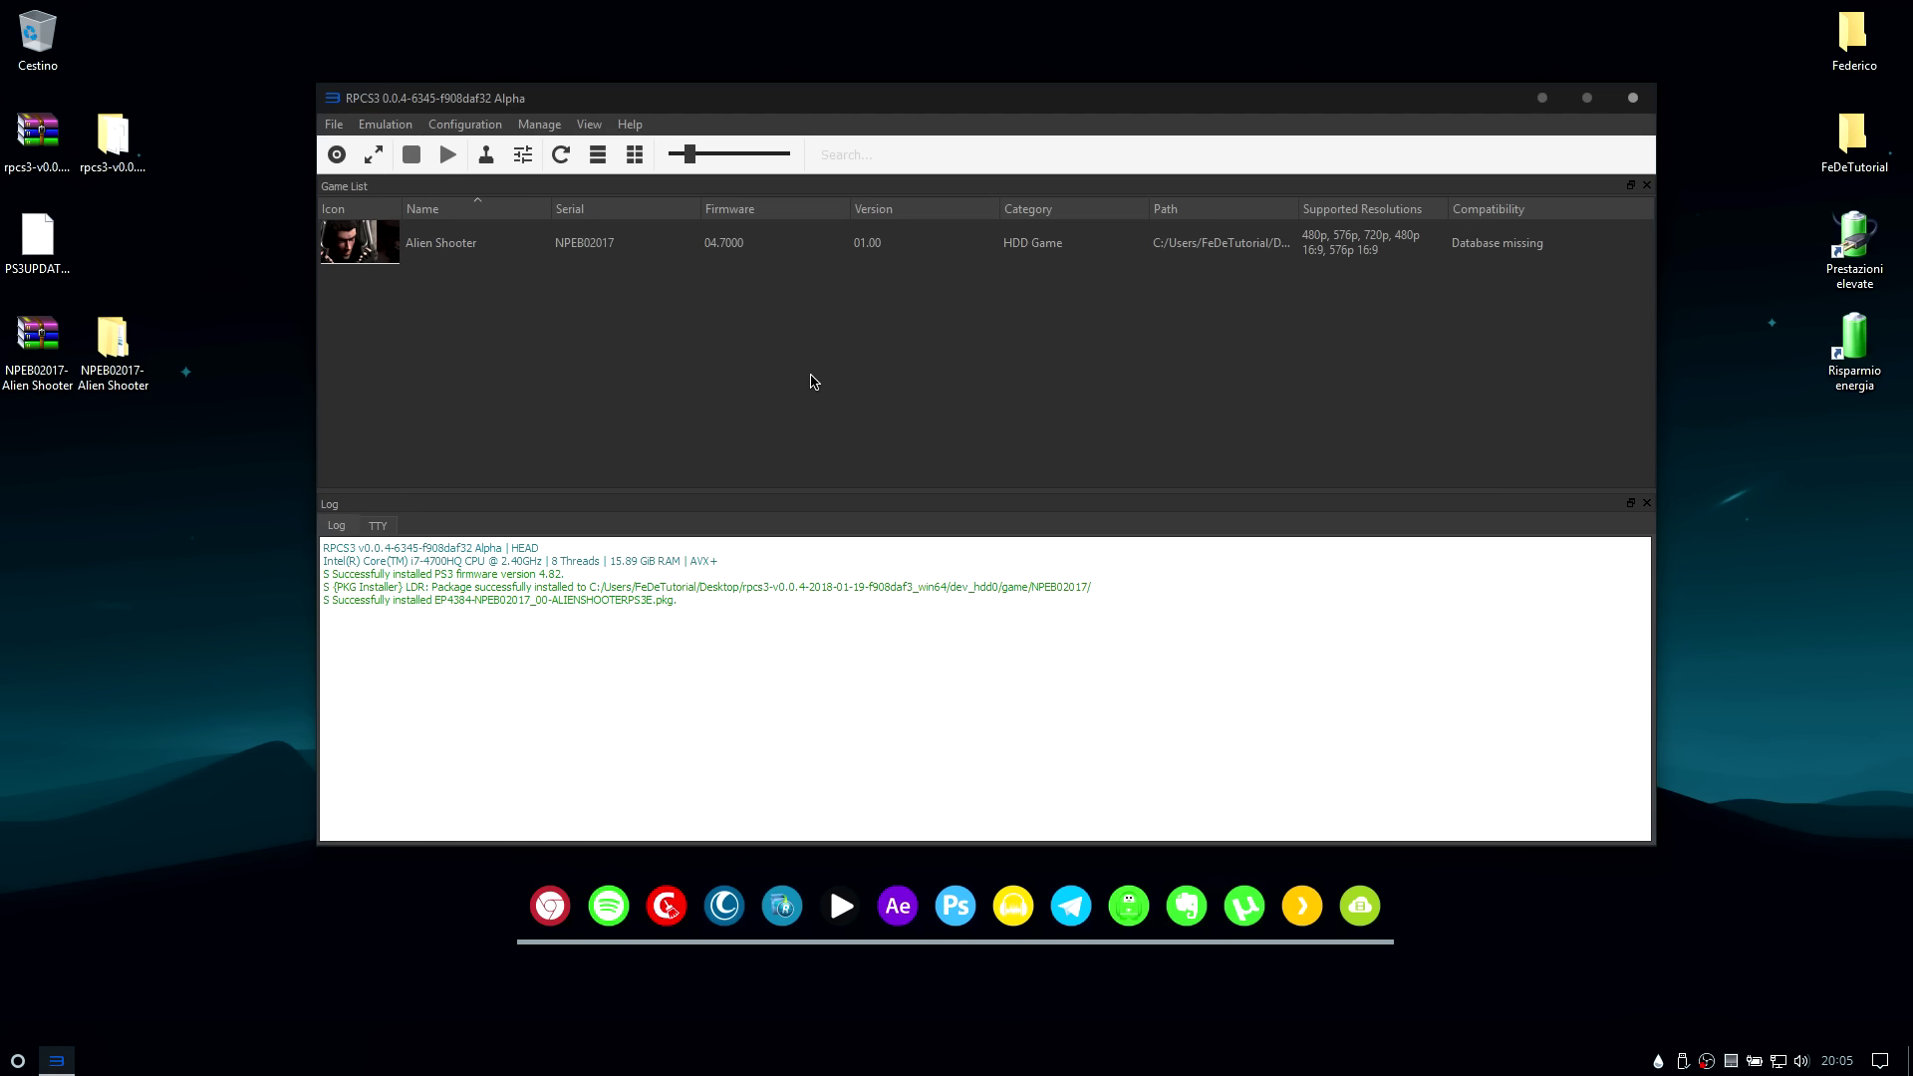
Try to boot Alien Shooter from the game list and examine the messages written to the log
double_click(512, 248)
double_click(529, 248)
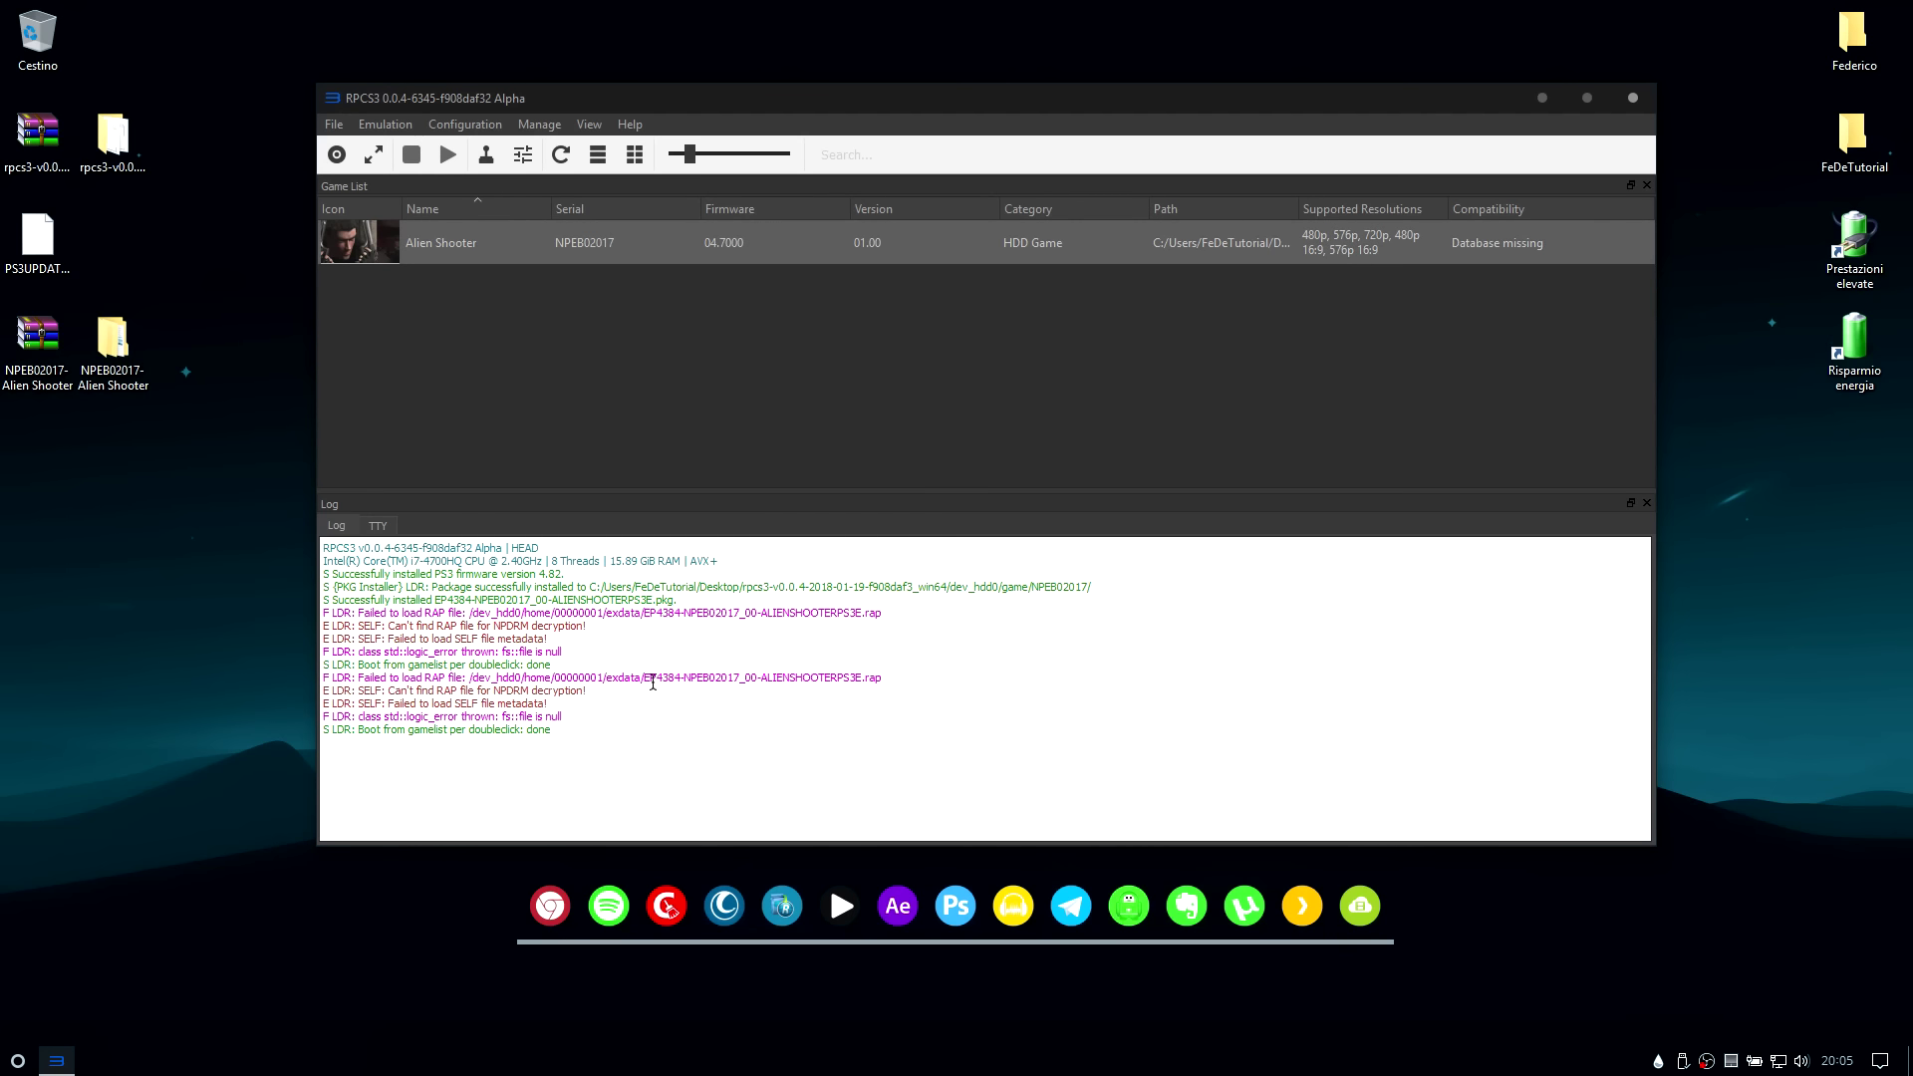
left_click_drag(397, 700, 598, 703)
left_click(598, 702)
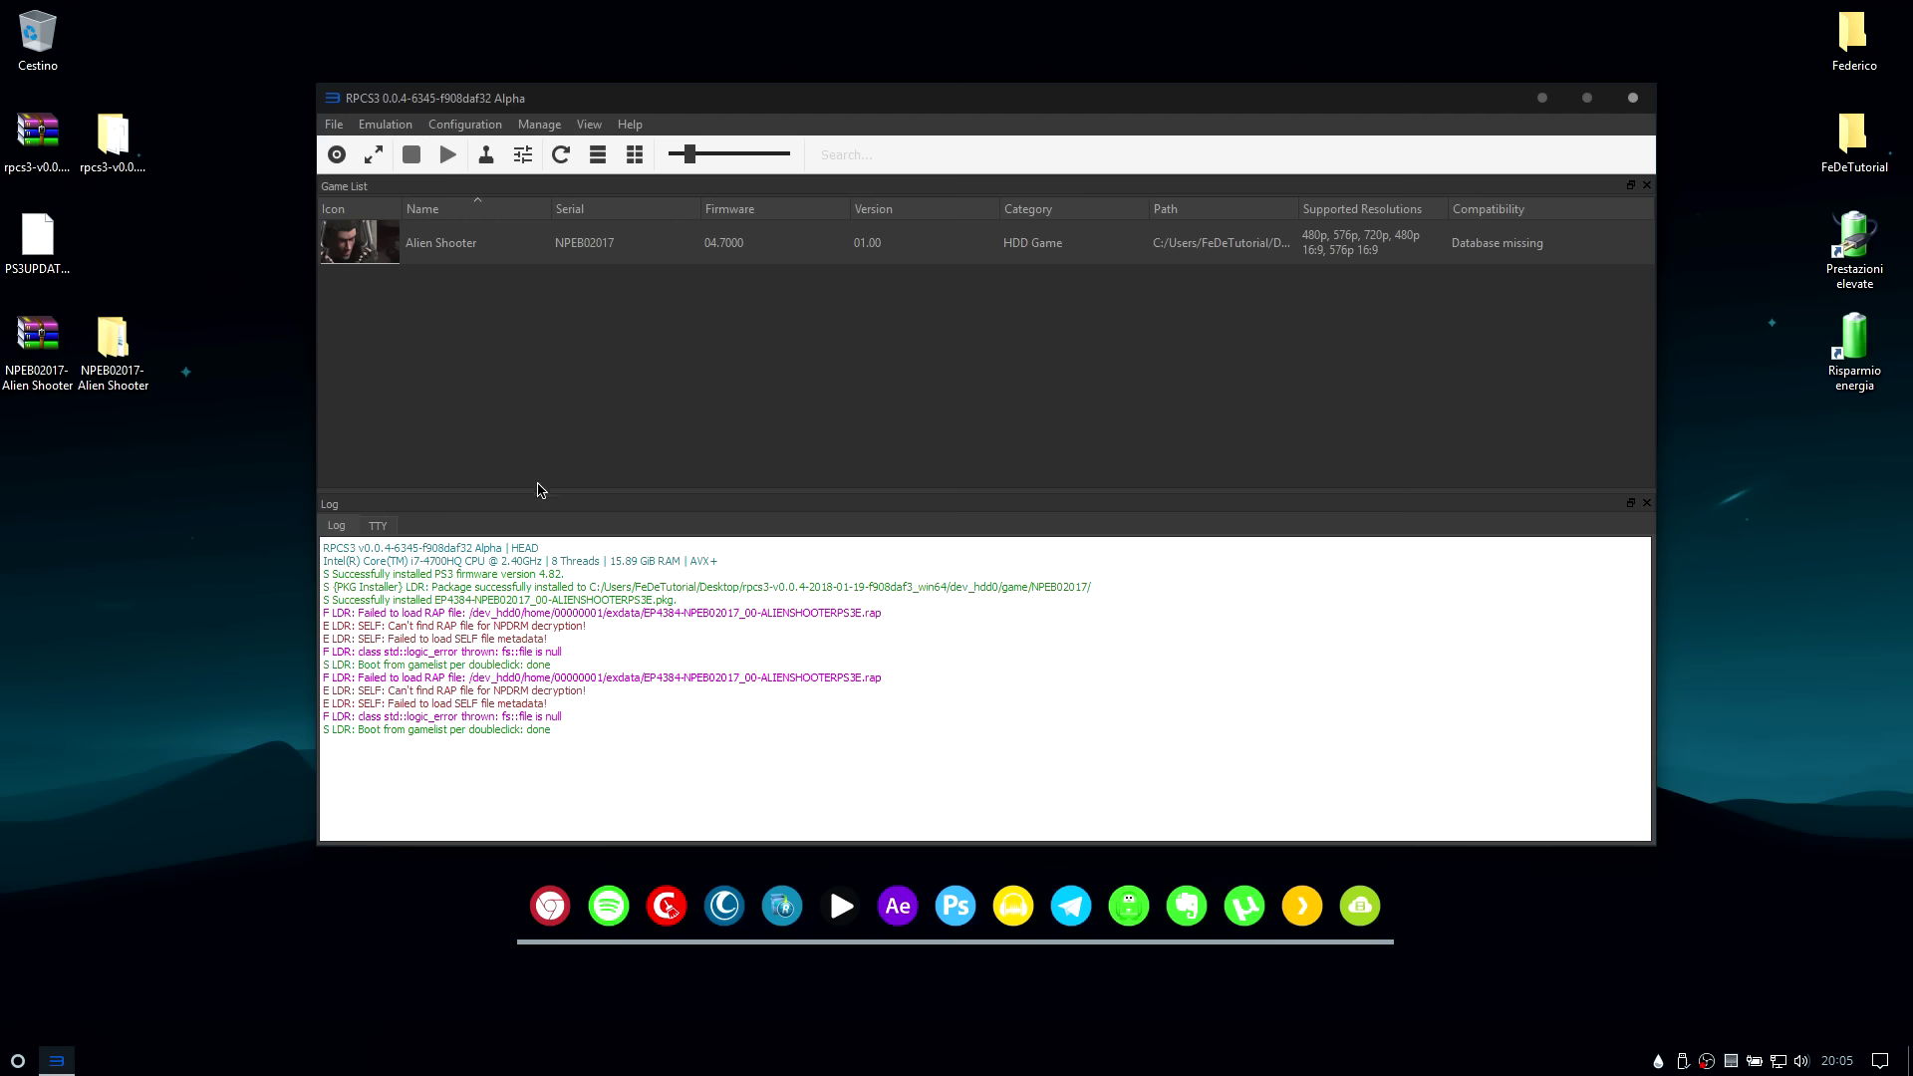
Look through the NPEB02017- Alien Shooter folder on the desktop for the fix package in FIX 4.21+, and close the folder
left_click(519, 376)
double_click(117, 345)
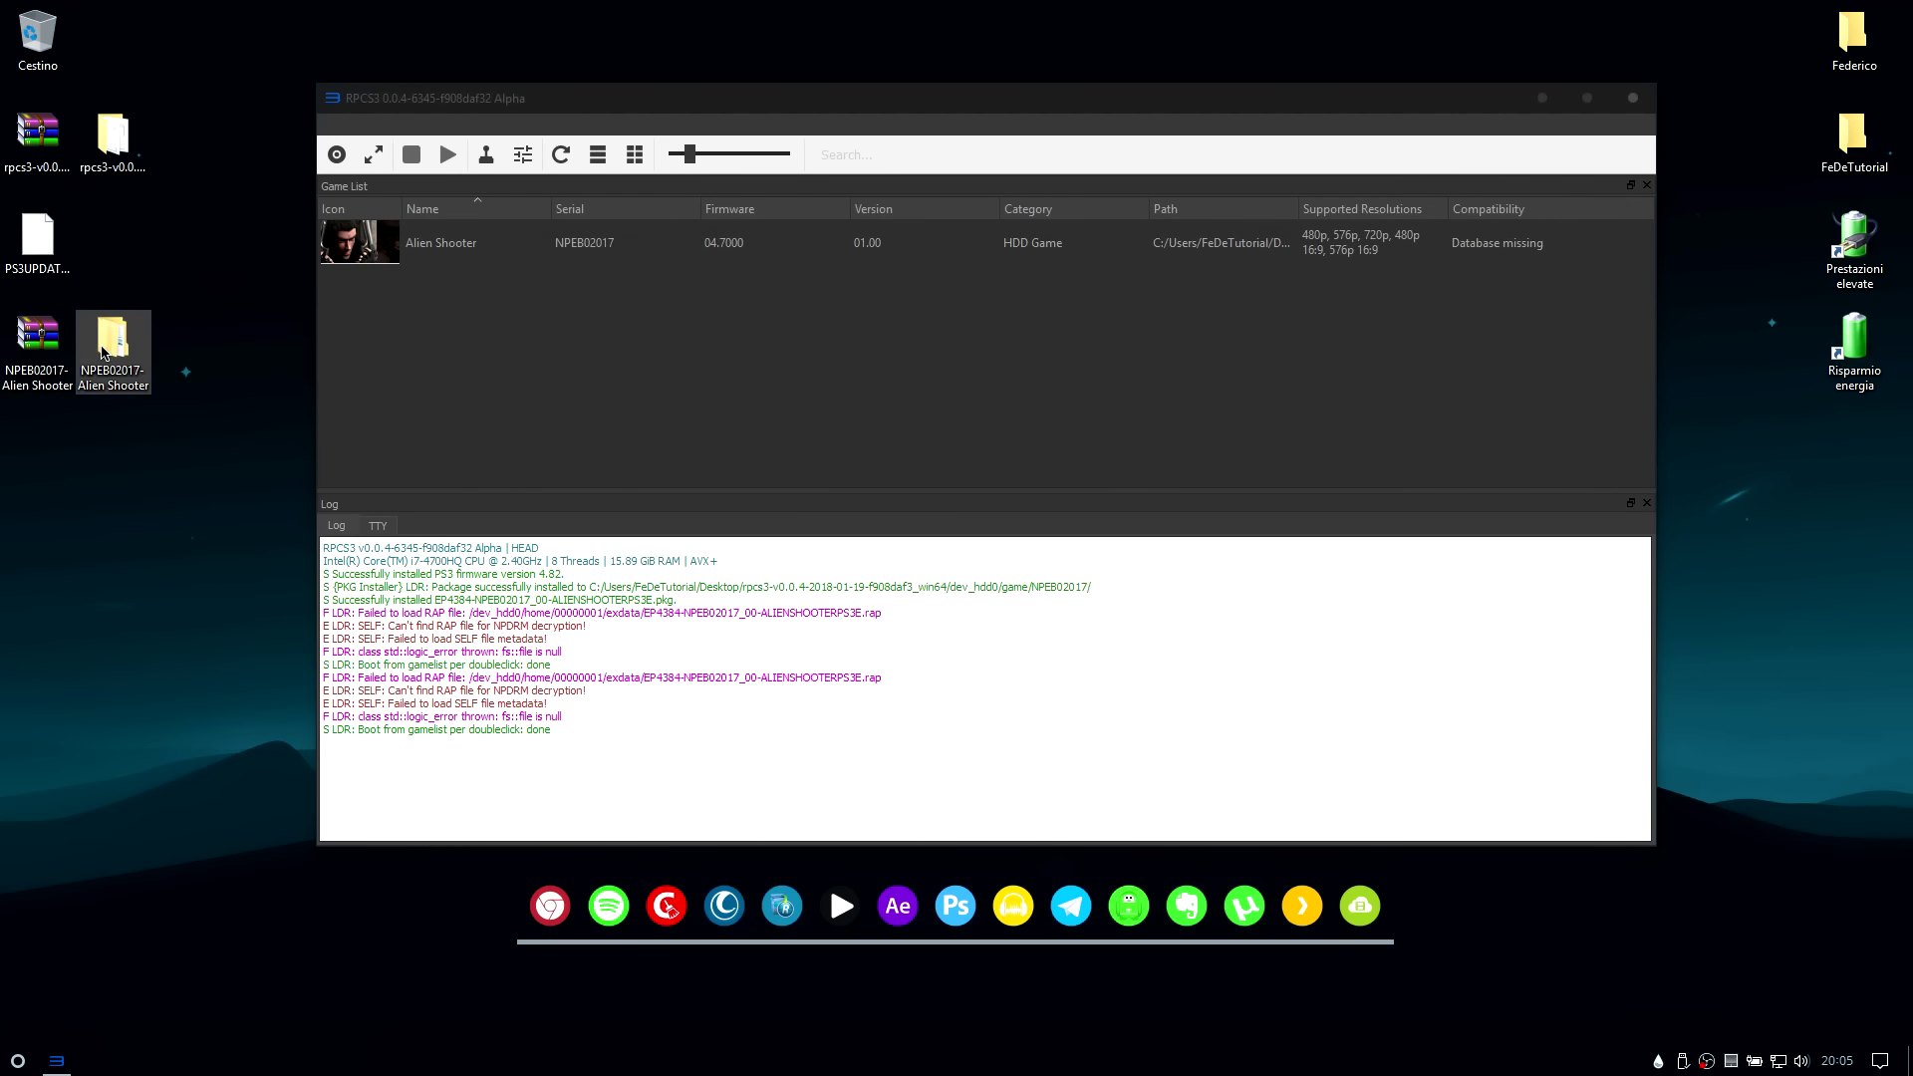
double_click(730, 355)
double_click(836, 360)
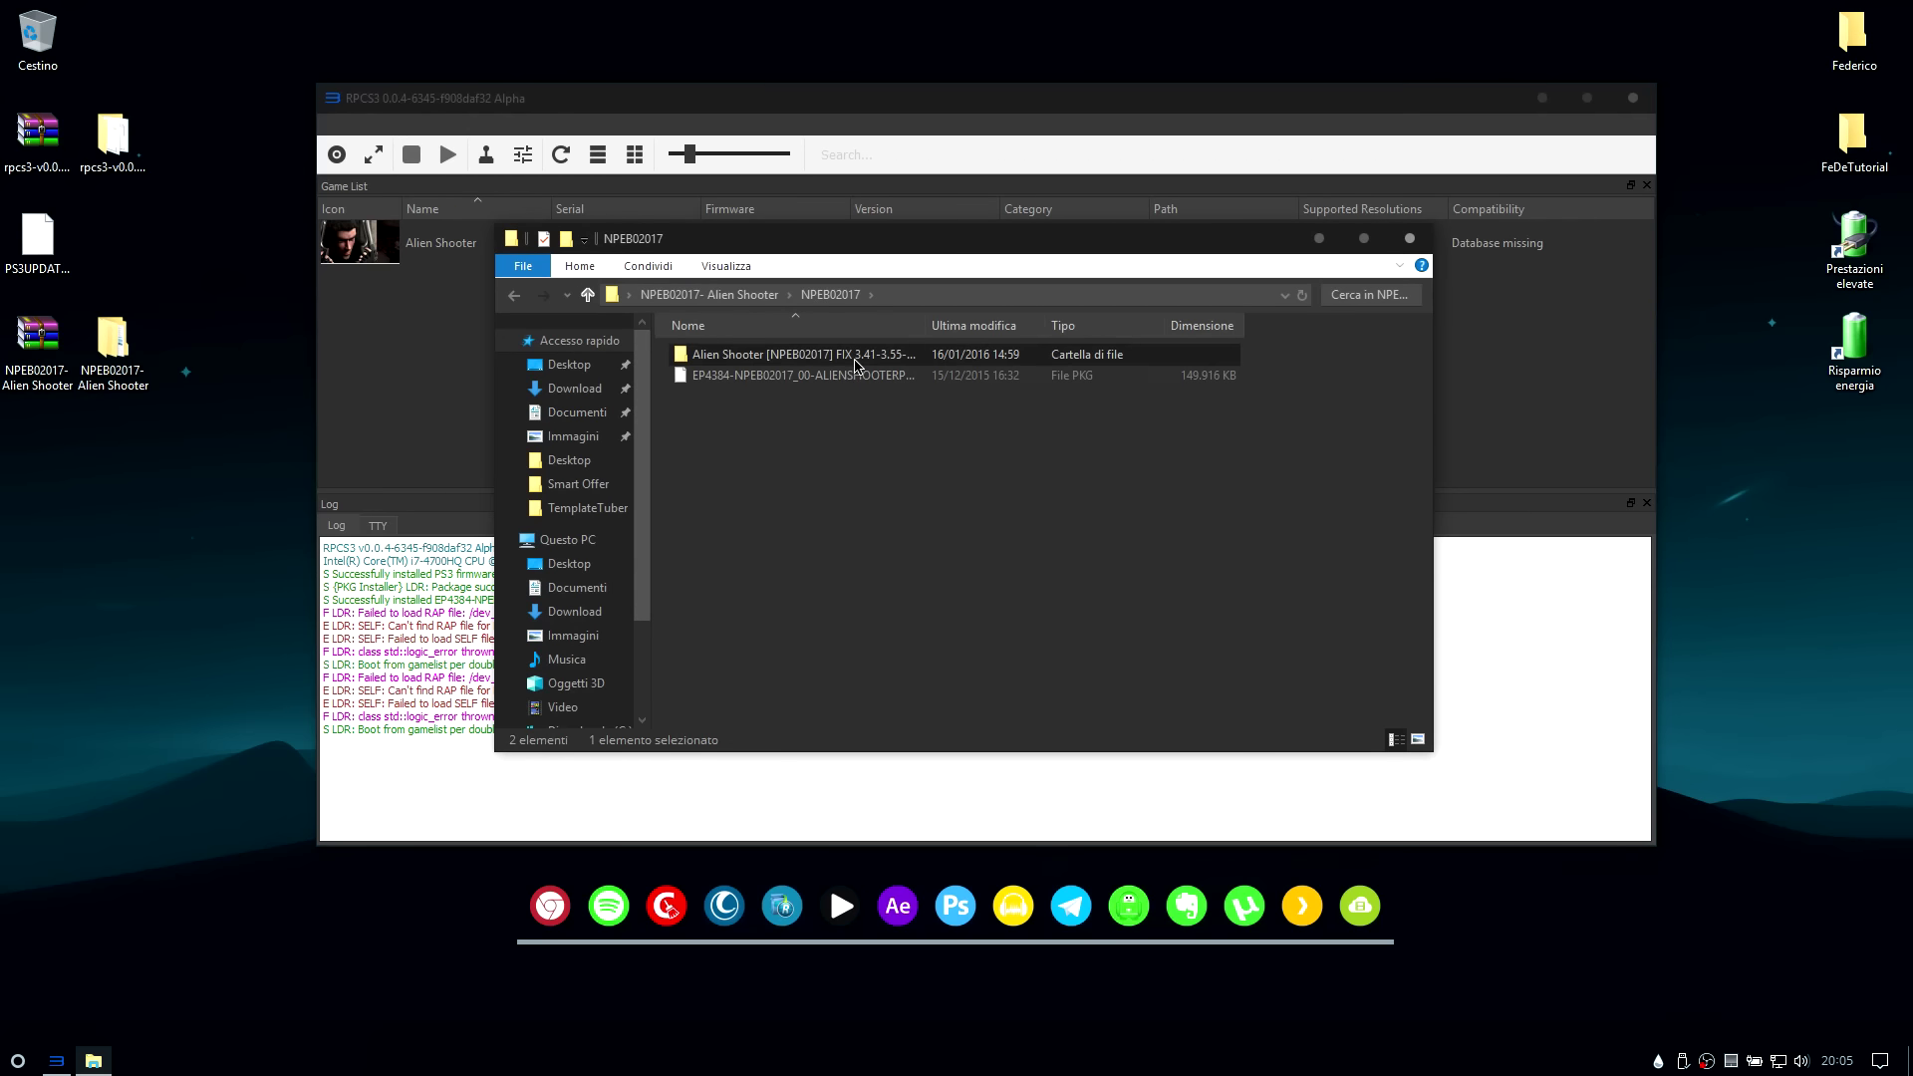
left_click(830, 294)
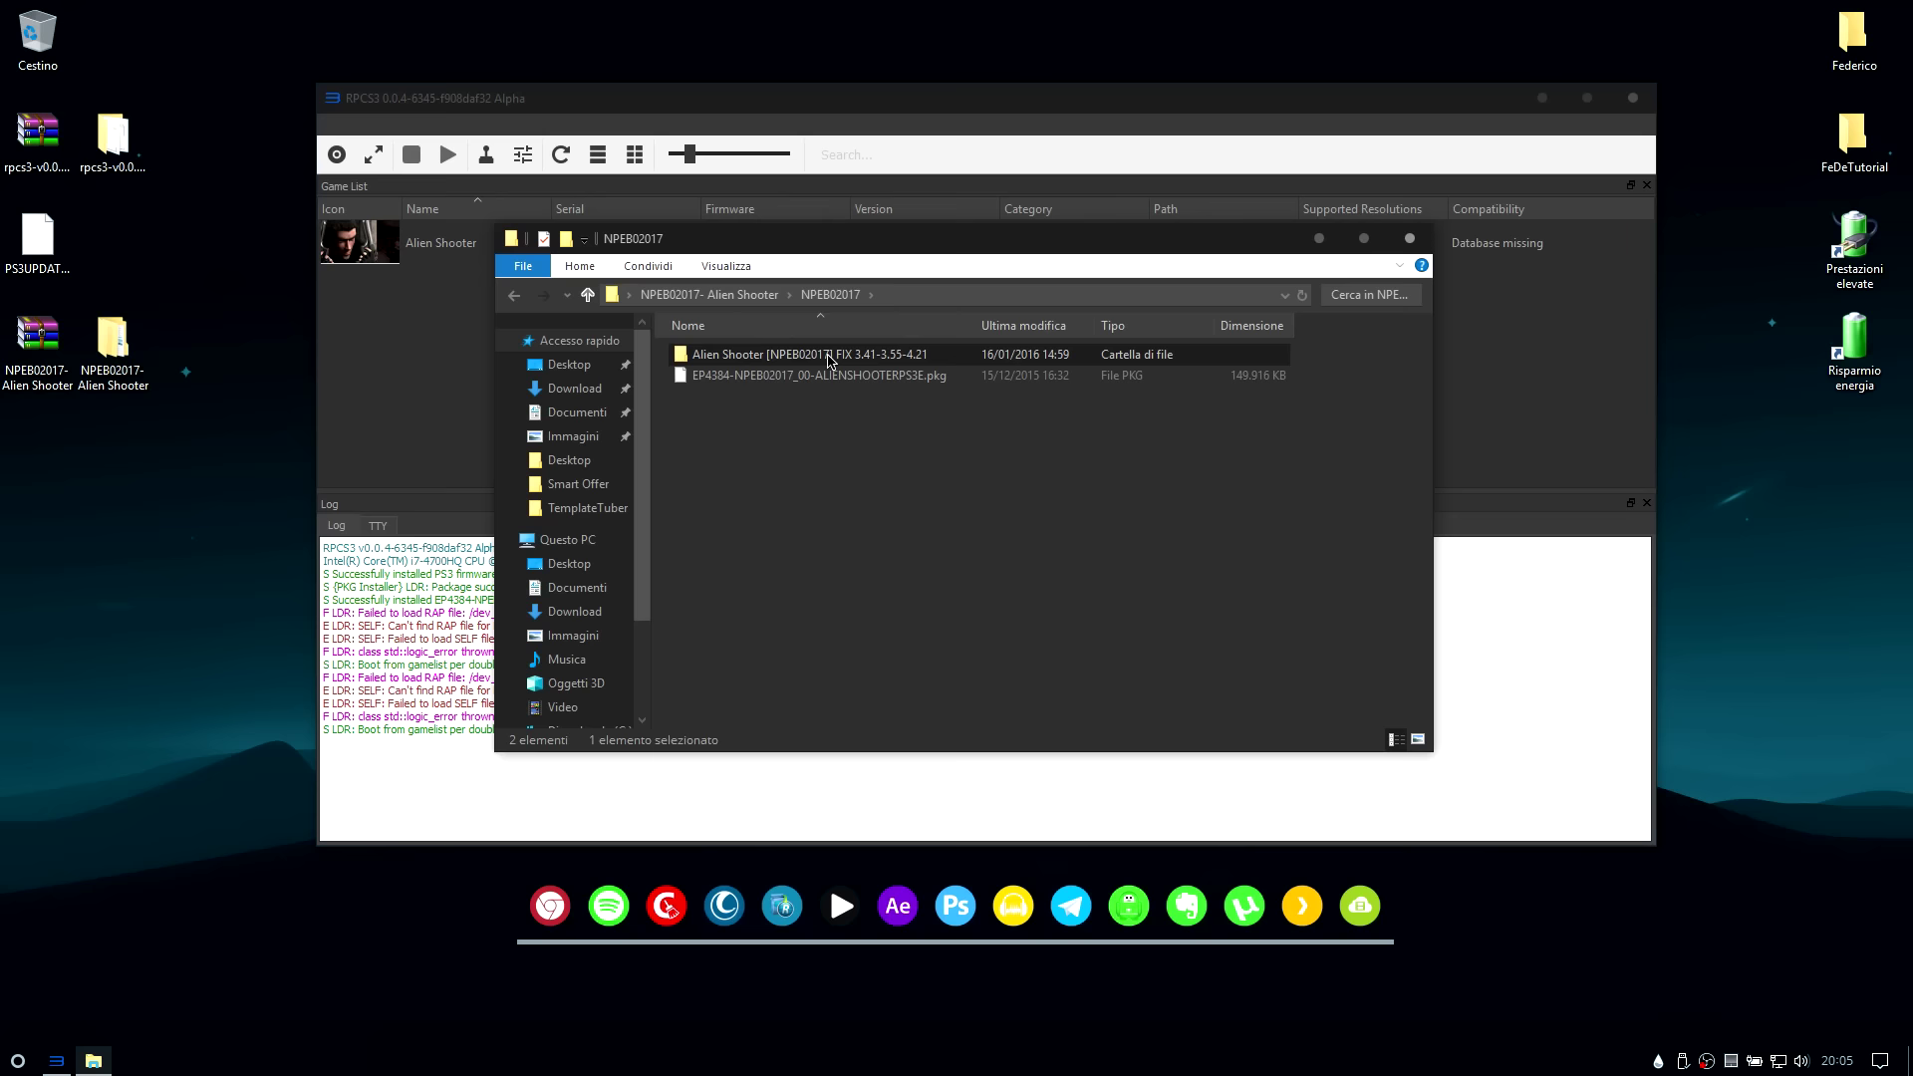
double_click(832, 356)
left_click(714, 378)
double_click(714, 377)
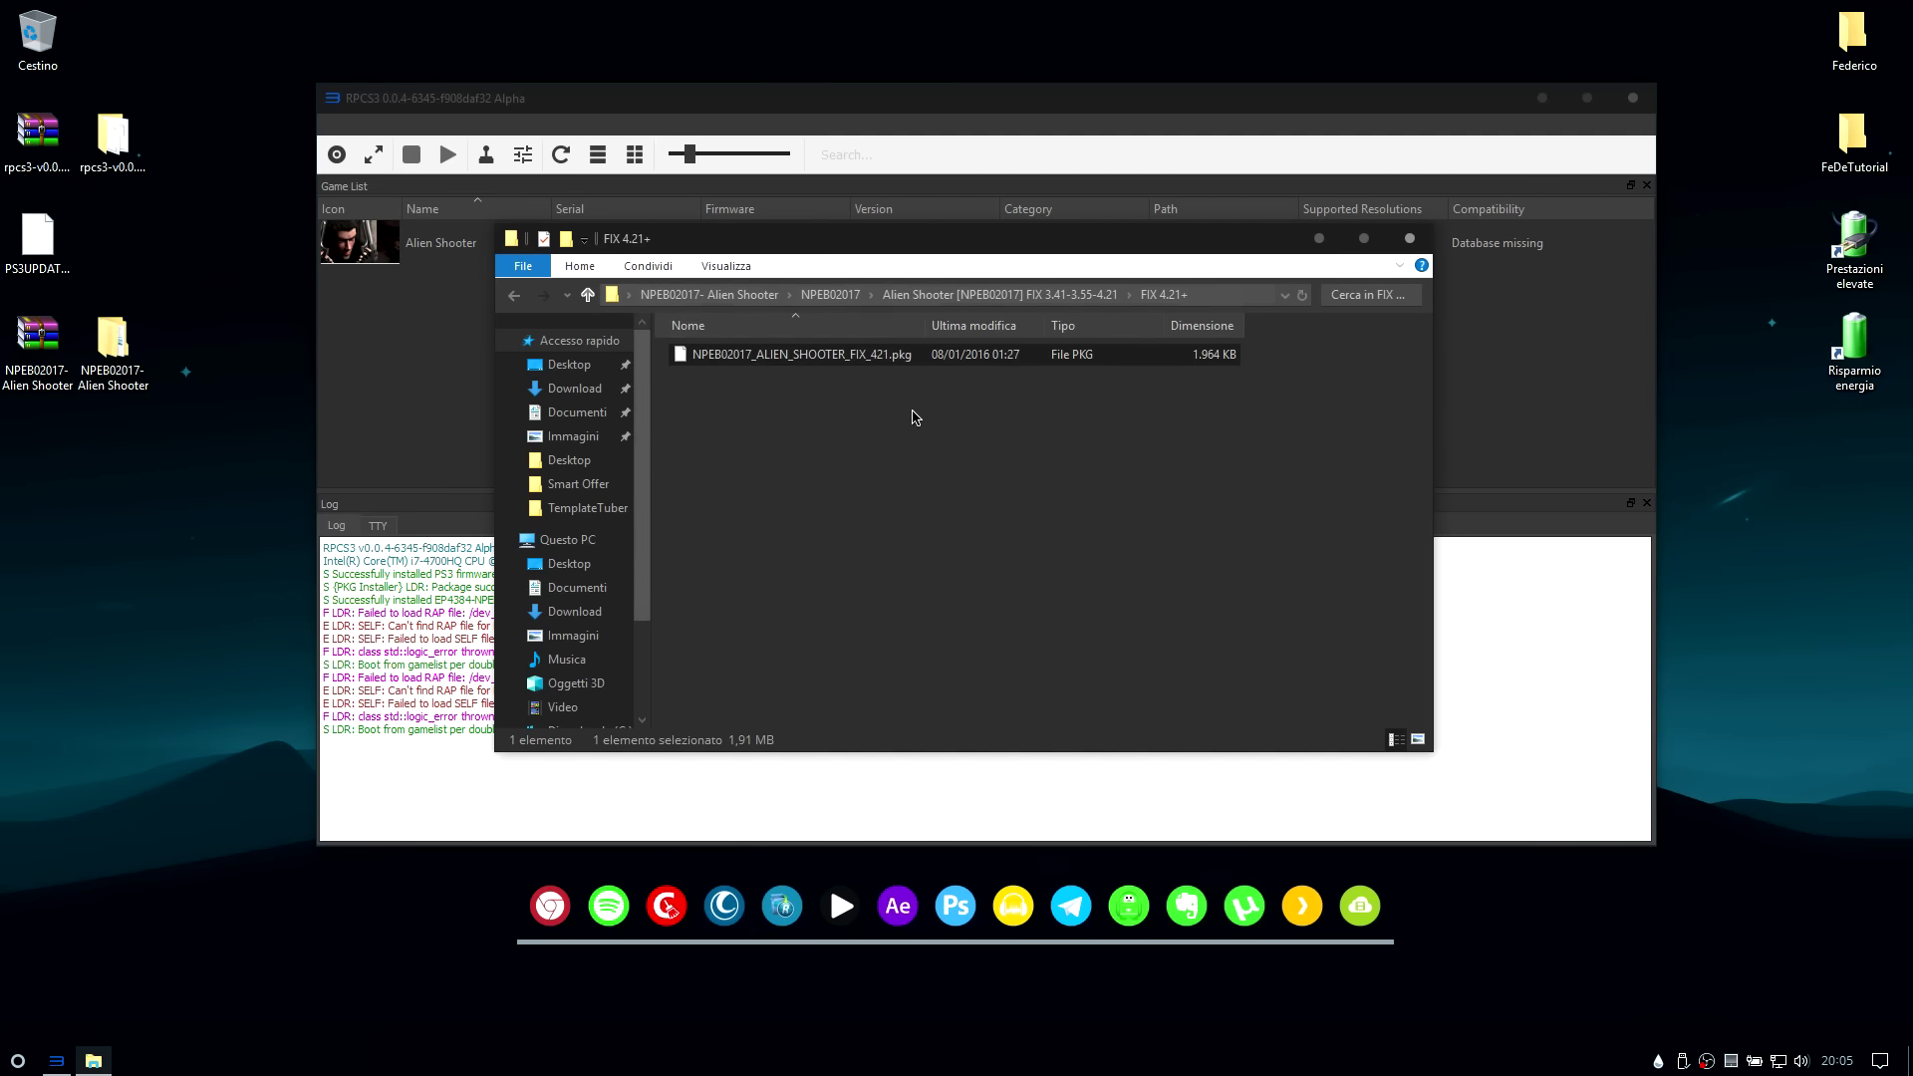
left_click(785, 359)
mouse_move(967, 244)
left_mouse_down()
mouse_move(904, 283)
mouse_move(864, 232)
mouse_move(1000, 228)
left_mouse_up()
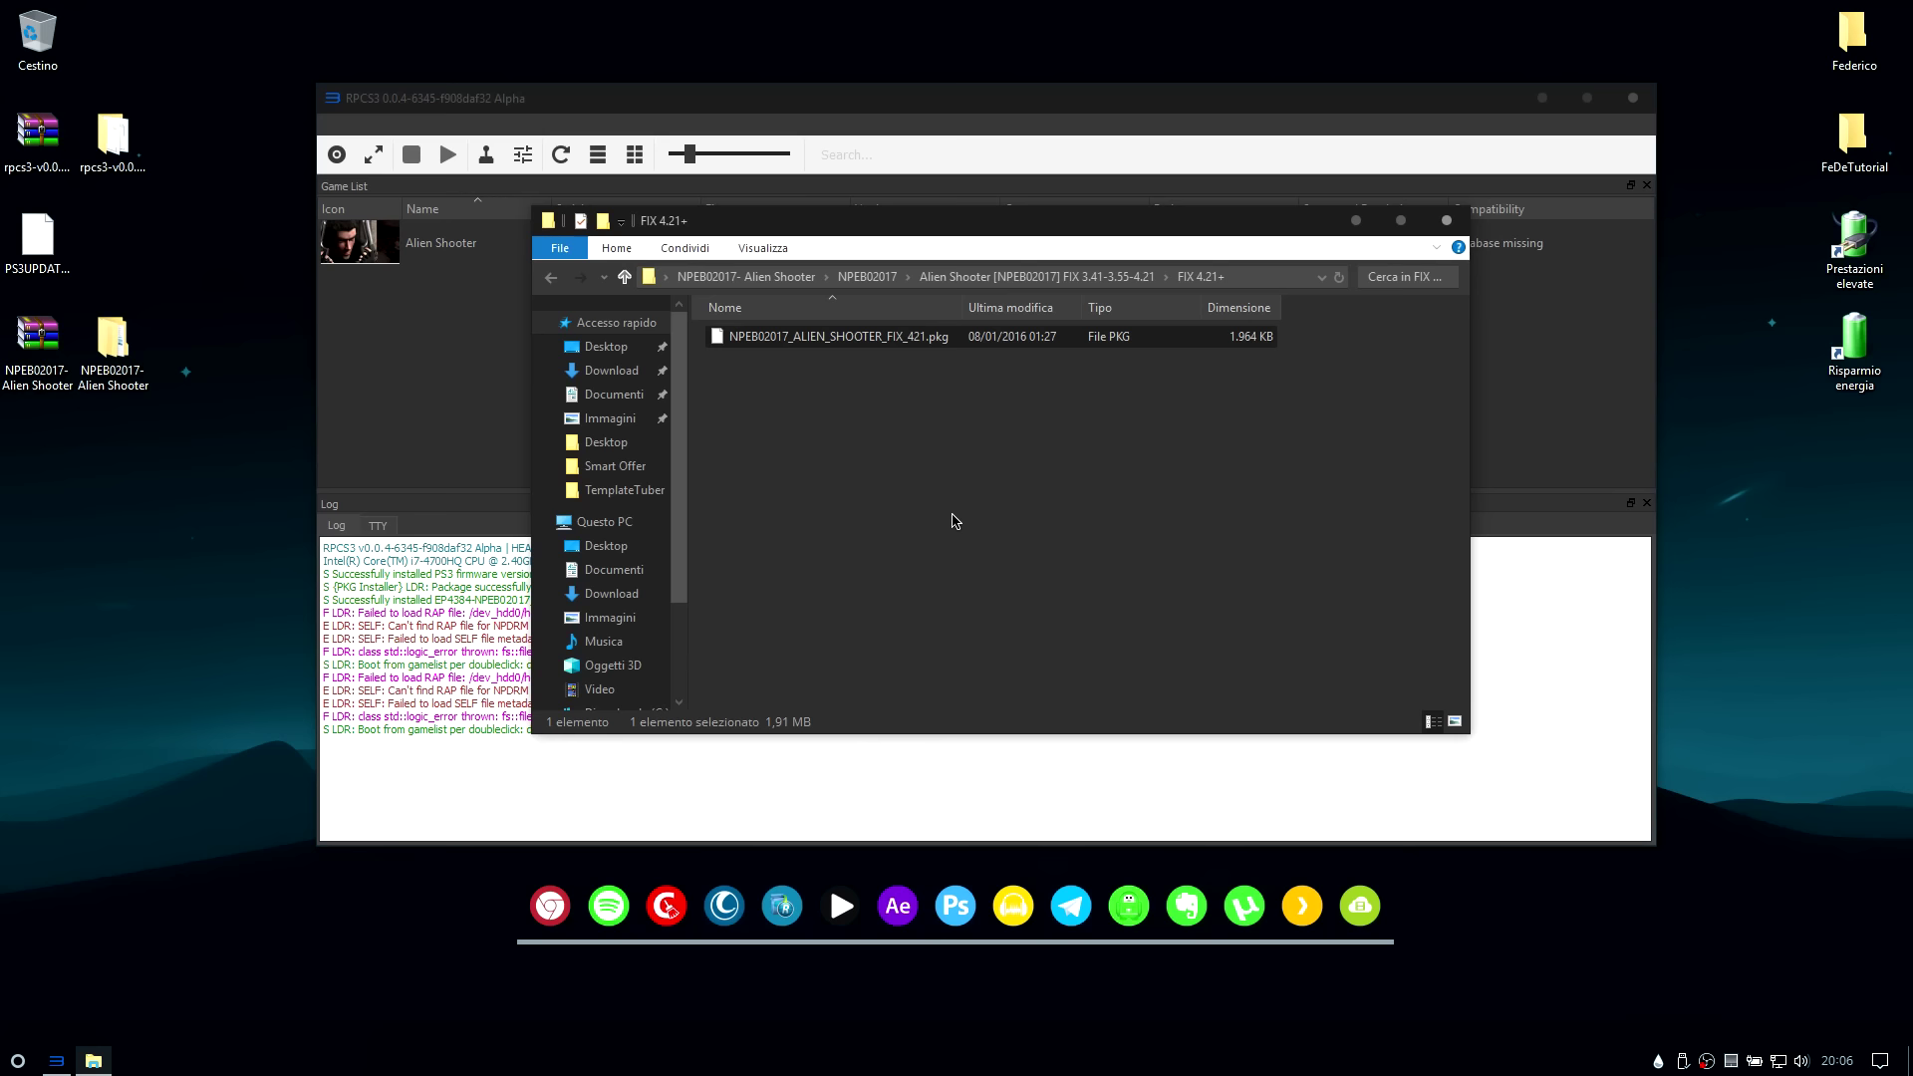
left_click(1446, 221)
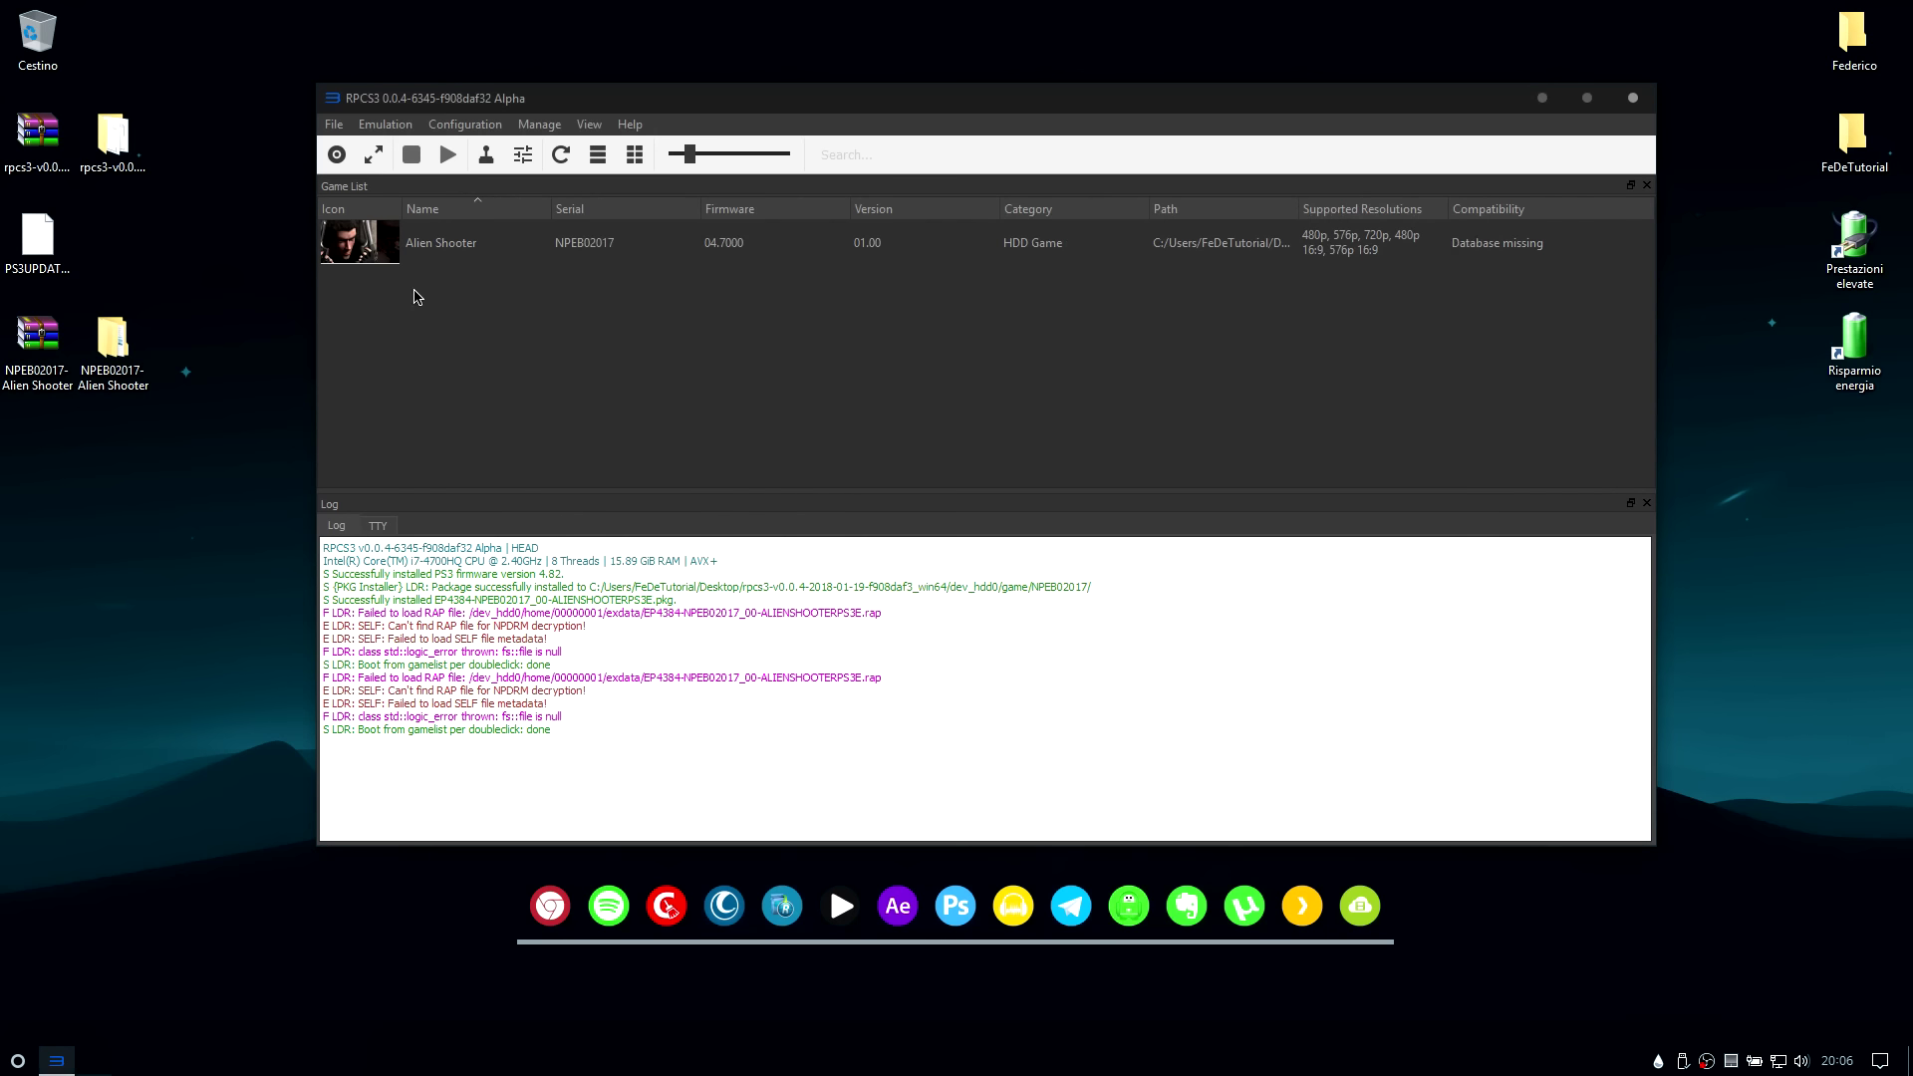
Install the fix package NPEB02017_ALIEN_SHOOTER_FIX_341-355.pkg from the FIX 3.41-3.55 folder
left_click(337, 125)
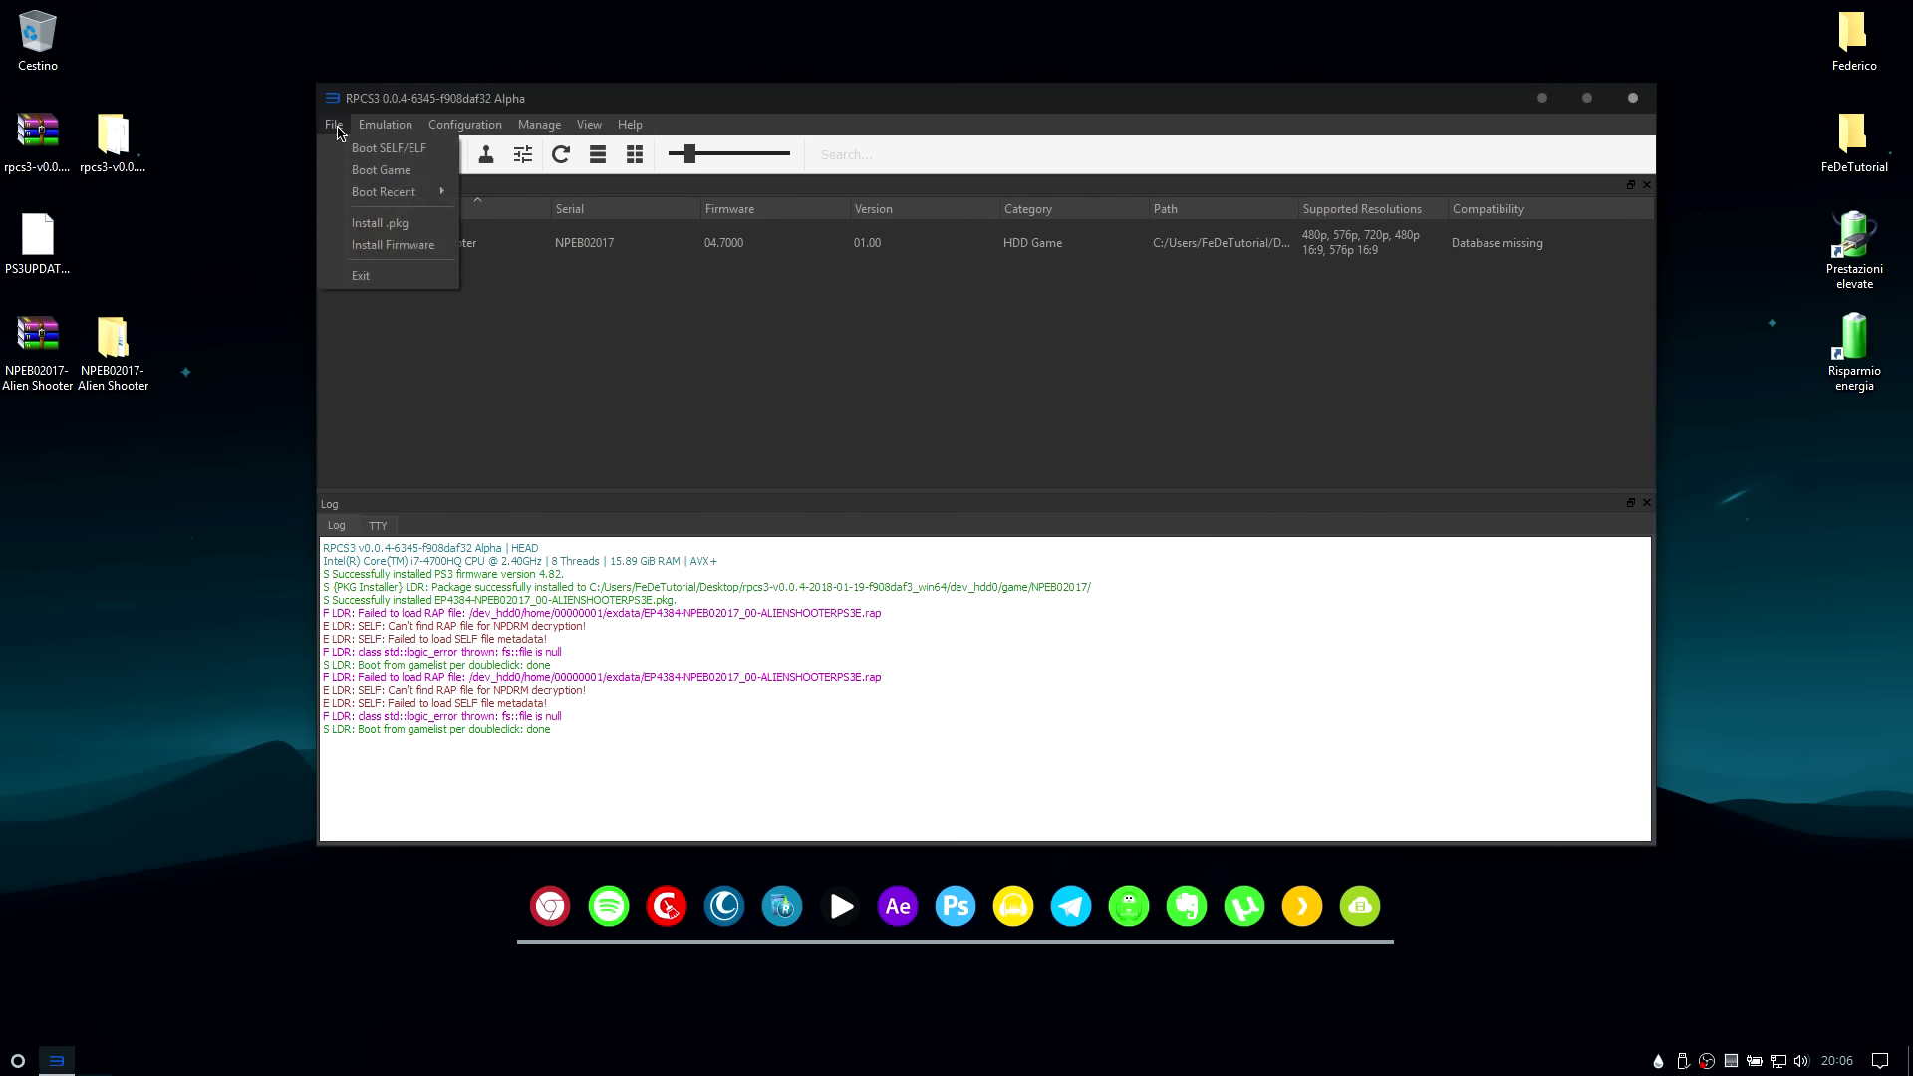
left_click(362, 227)
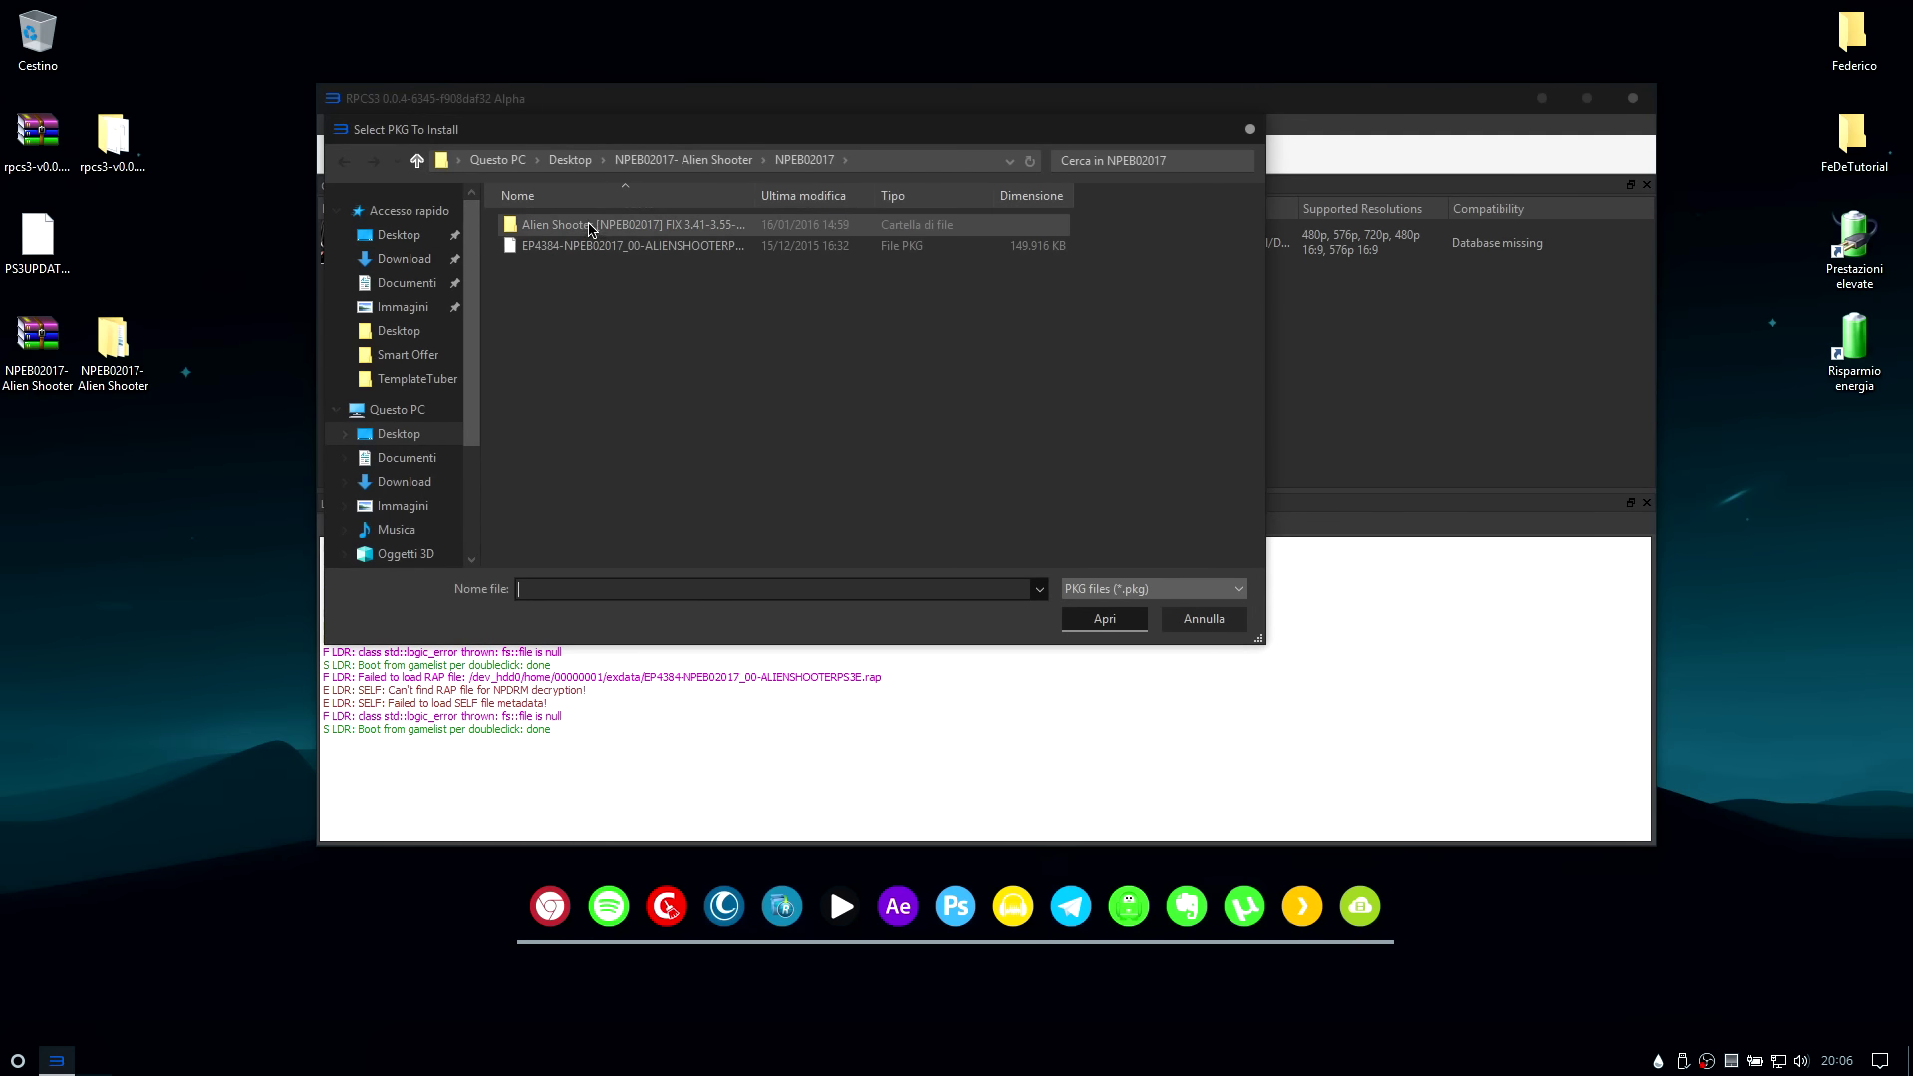
double_click(586, 227)
double_click(566, 227)
double_click(568, 229)
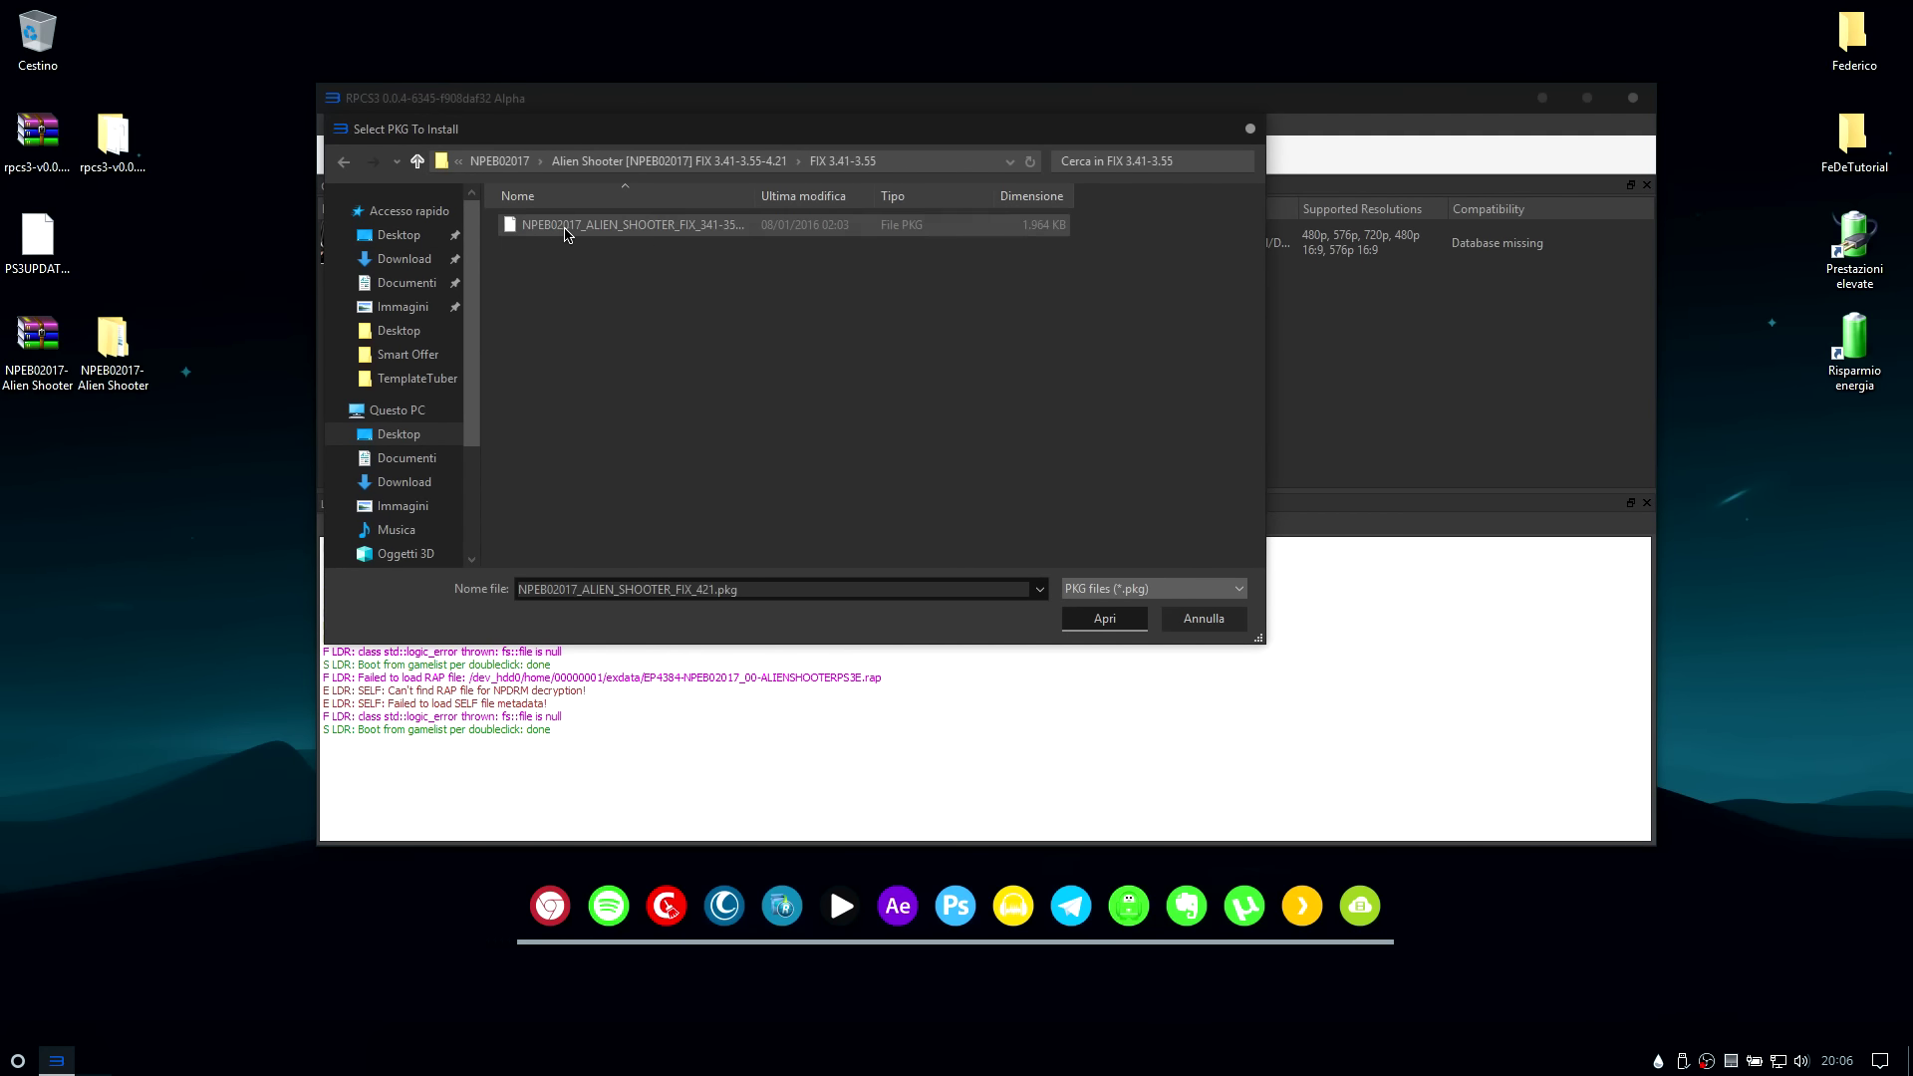
key("Return")
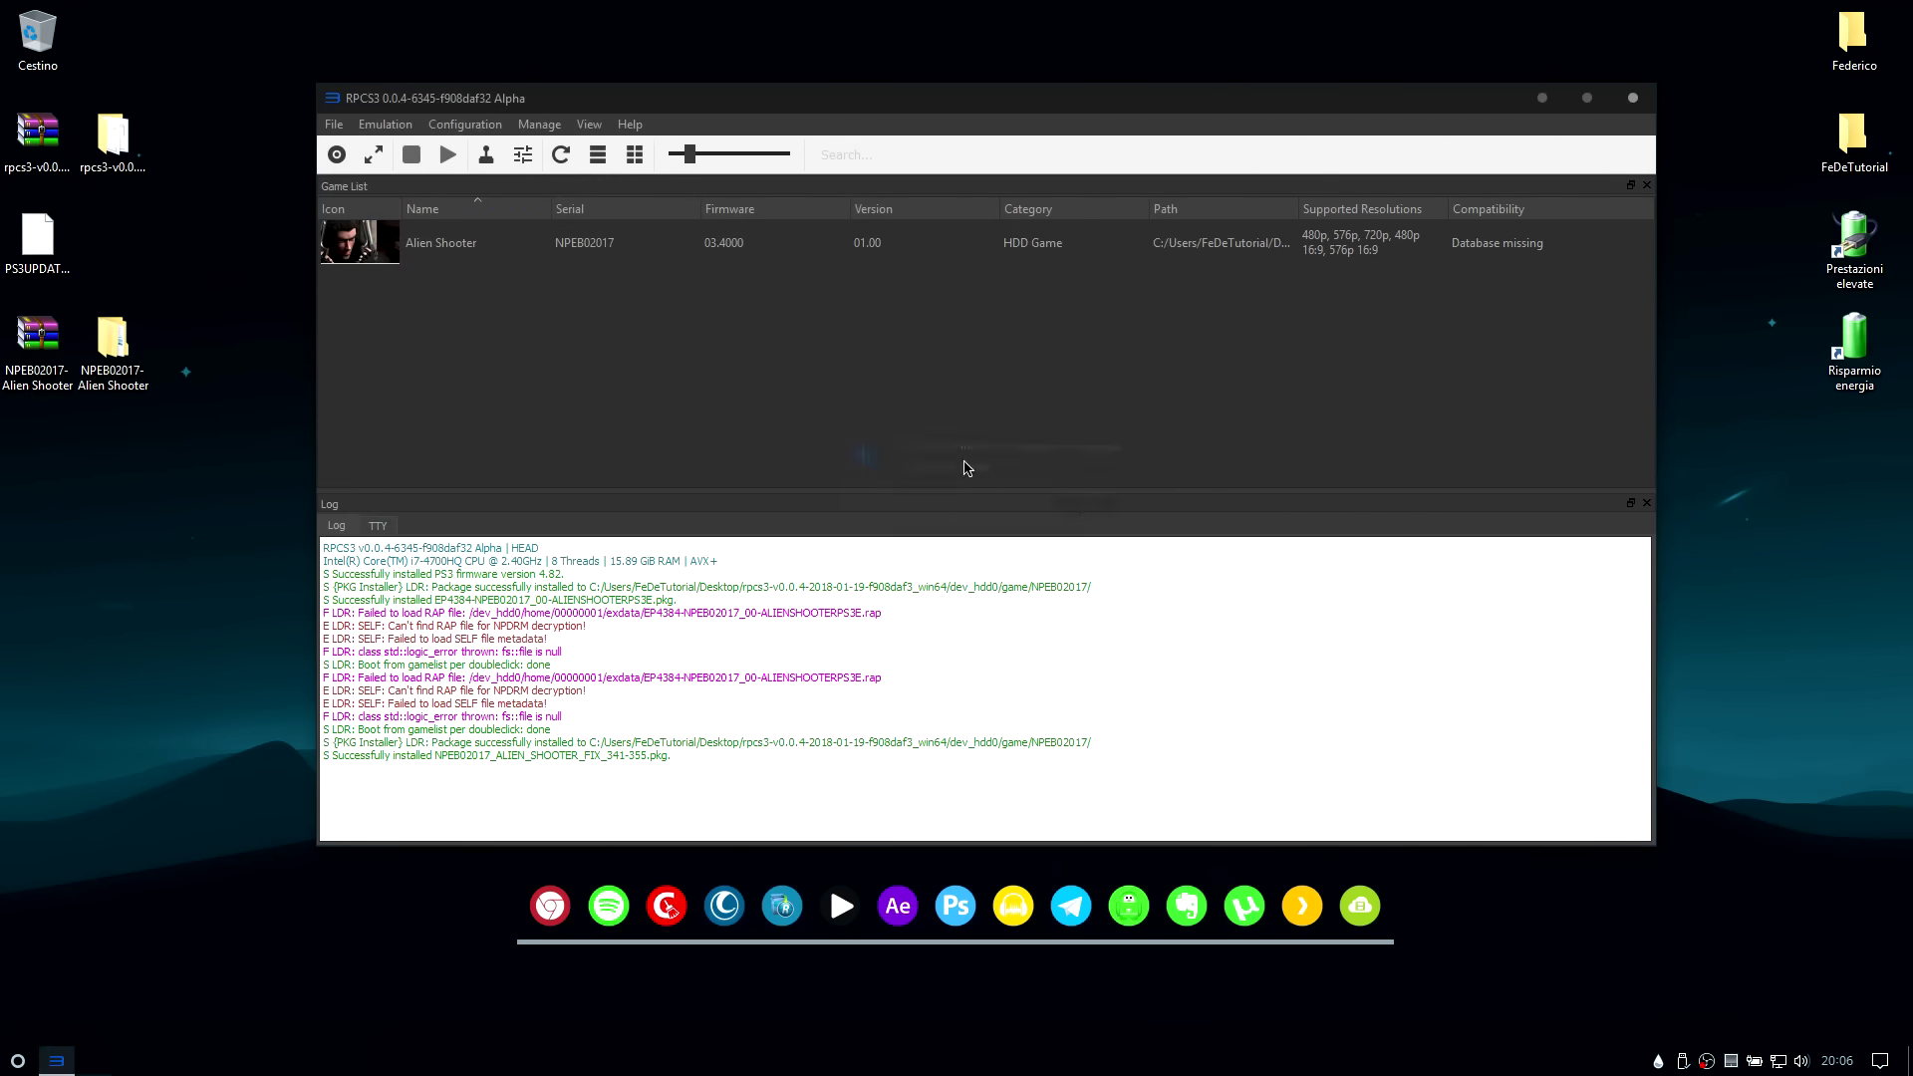
Install the second fix package, NPEB02017_ALIEN_SHOOTER_FIX_421.pkg, from the FIX 4.21+ folder
left_click(334, 125)
left_click(380, 223)
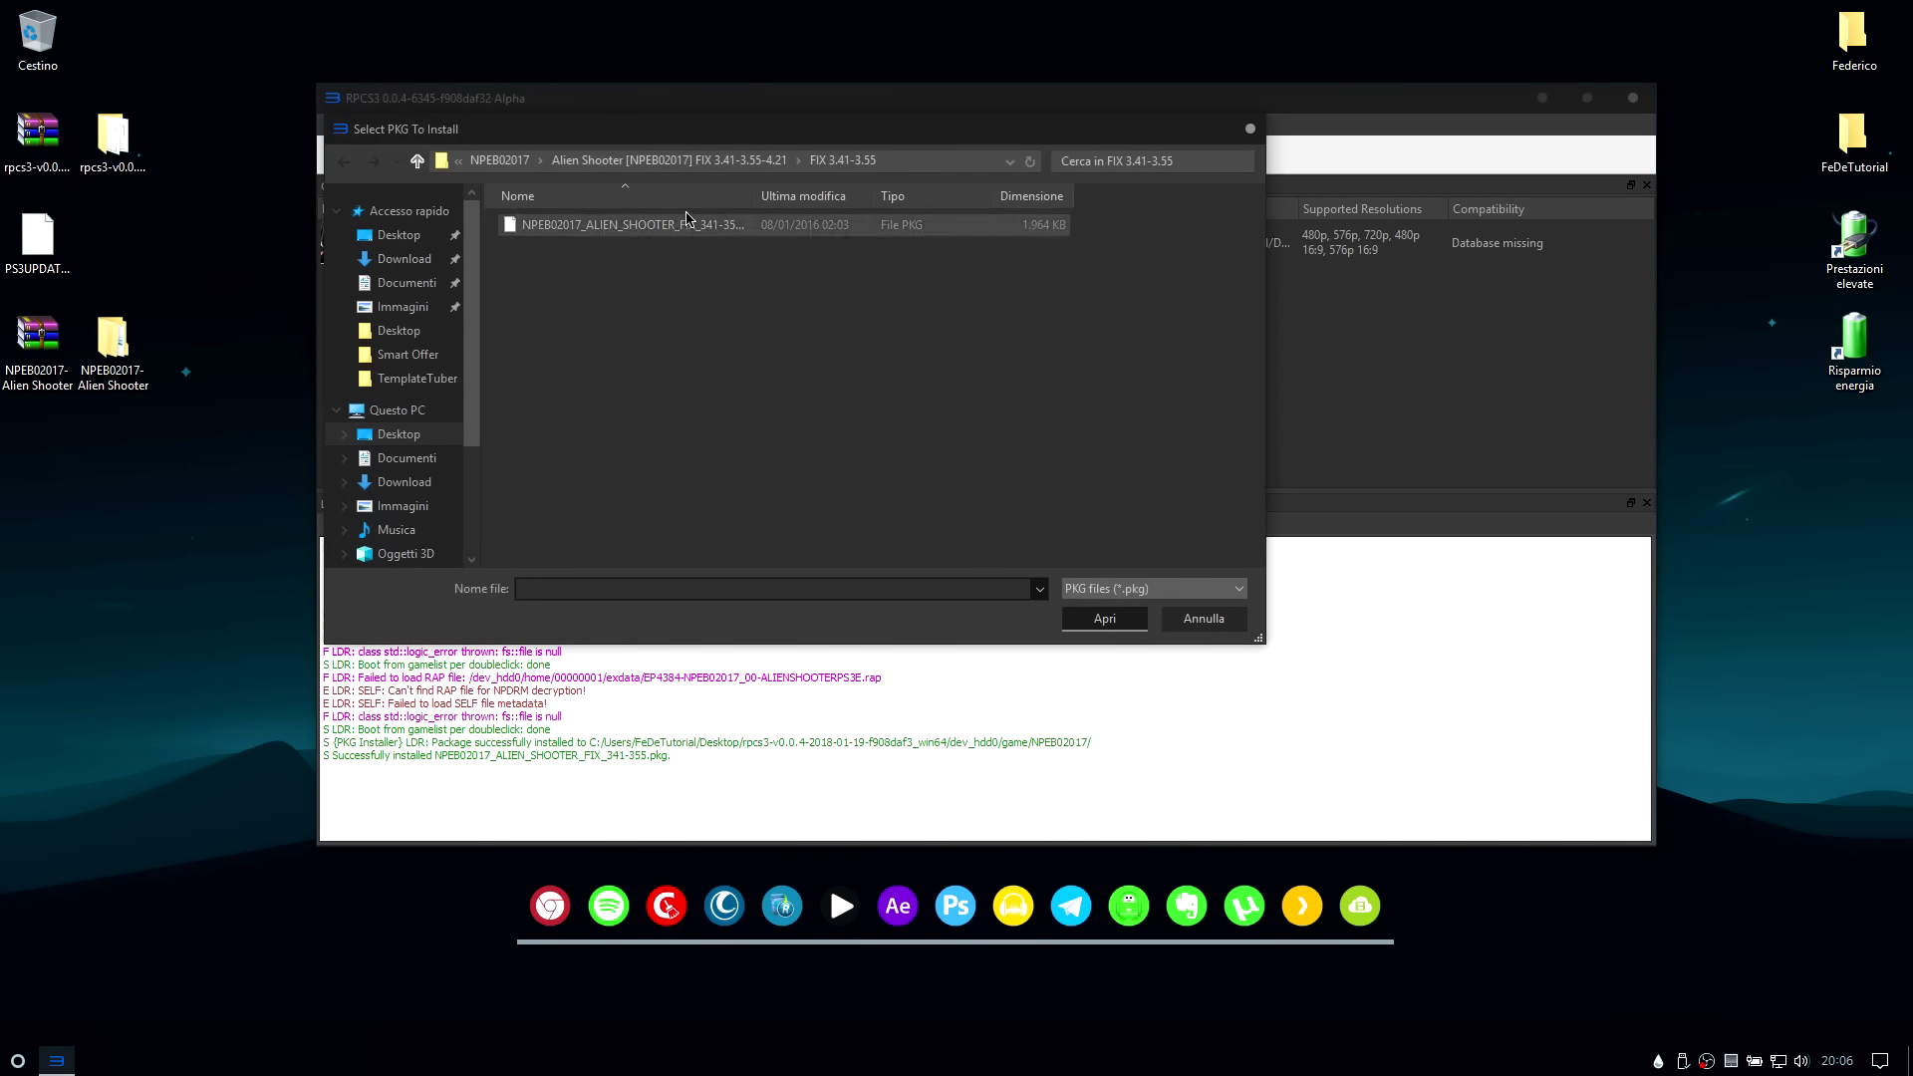
double_click(545, 247)
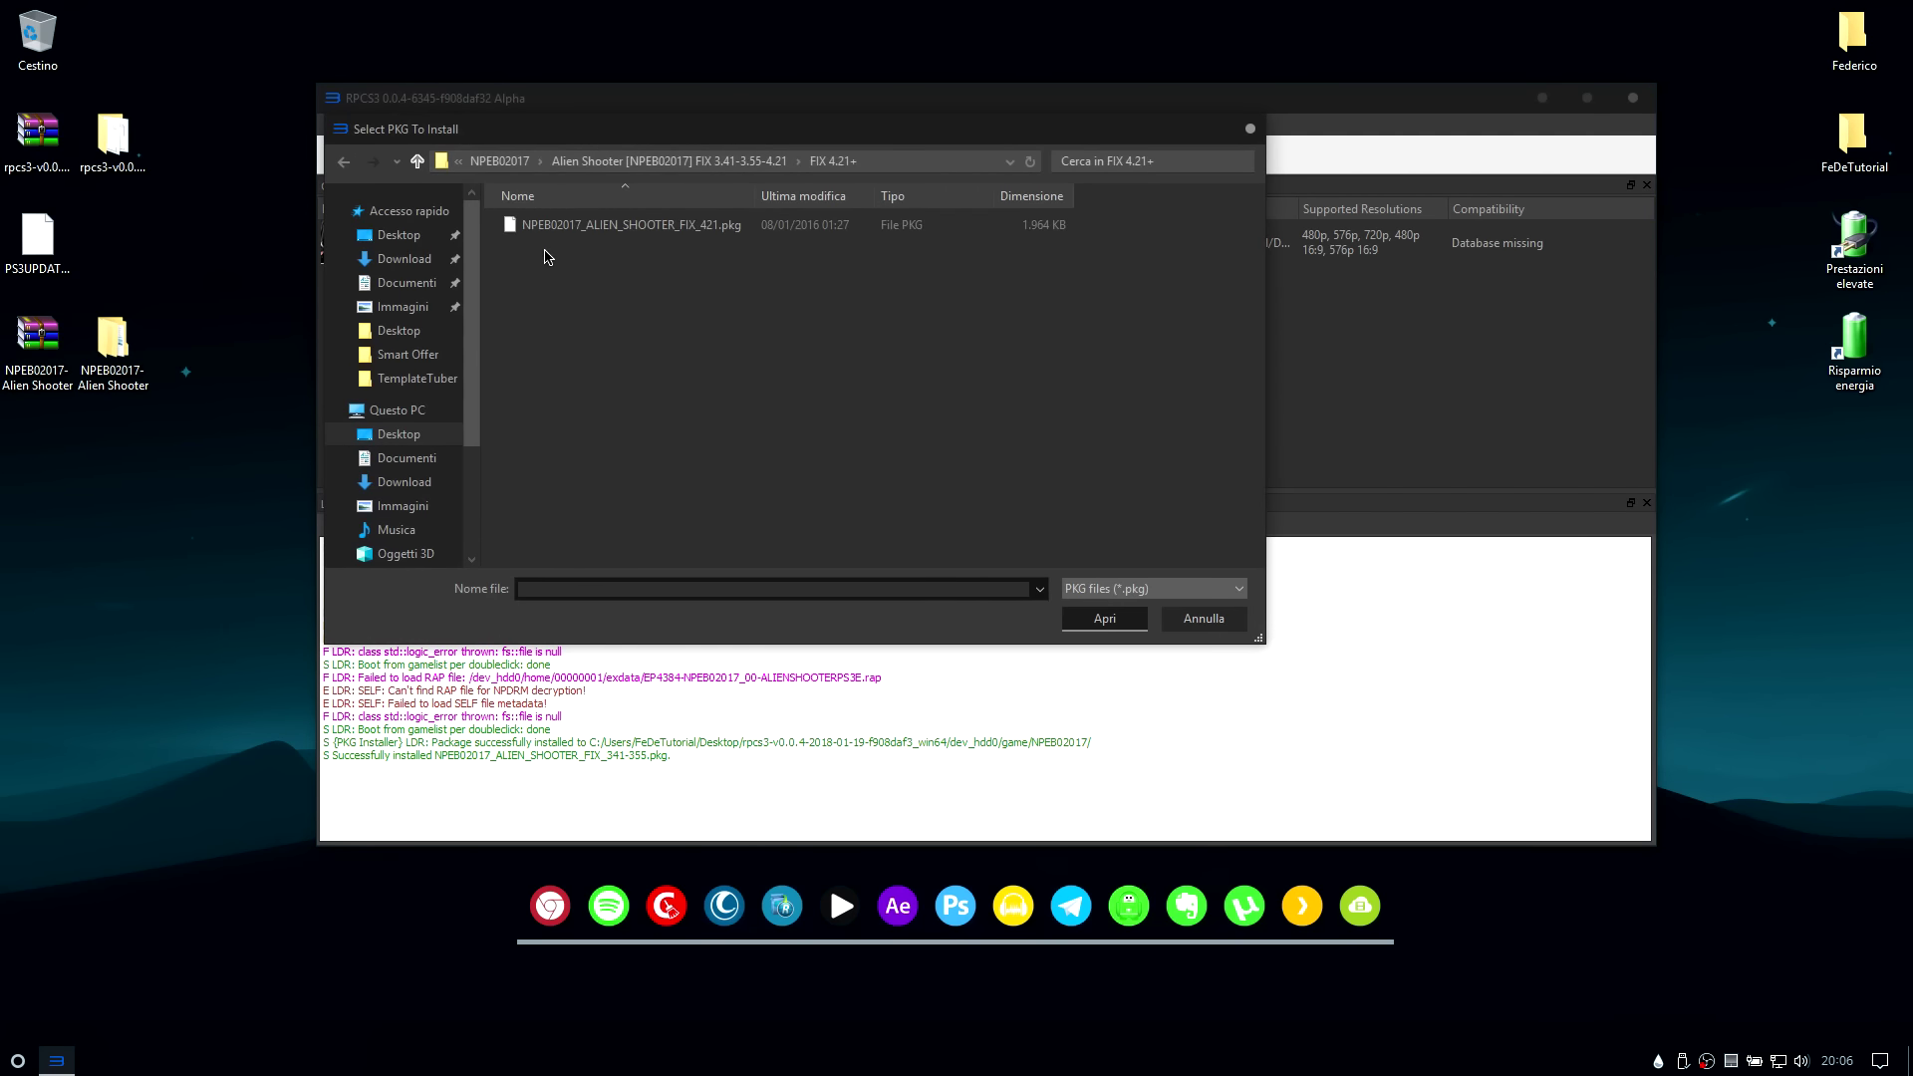
double_click(563, 232)
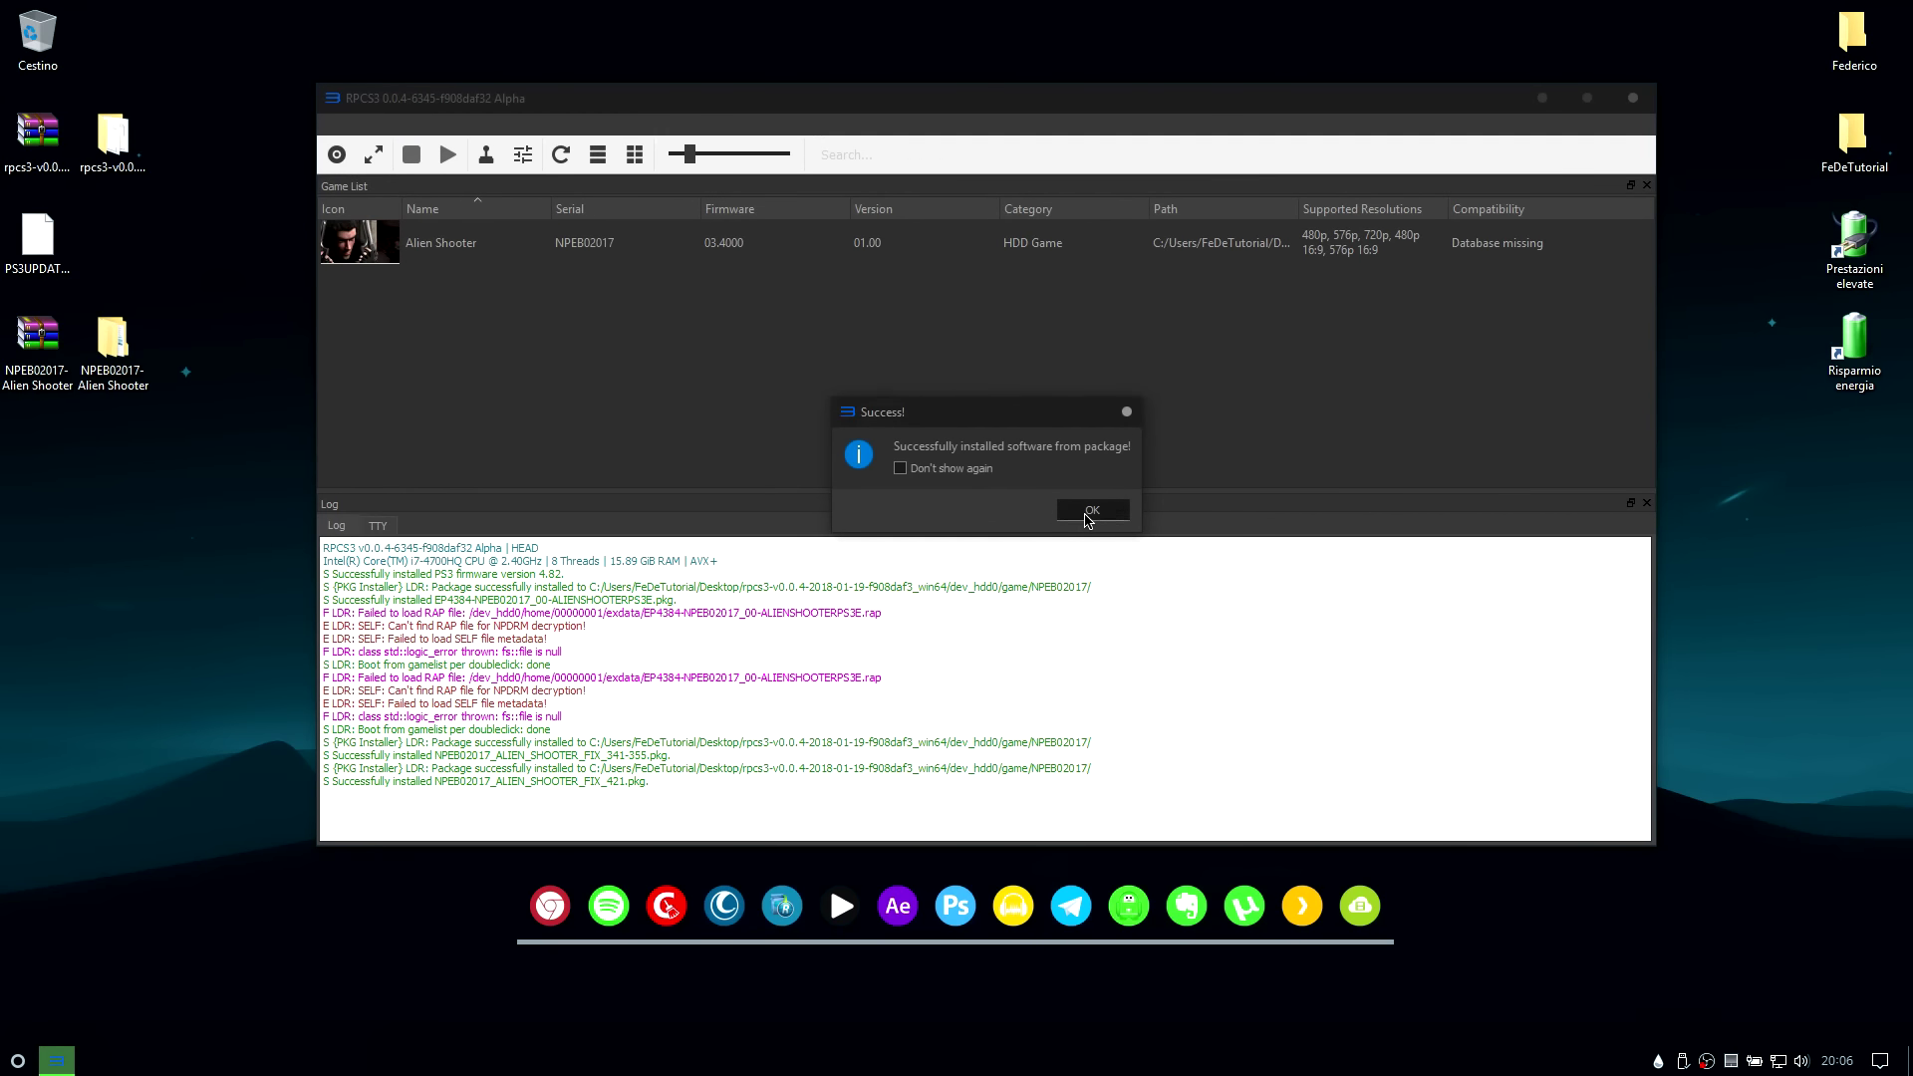
left_click(1086, 518)
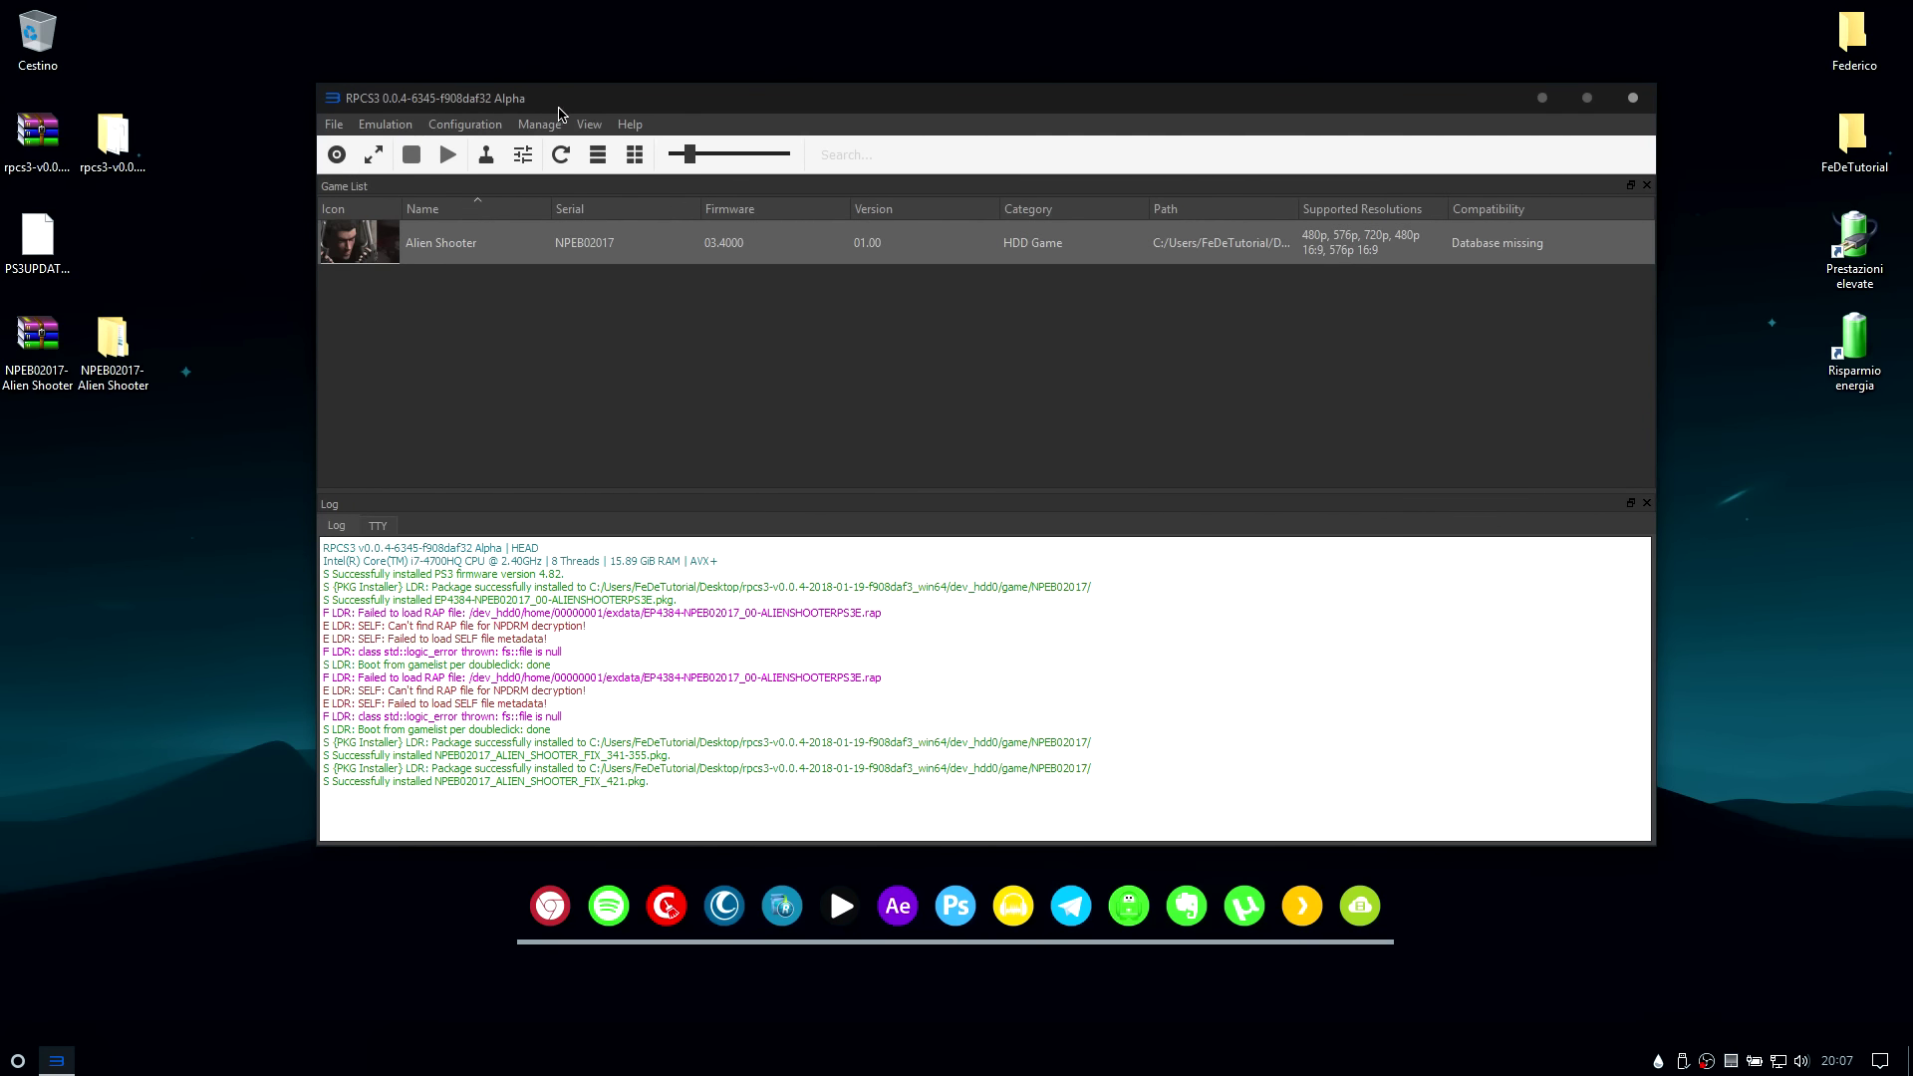
Boot Alien Shooter from the game list to test it, and close the game window
double_click(535, 249)
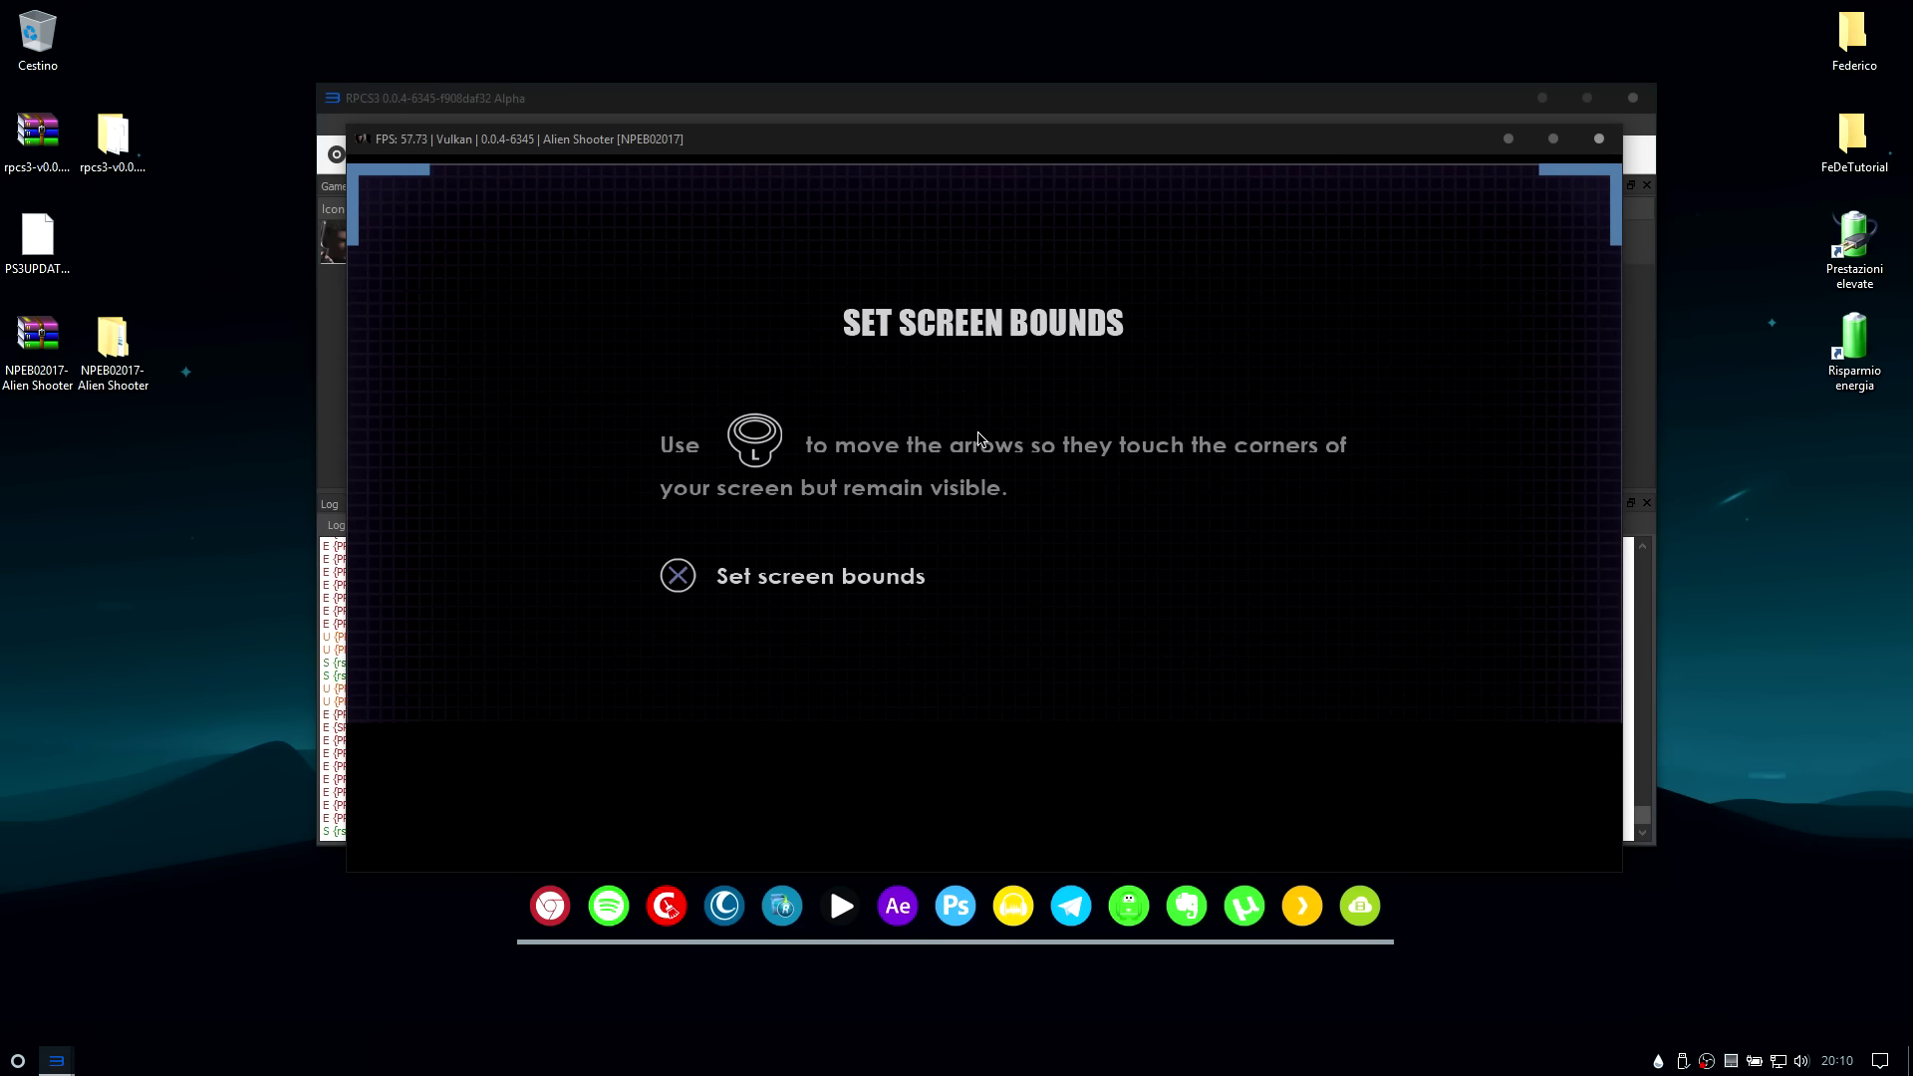
left_click(1599, 139)
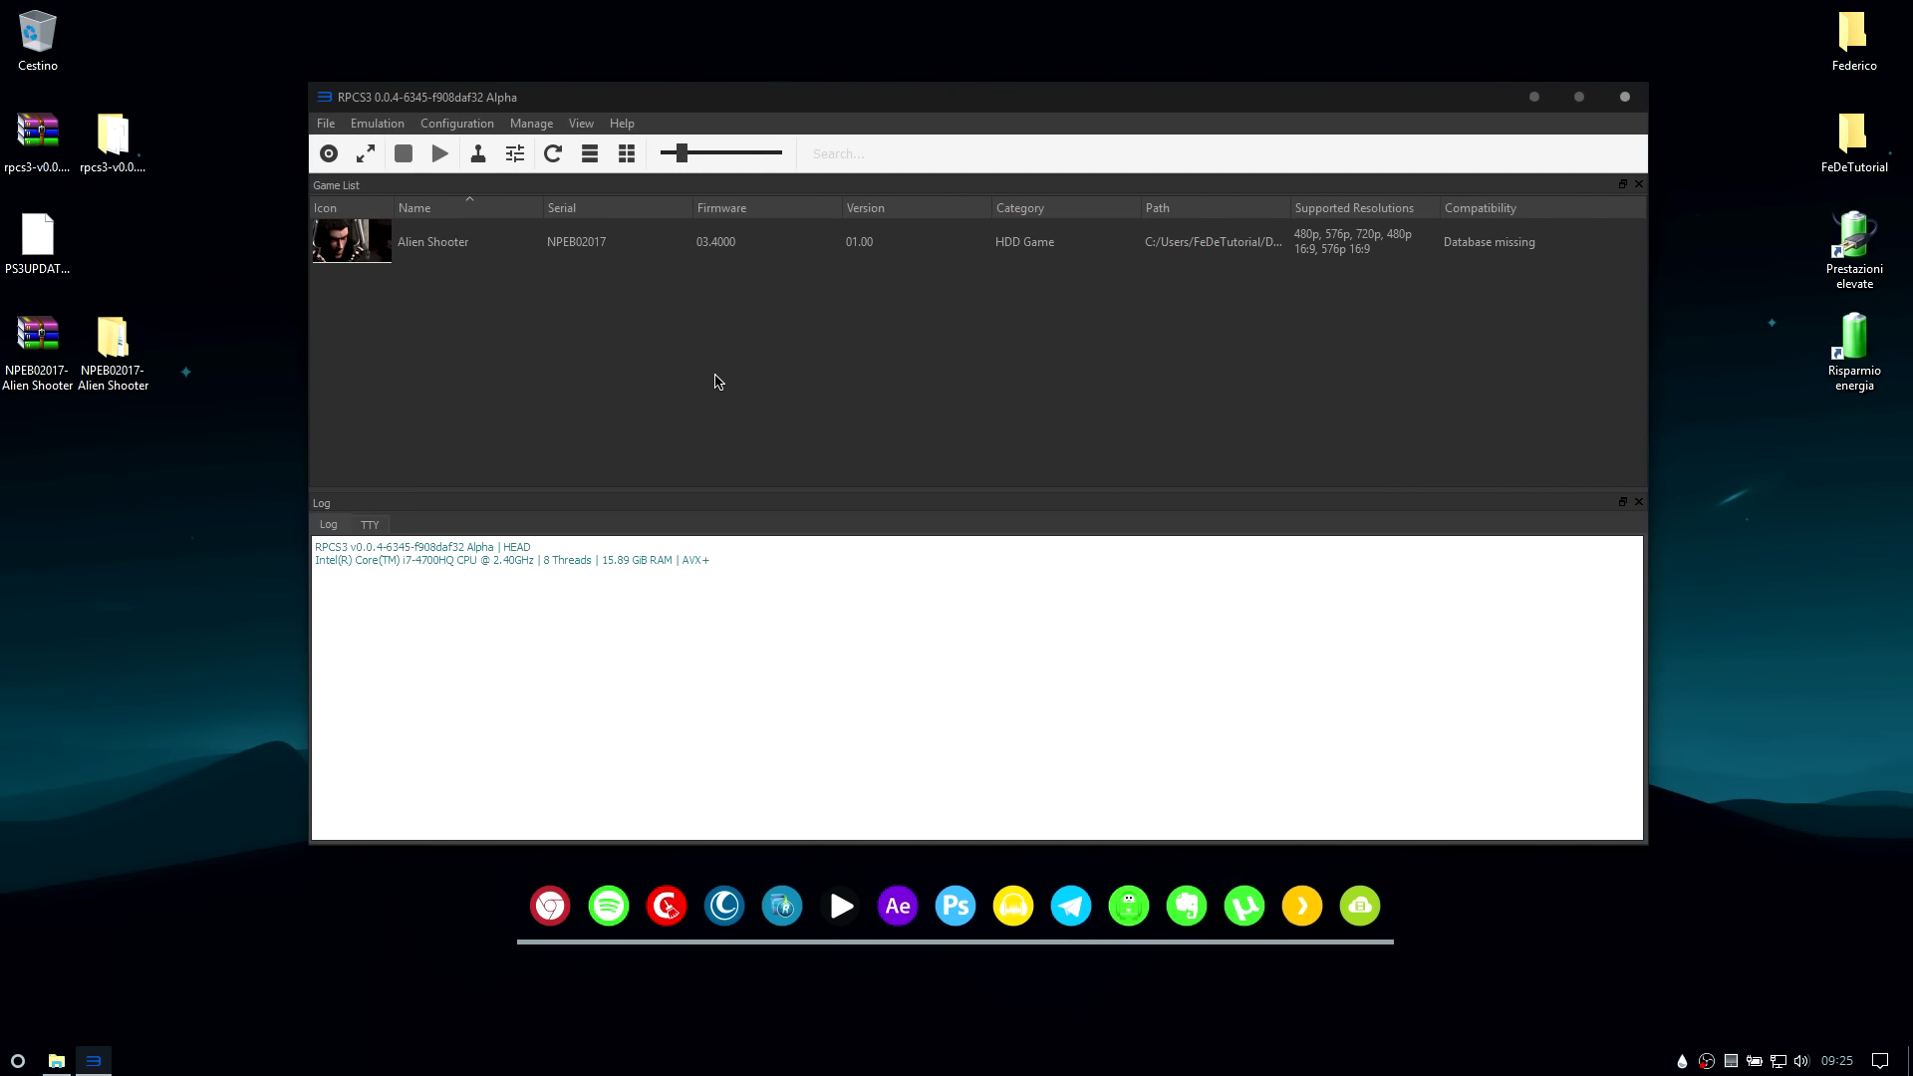
Set Player 1's controller type to XInput in the gamepad settings
left_click(456, 122)
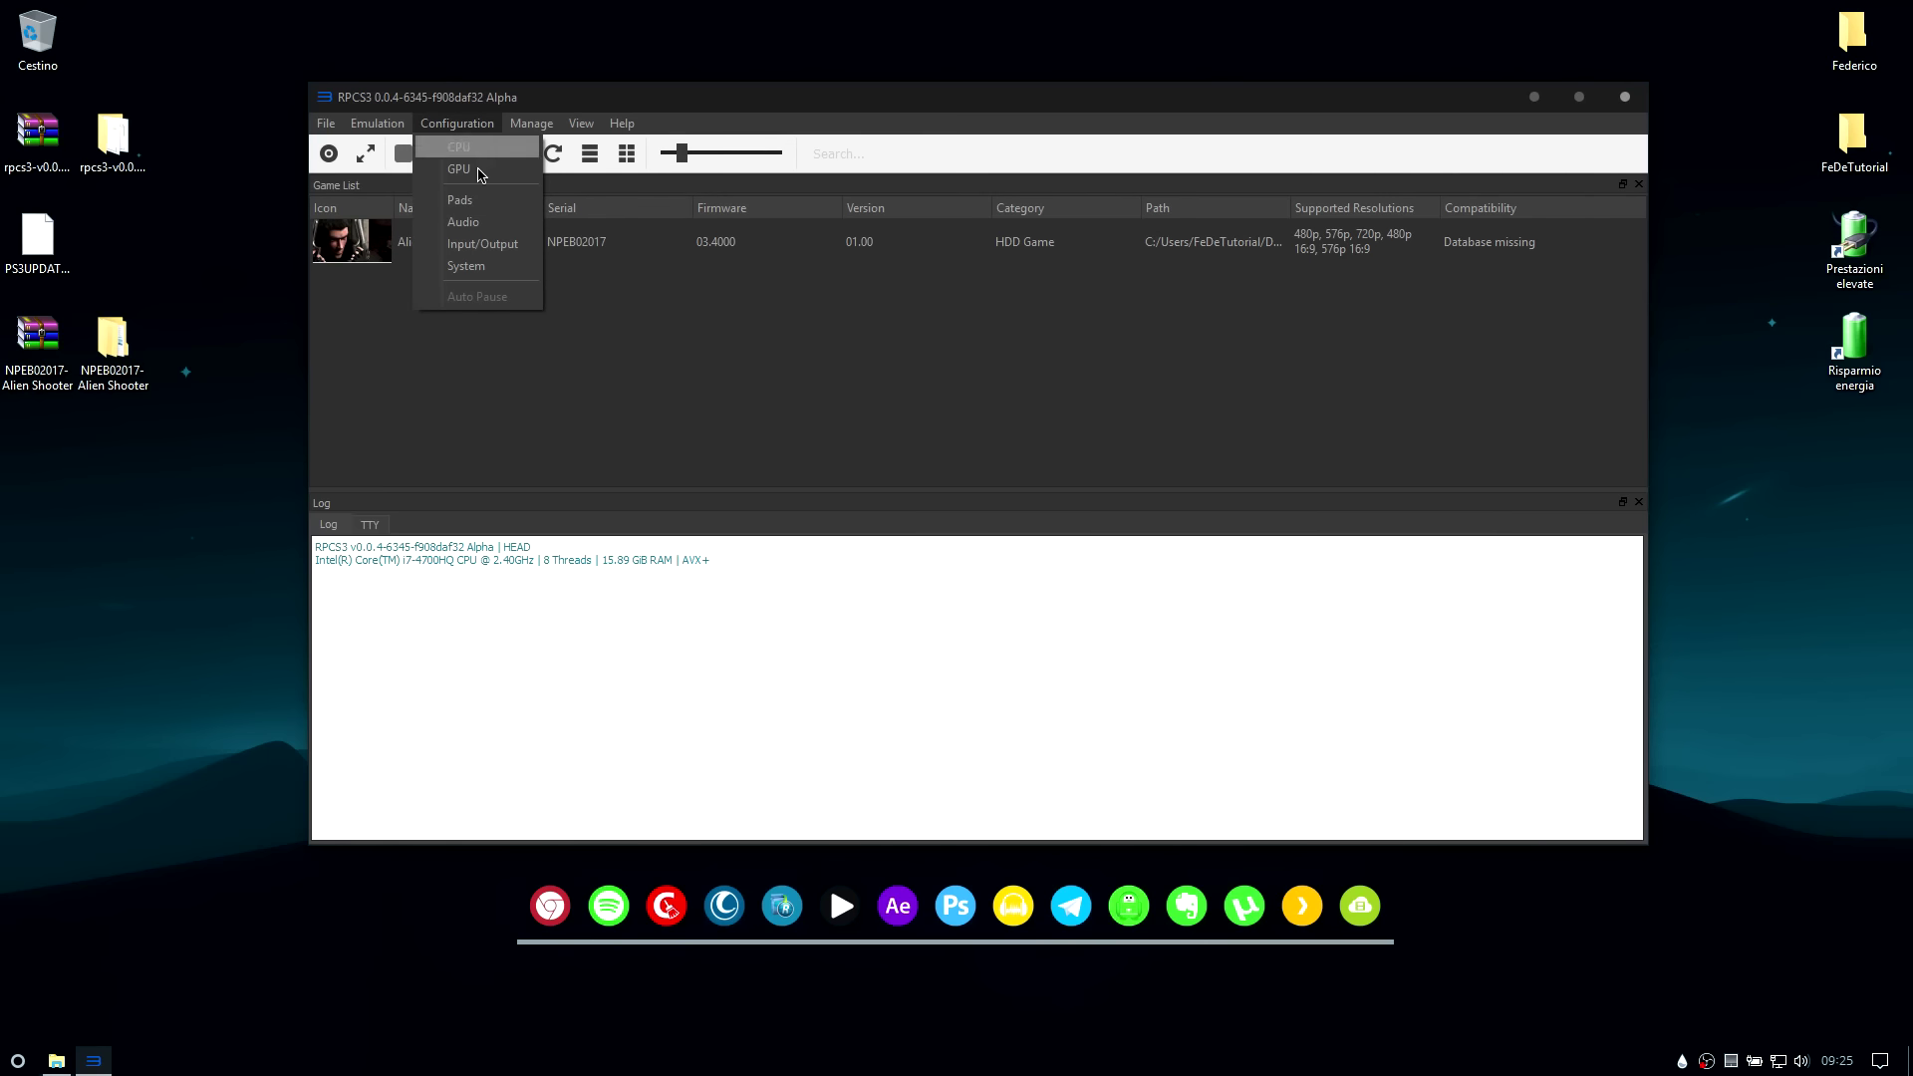
left_click(476, 201)
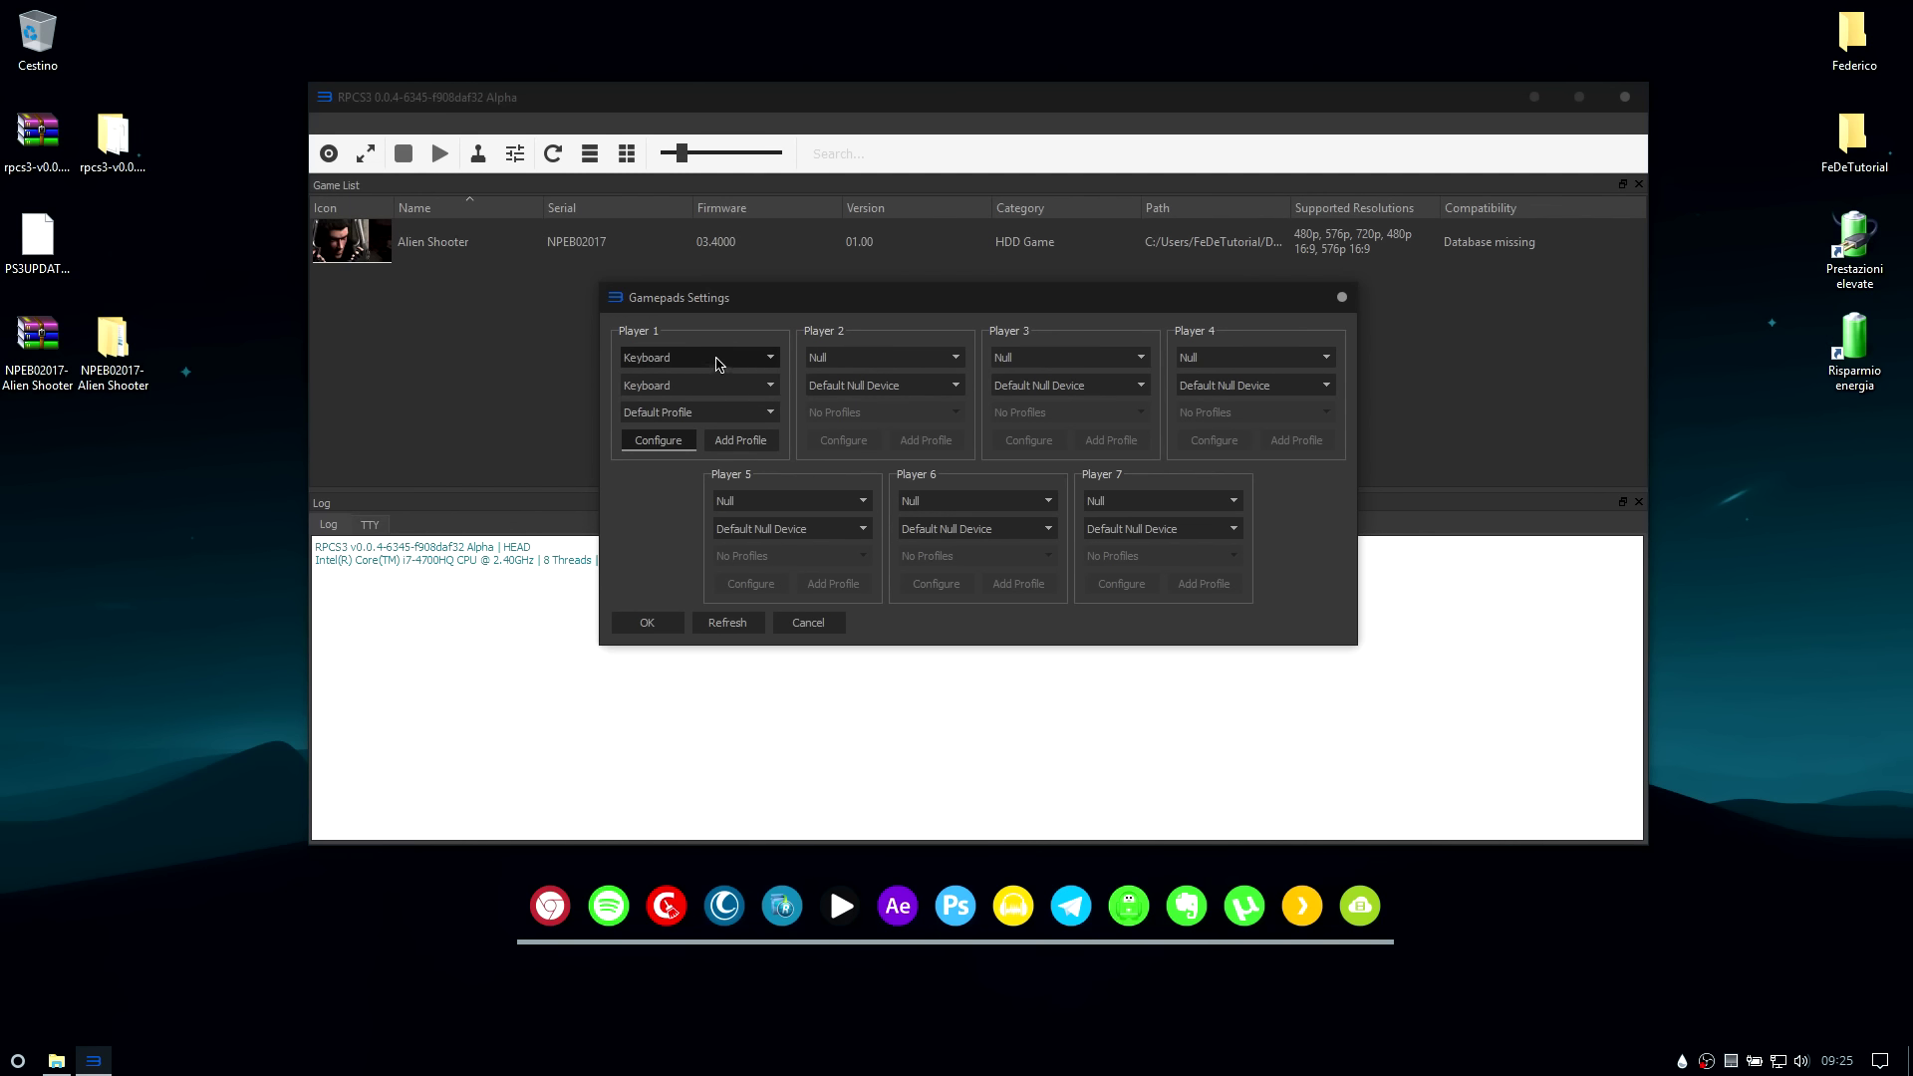
left_click(759, 358)
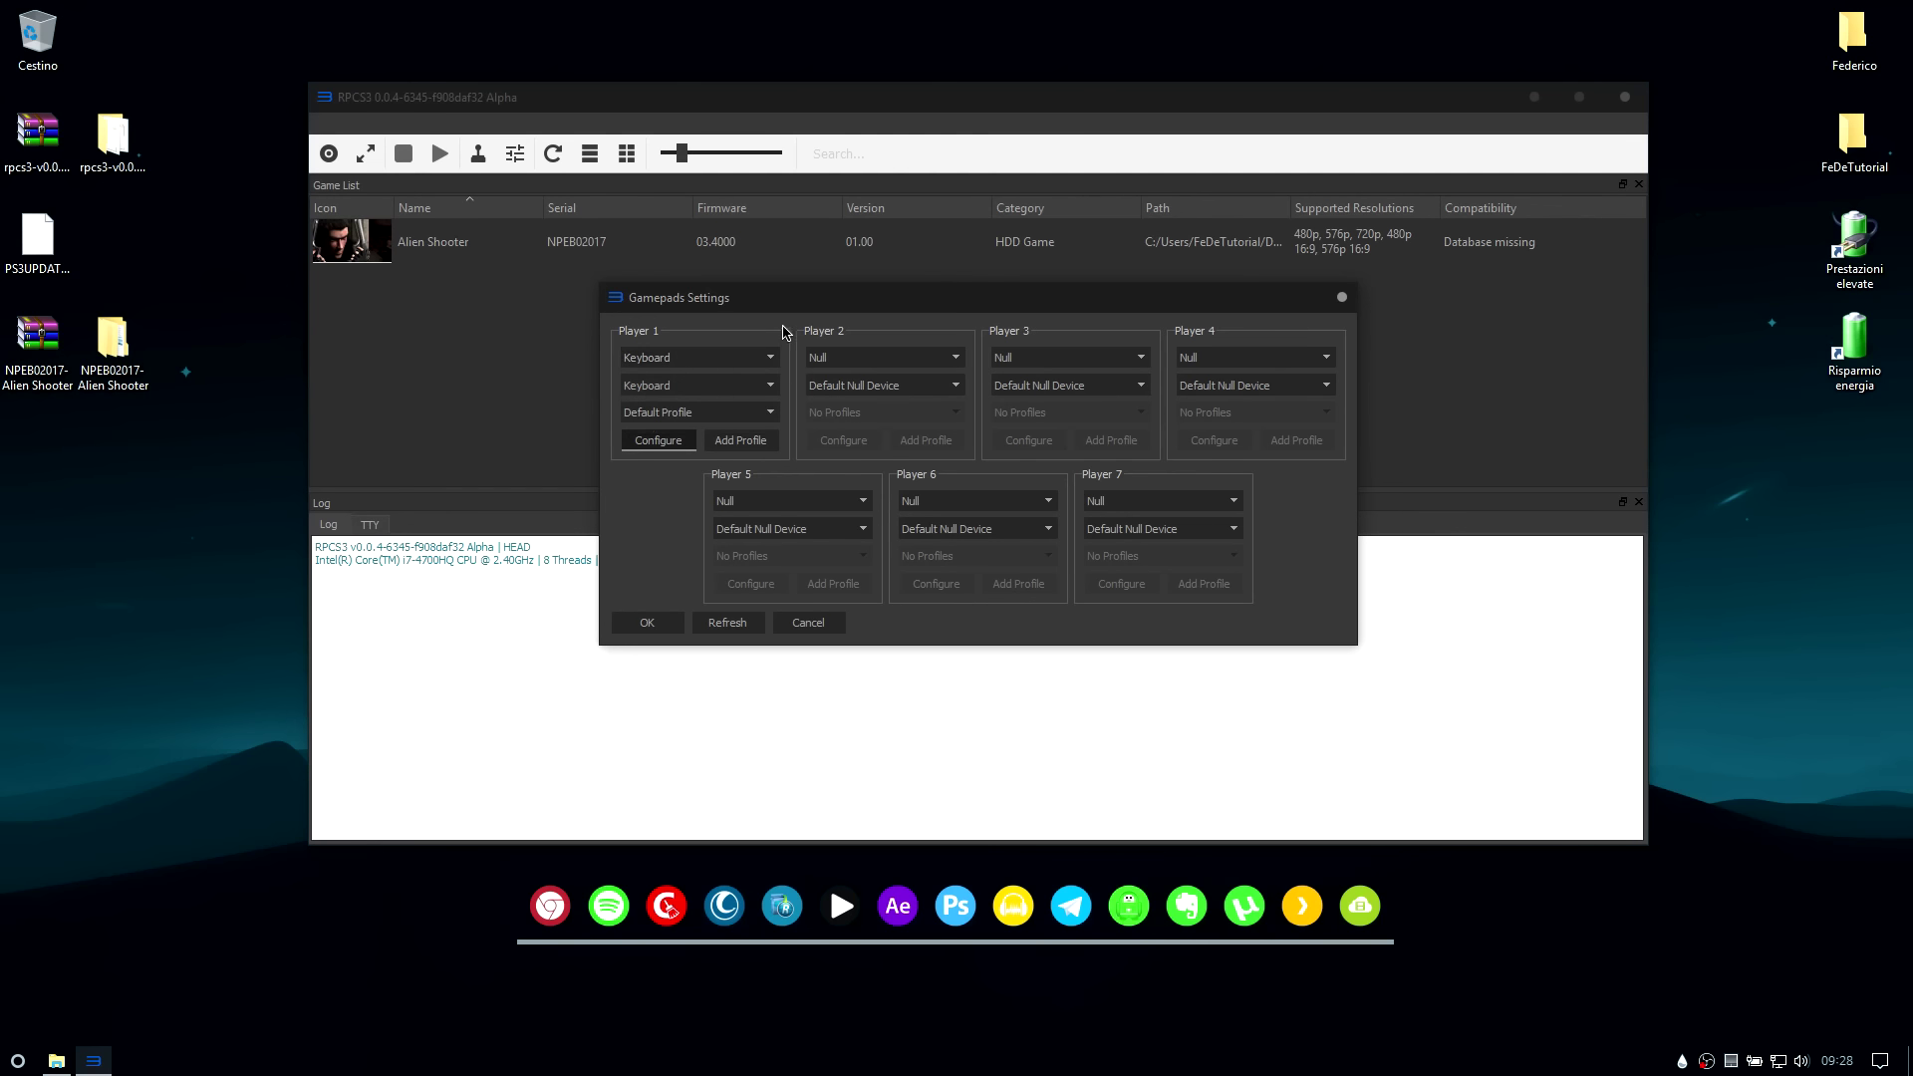
mouse_move(740, 366)
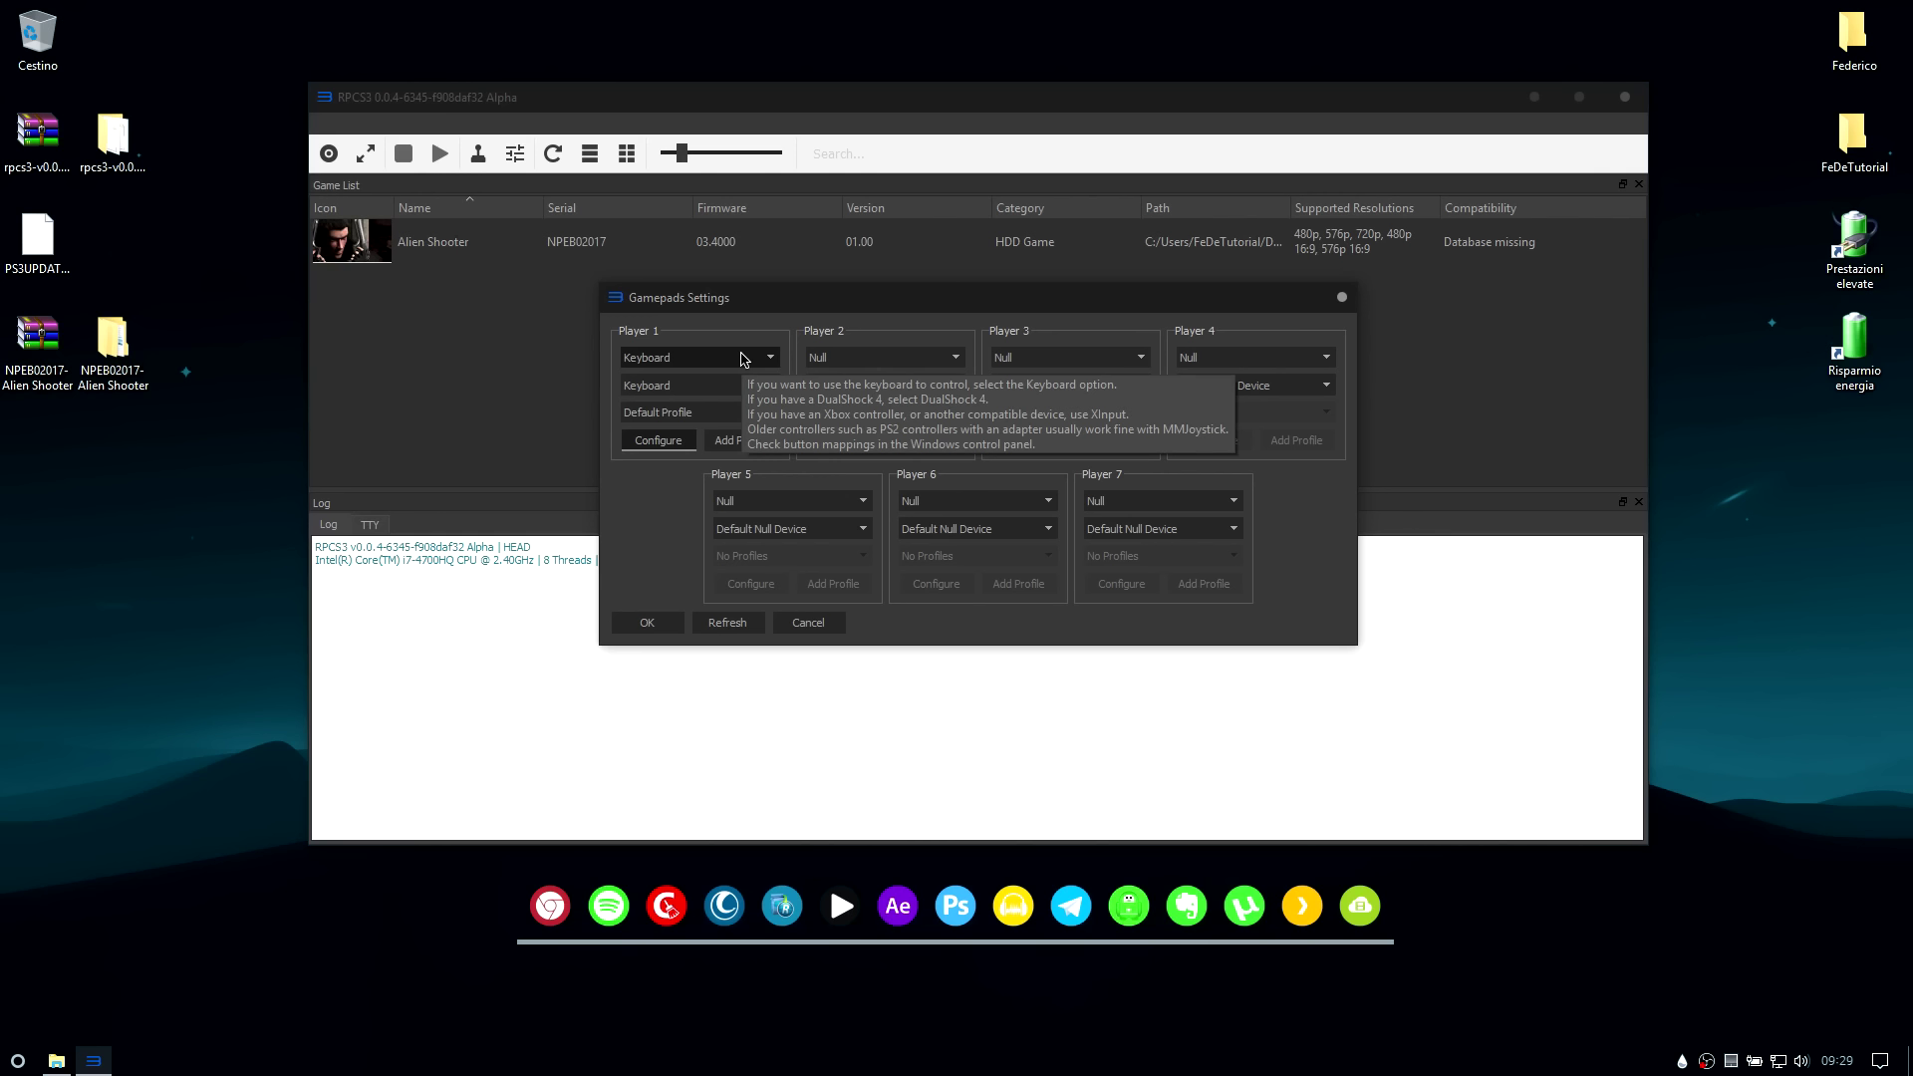
left_click(741, 361)
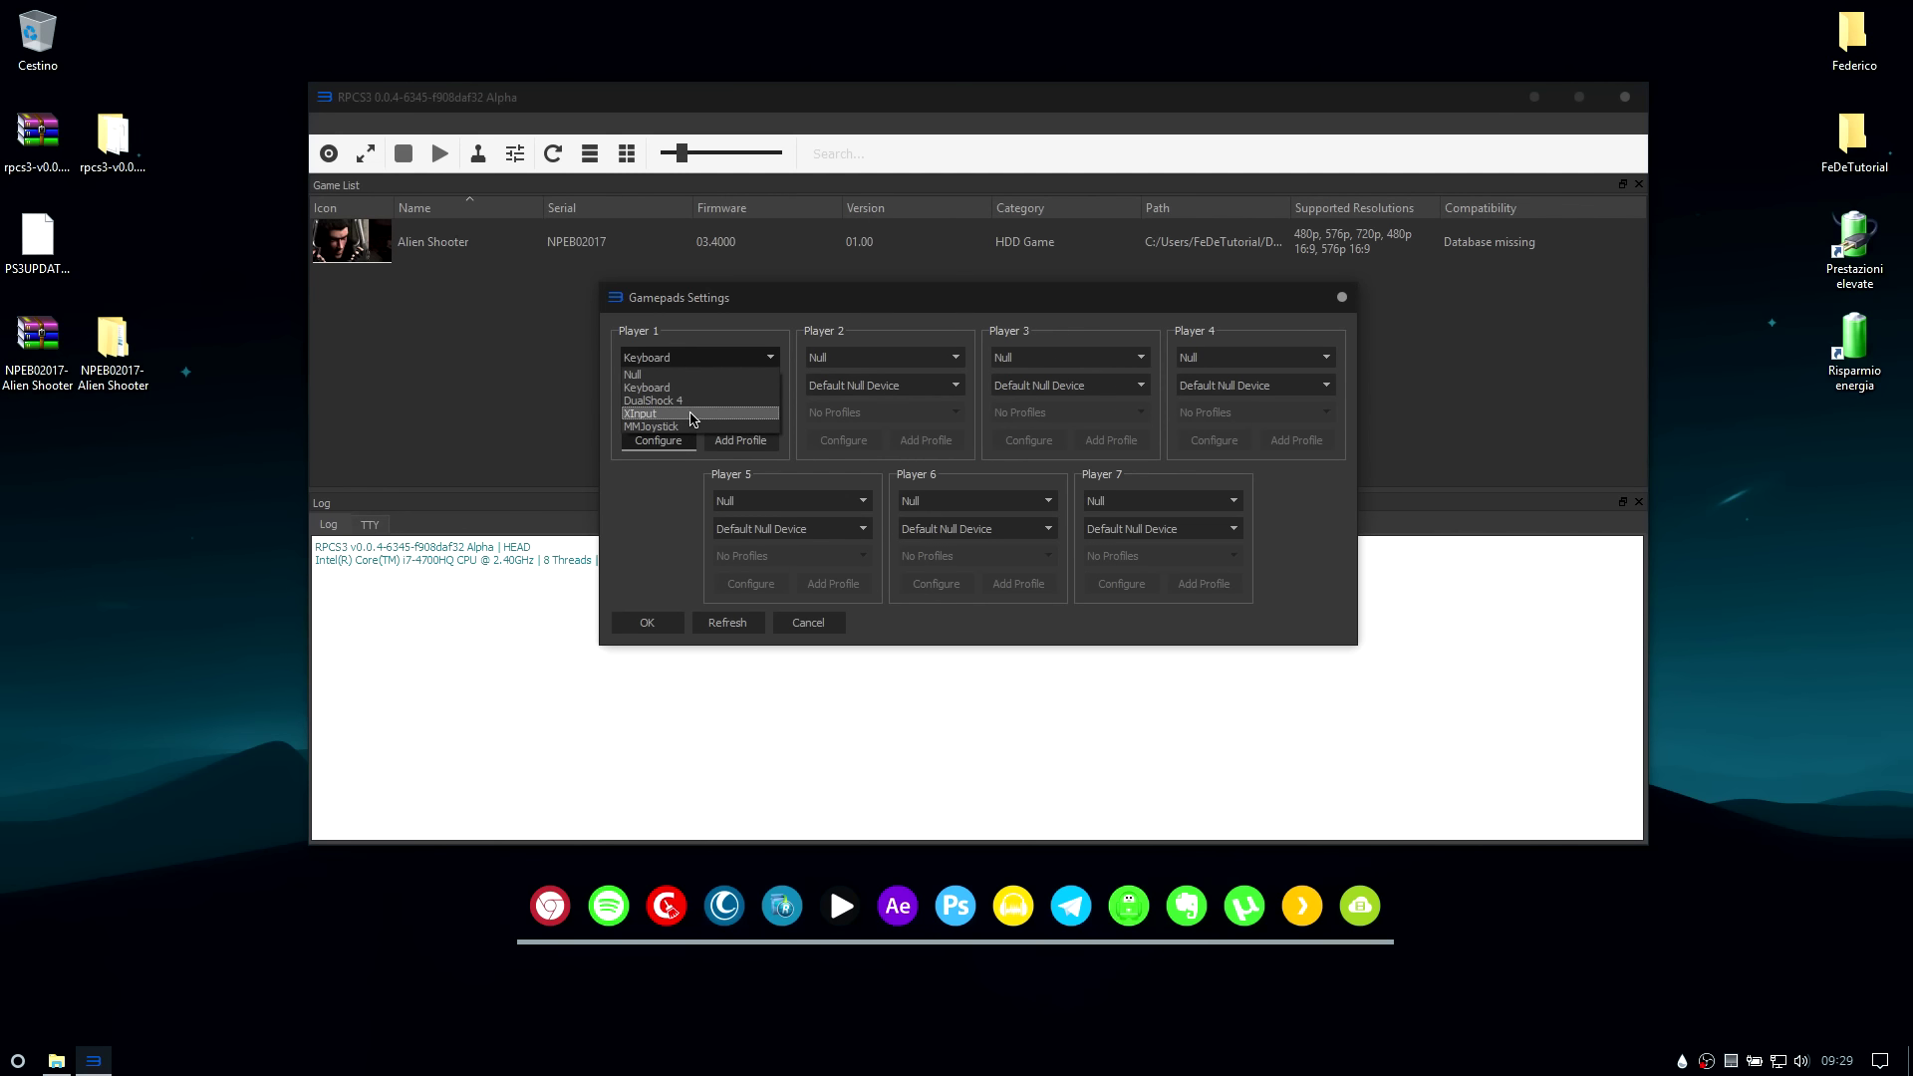
left_click(695, 418)
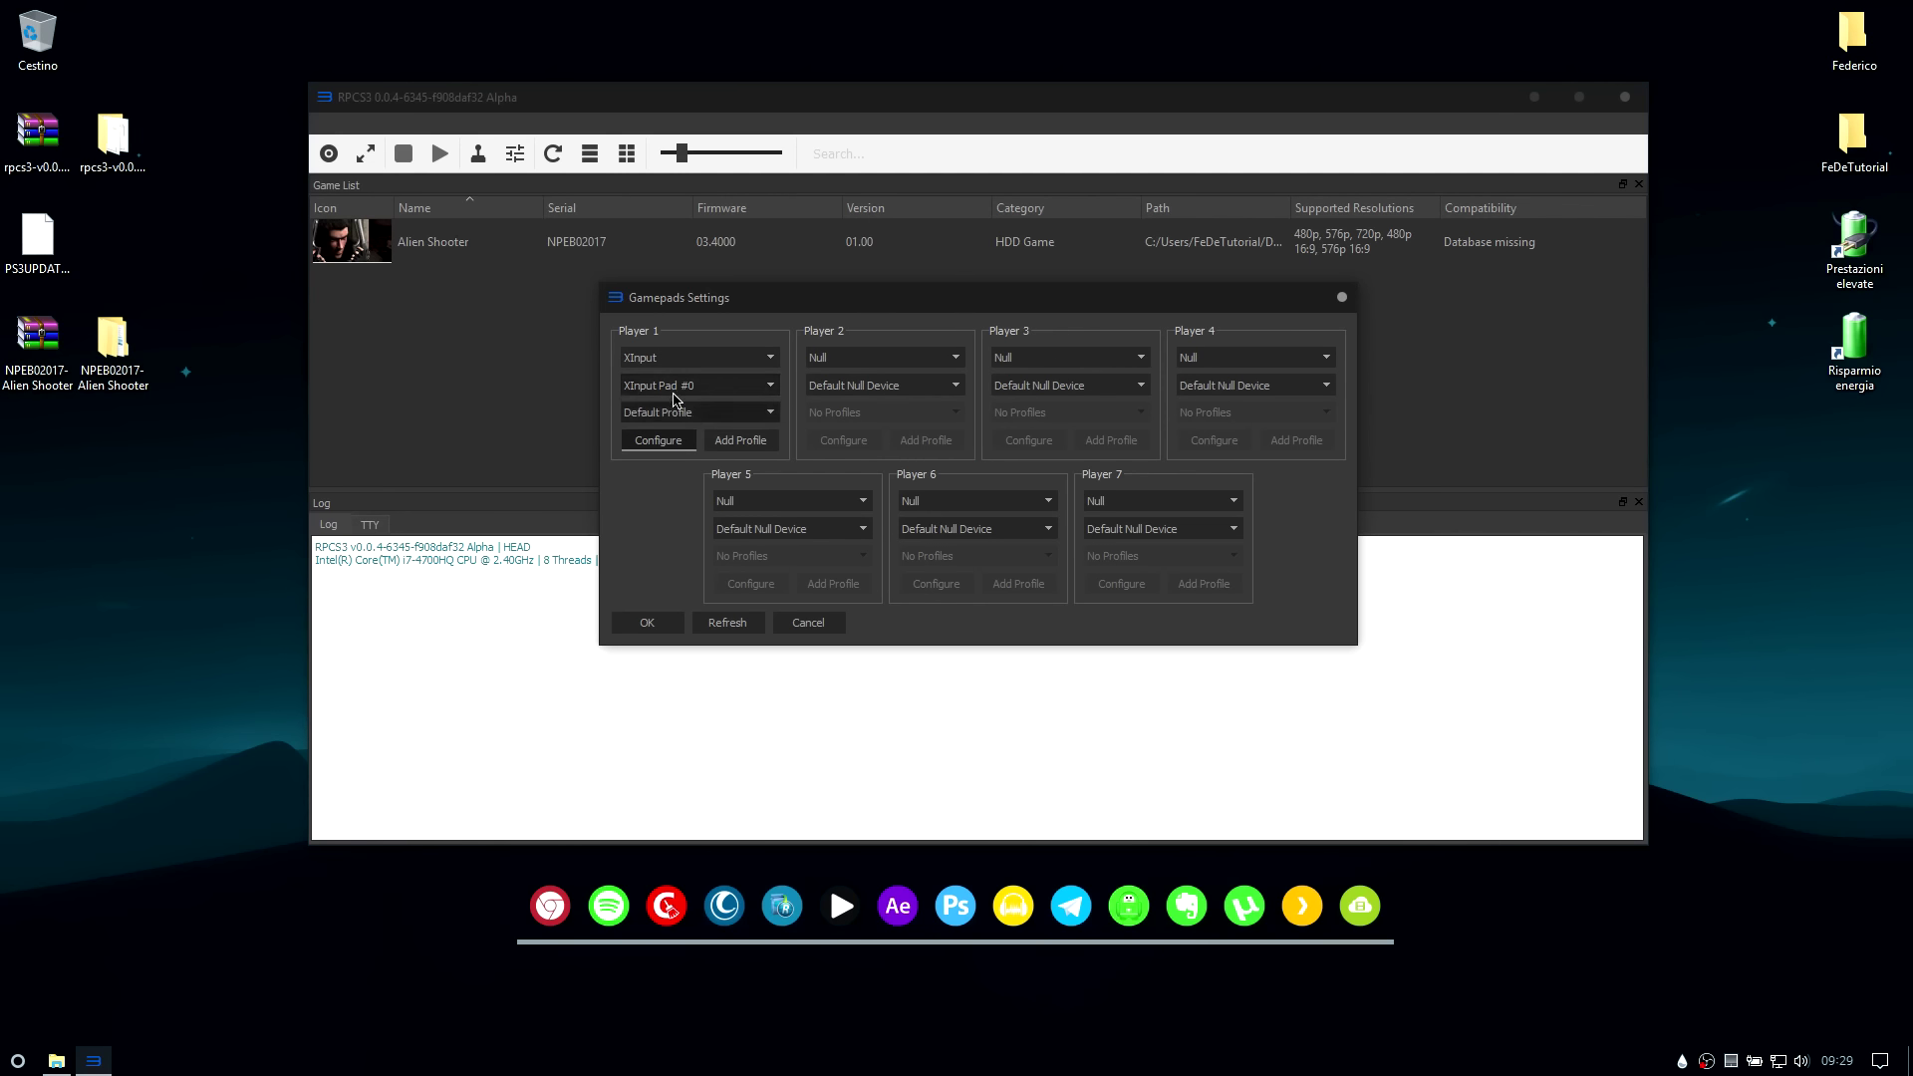
Review the XInput button mapping for Player 1's pad and save the configuration
left_click(657, 442)
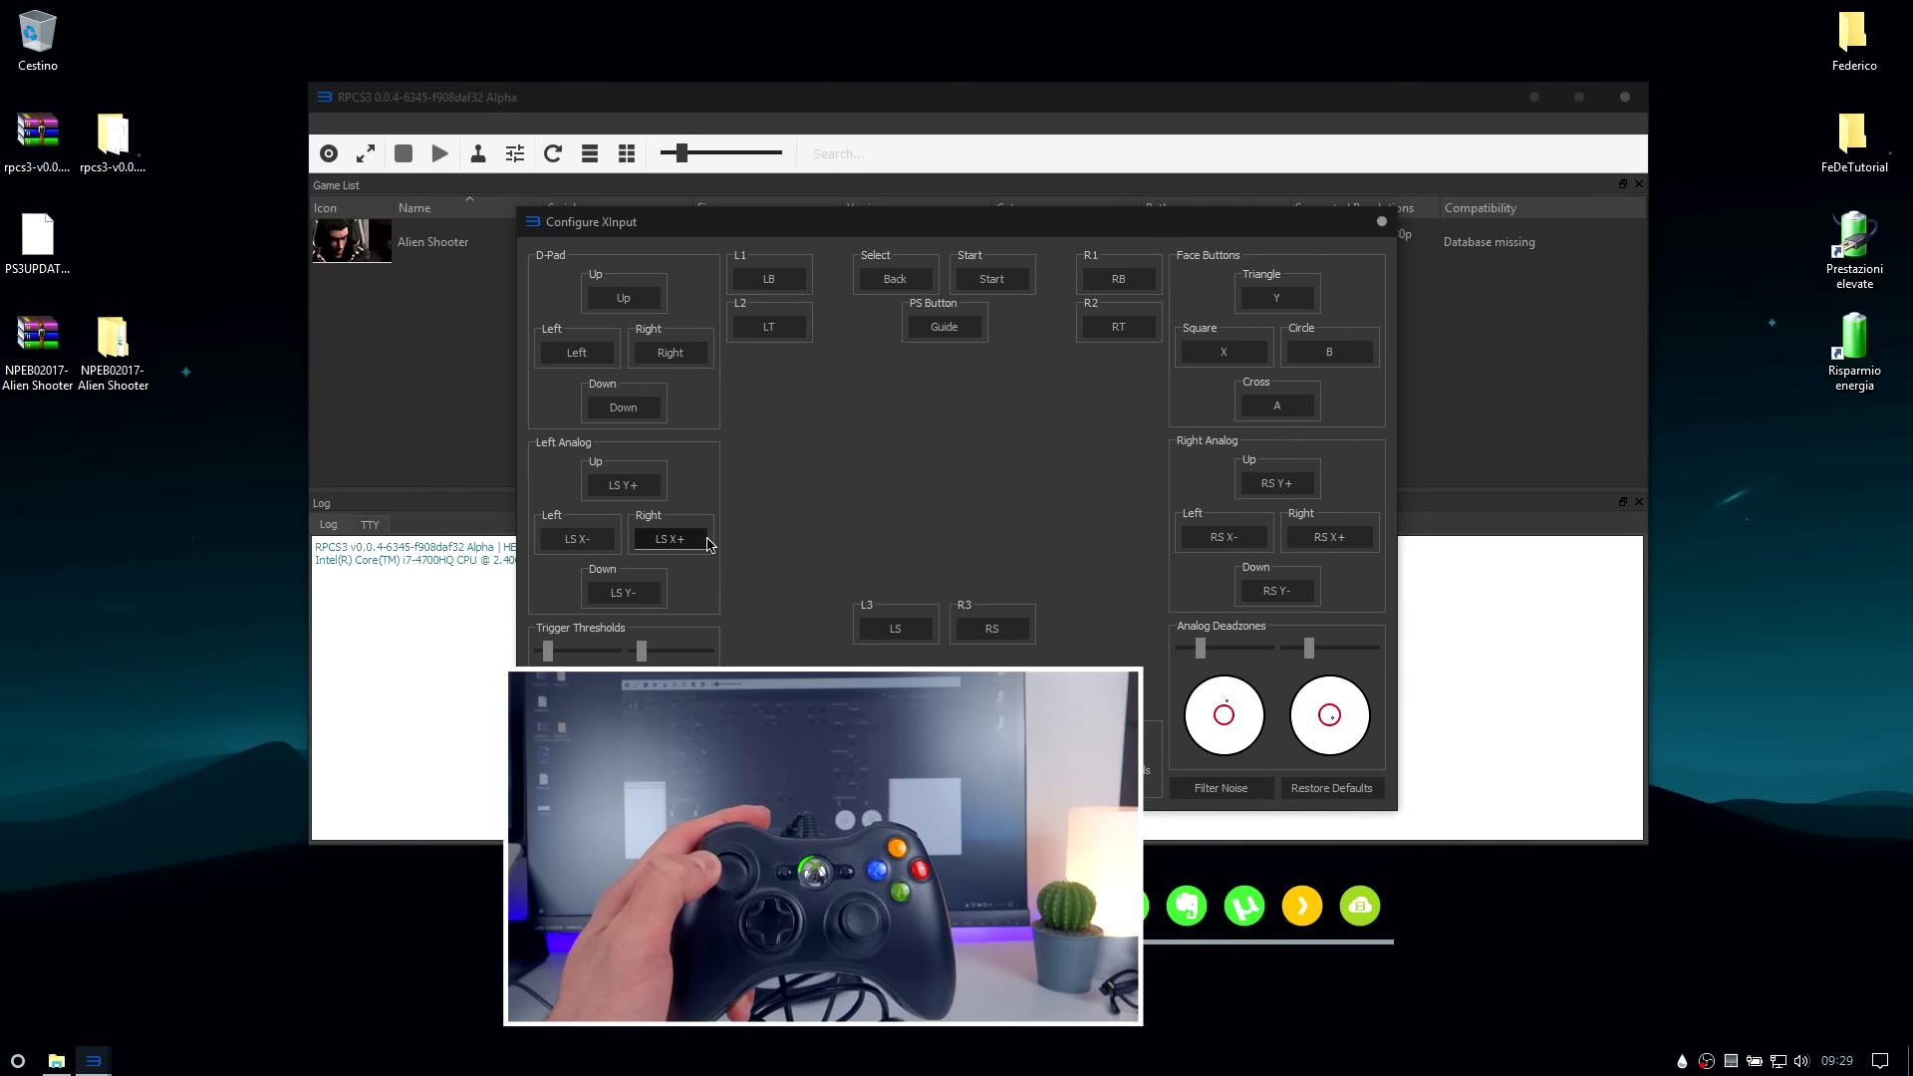
left_click(792, 282)
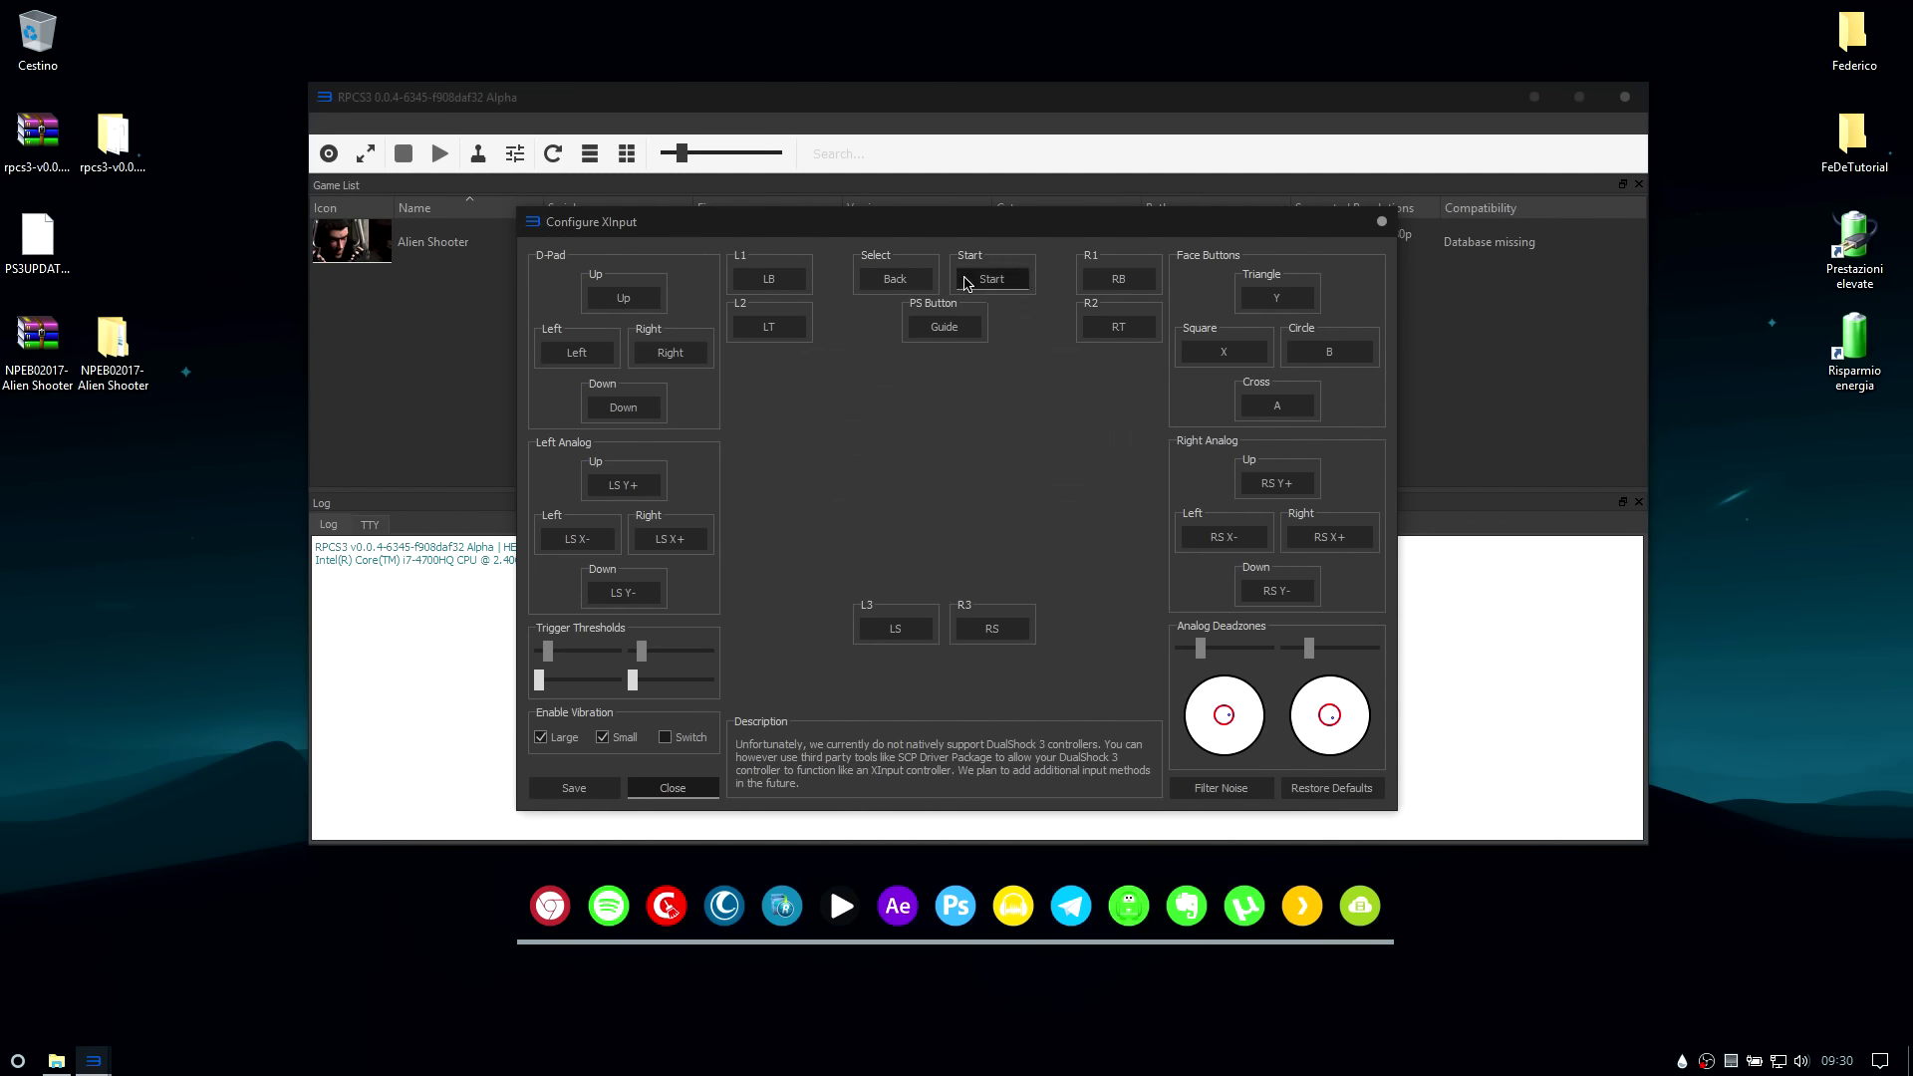
left_click(561, 789)
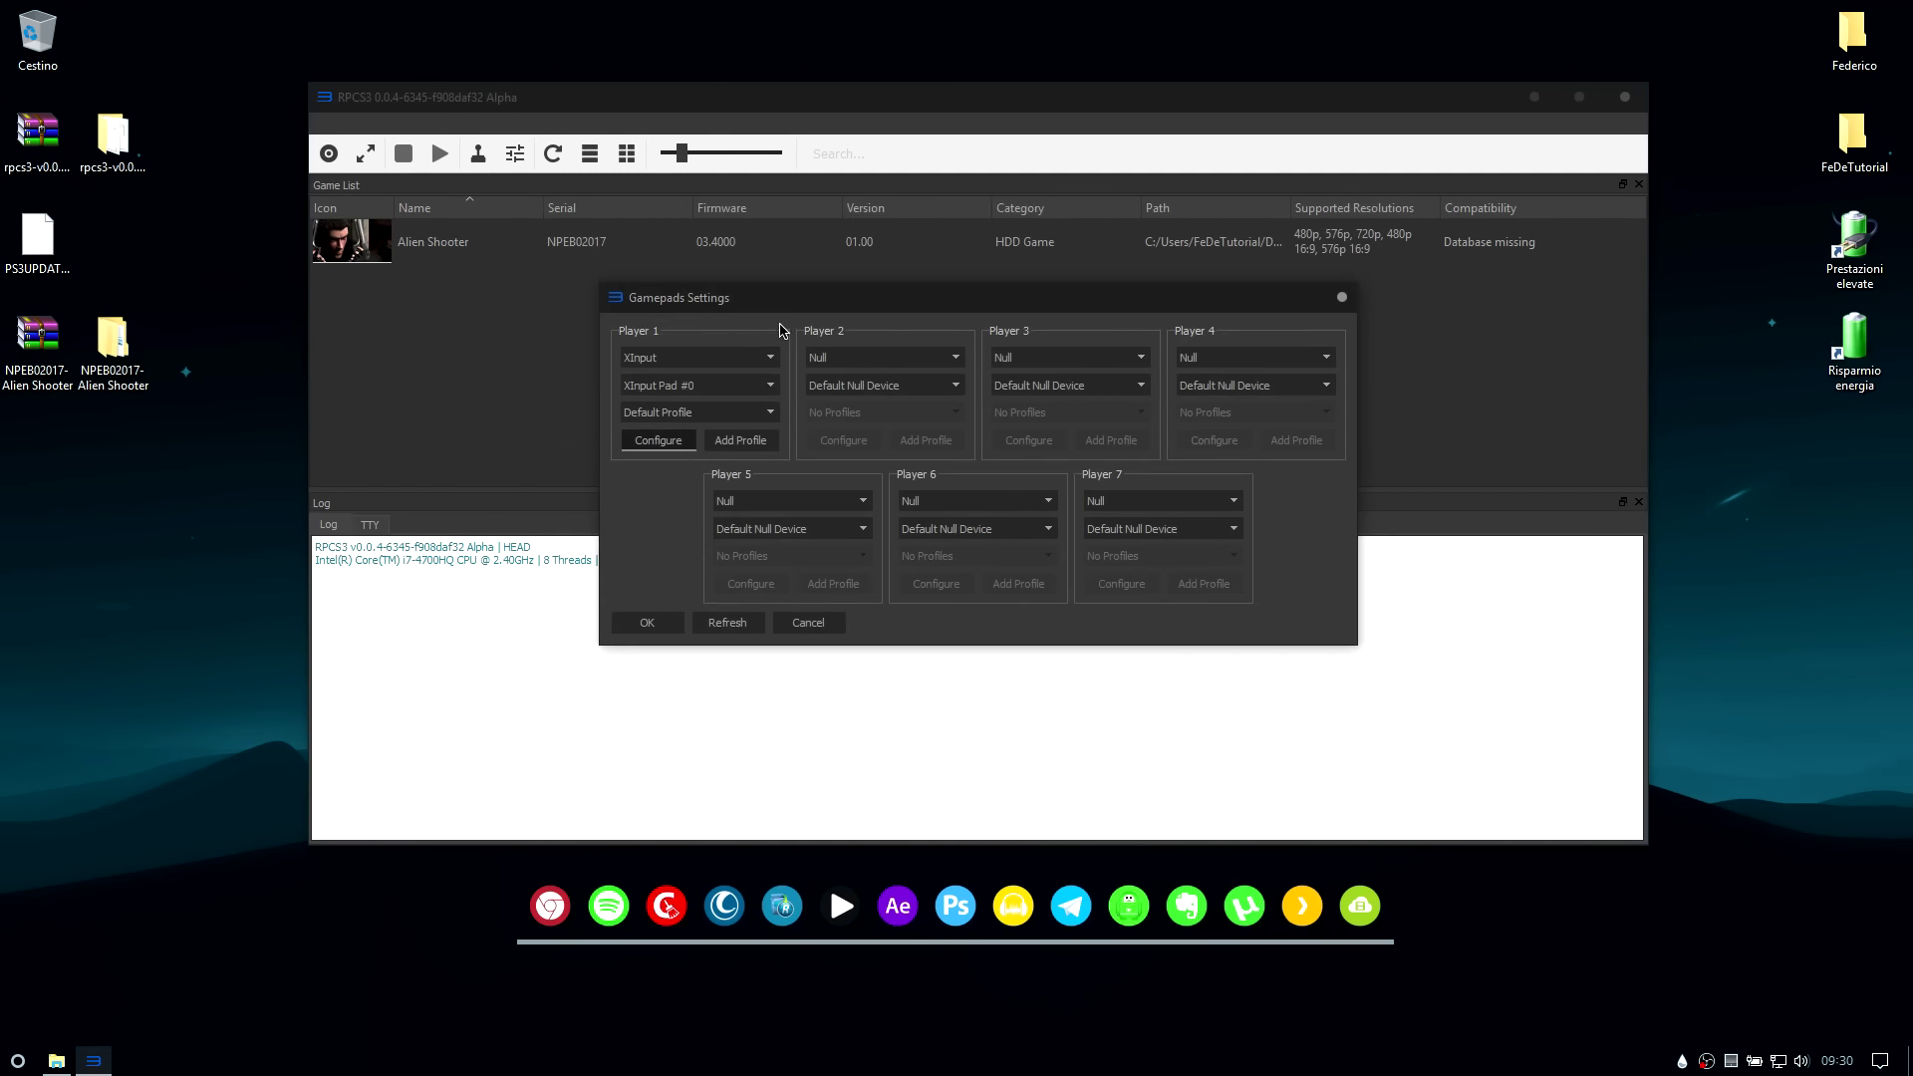
Check Player 1's available controller types, keep XInput selected, and accept the gamepad settings
left_click(742, 358)
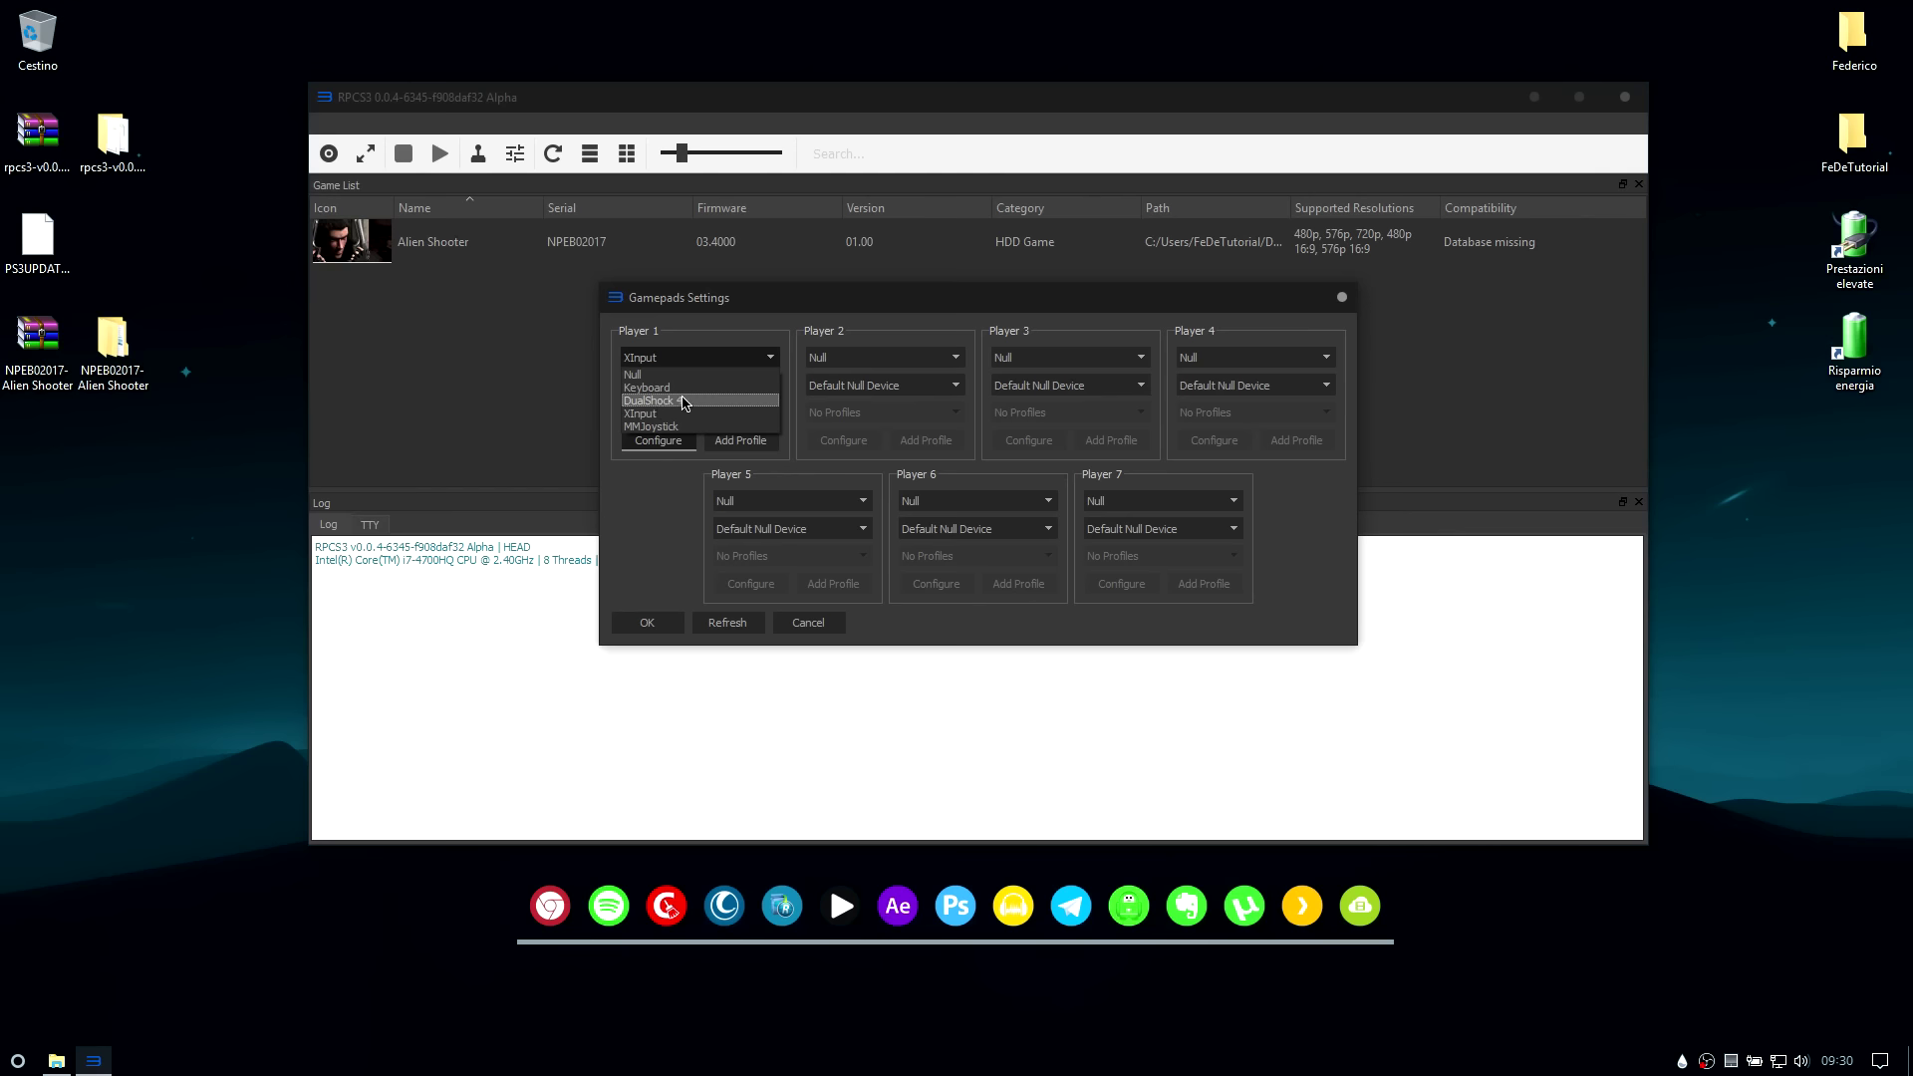
left_click(693, 361)
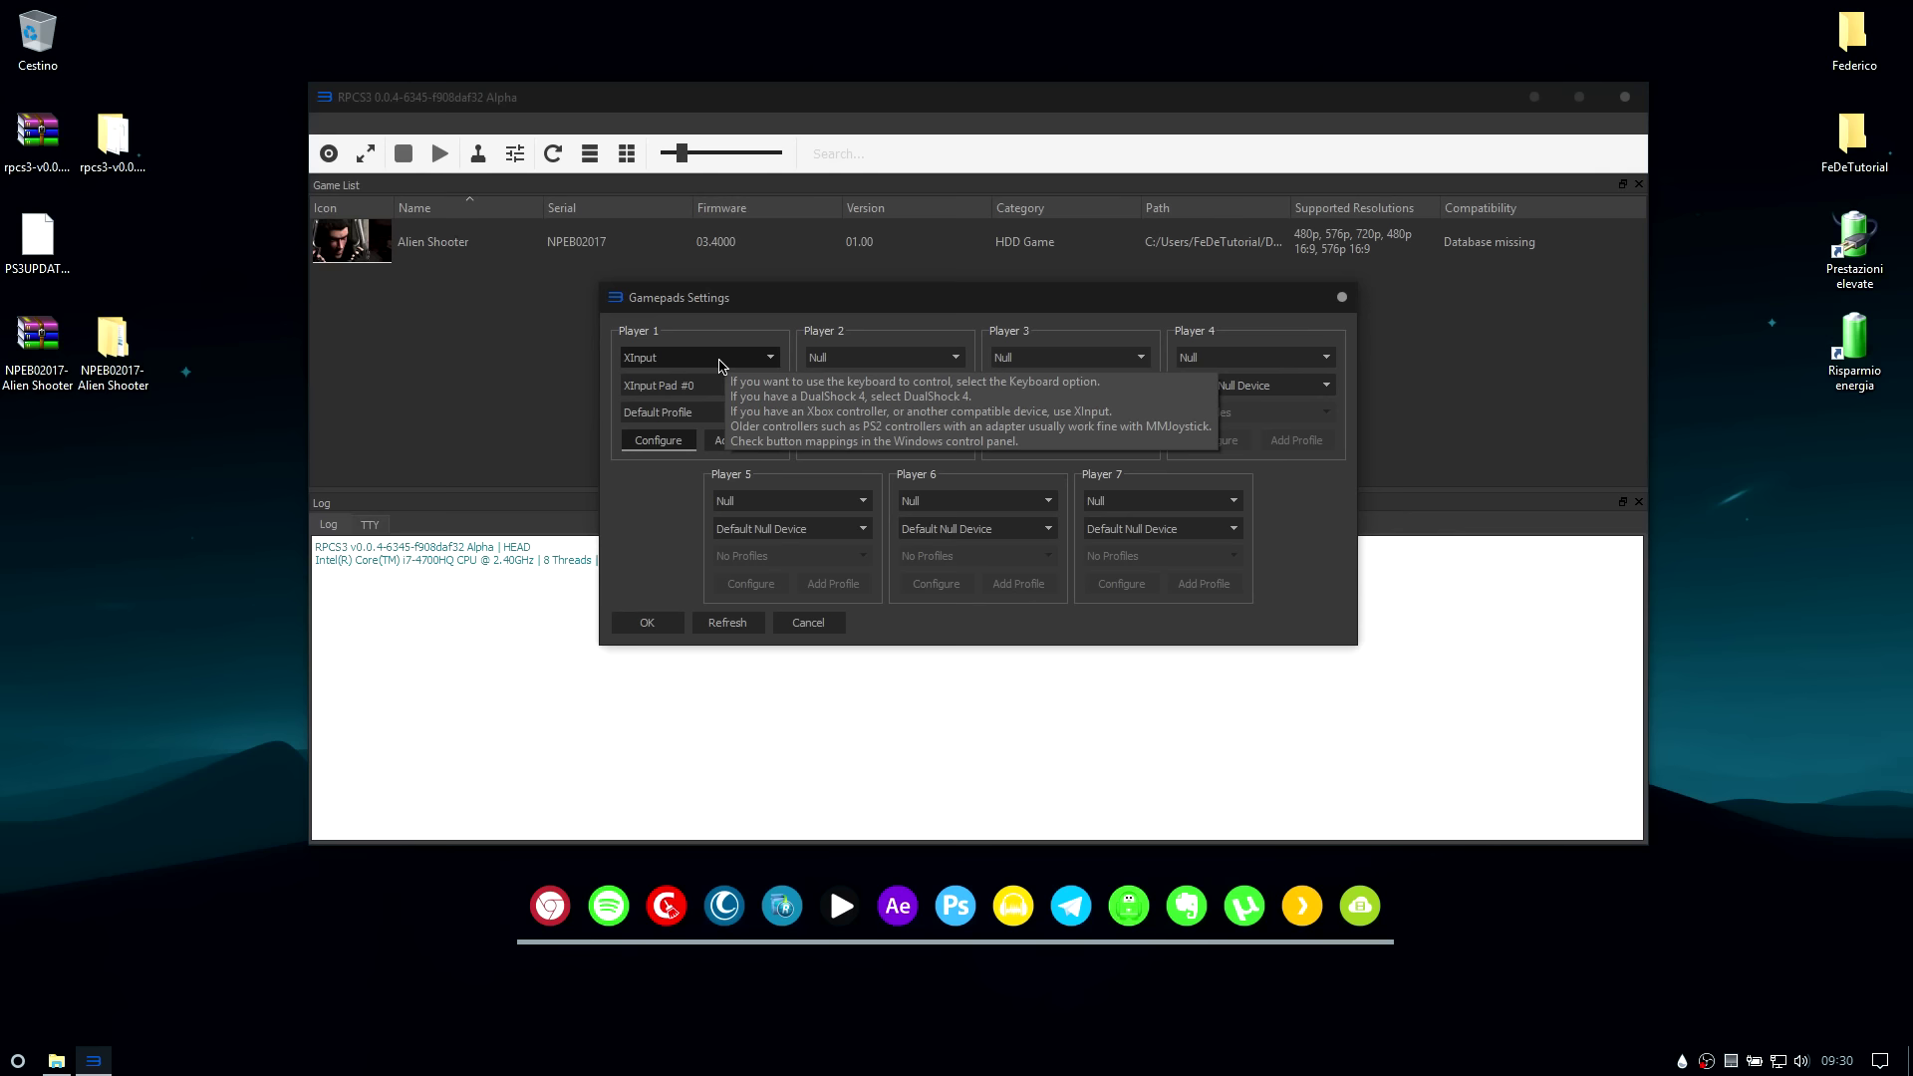
left_click(726, 364)
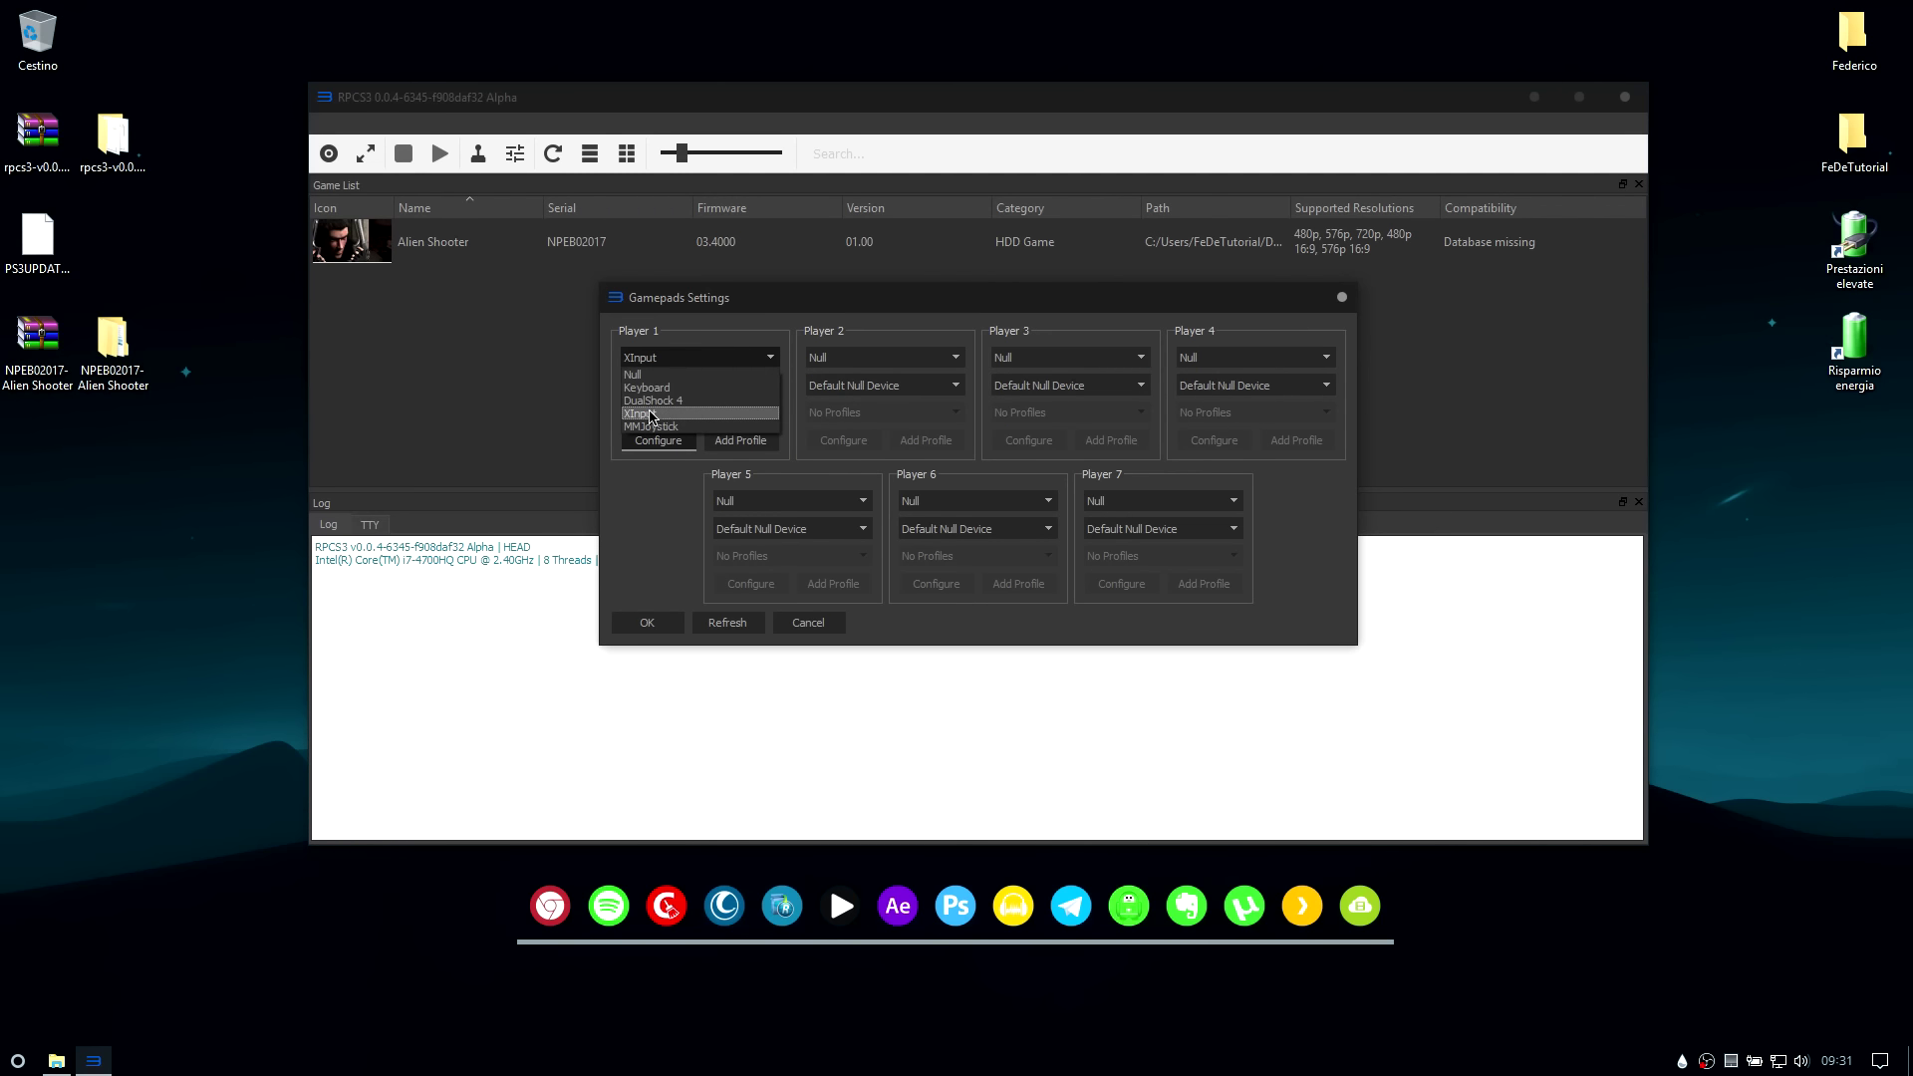
left_click(653, 417)
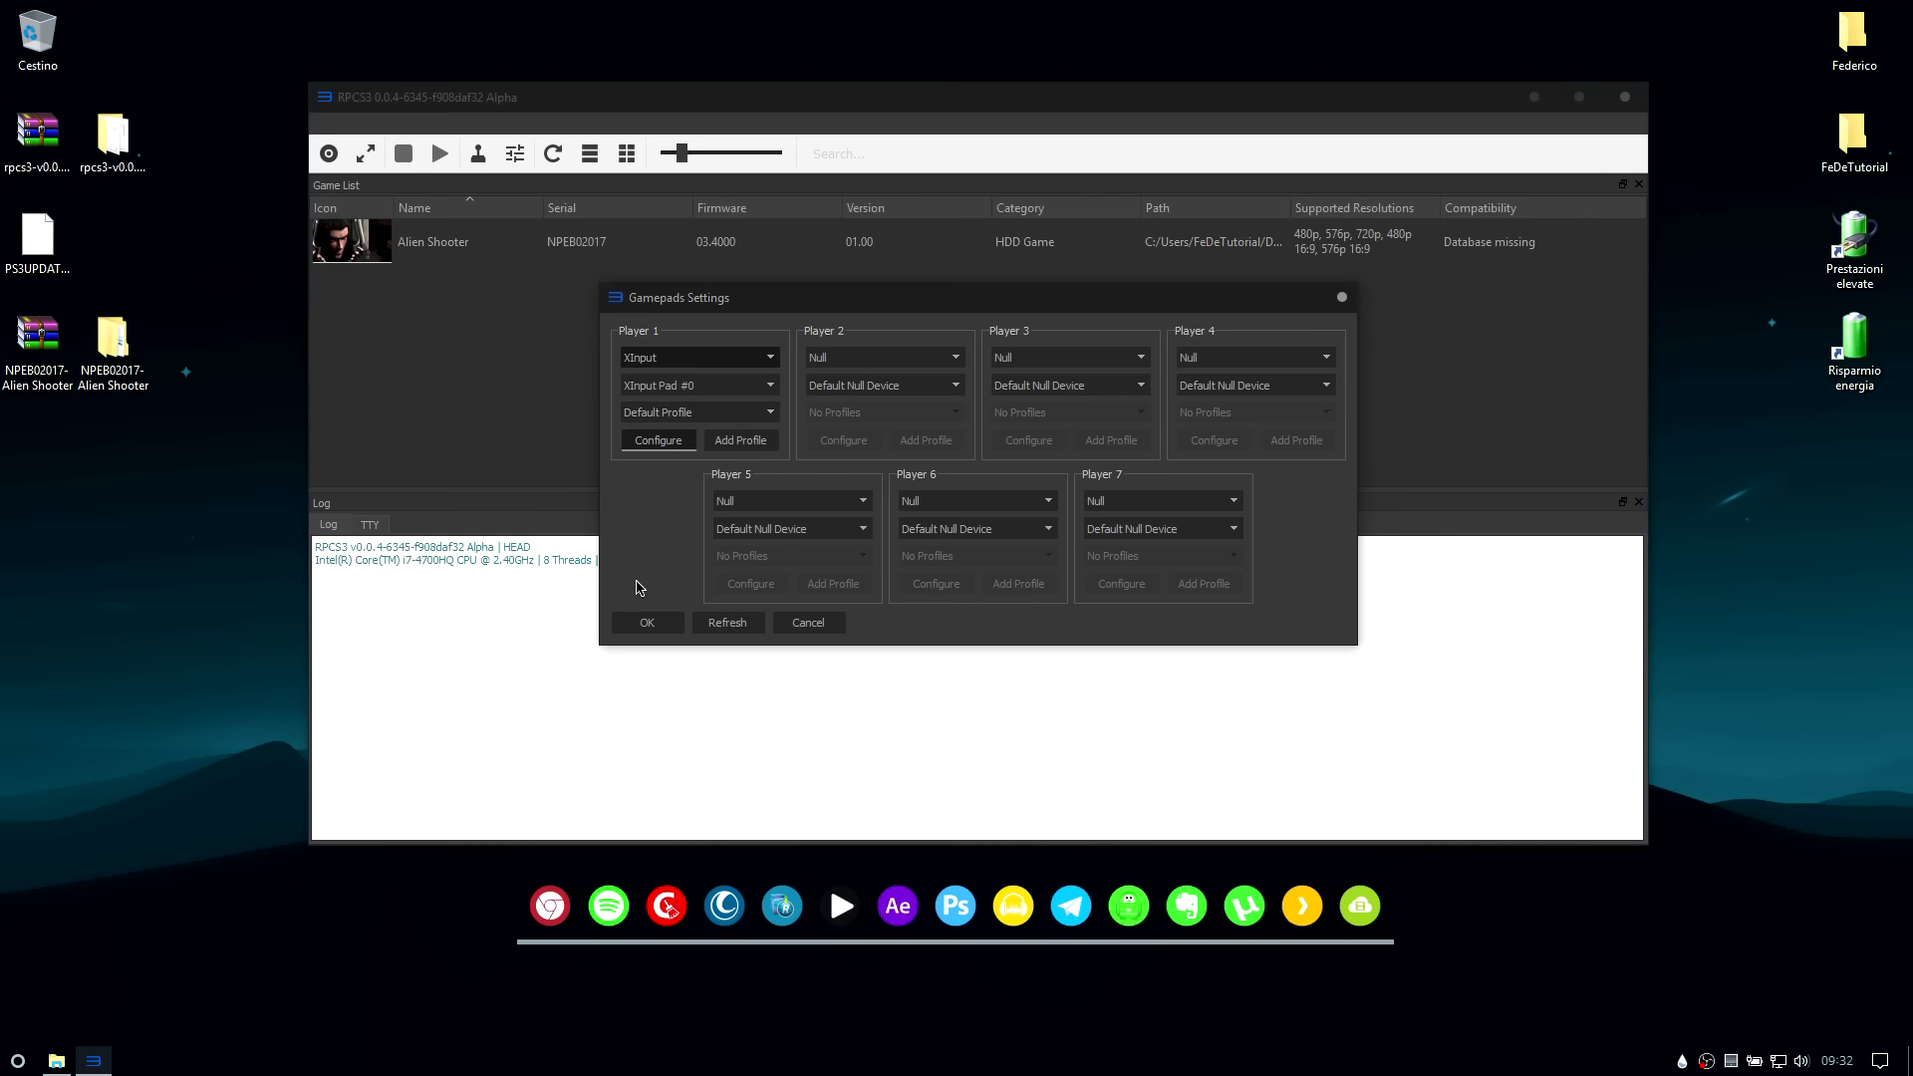
left_click(647, 623)
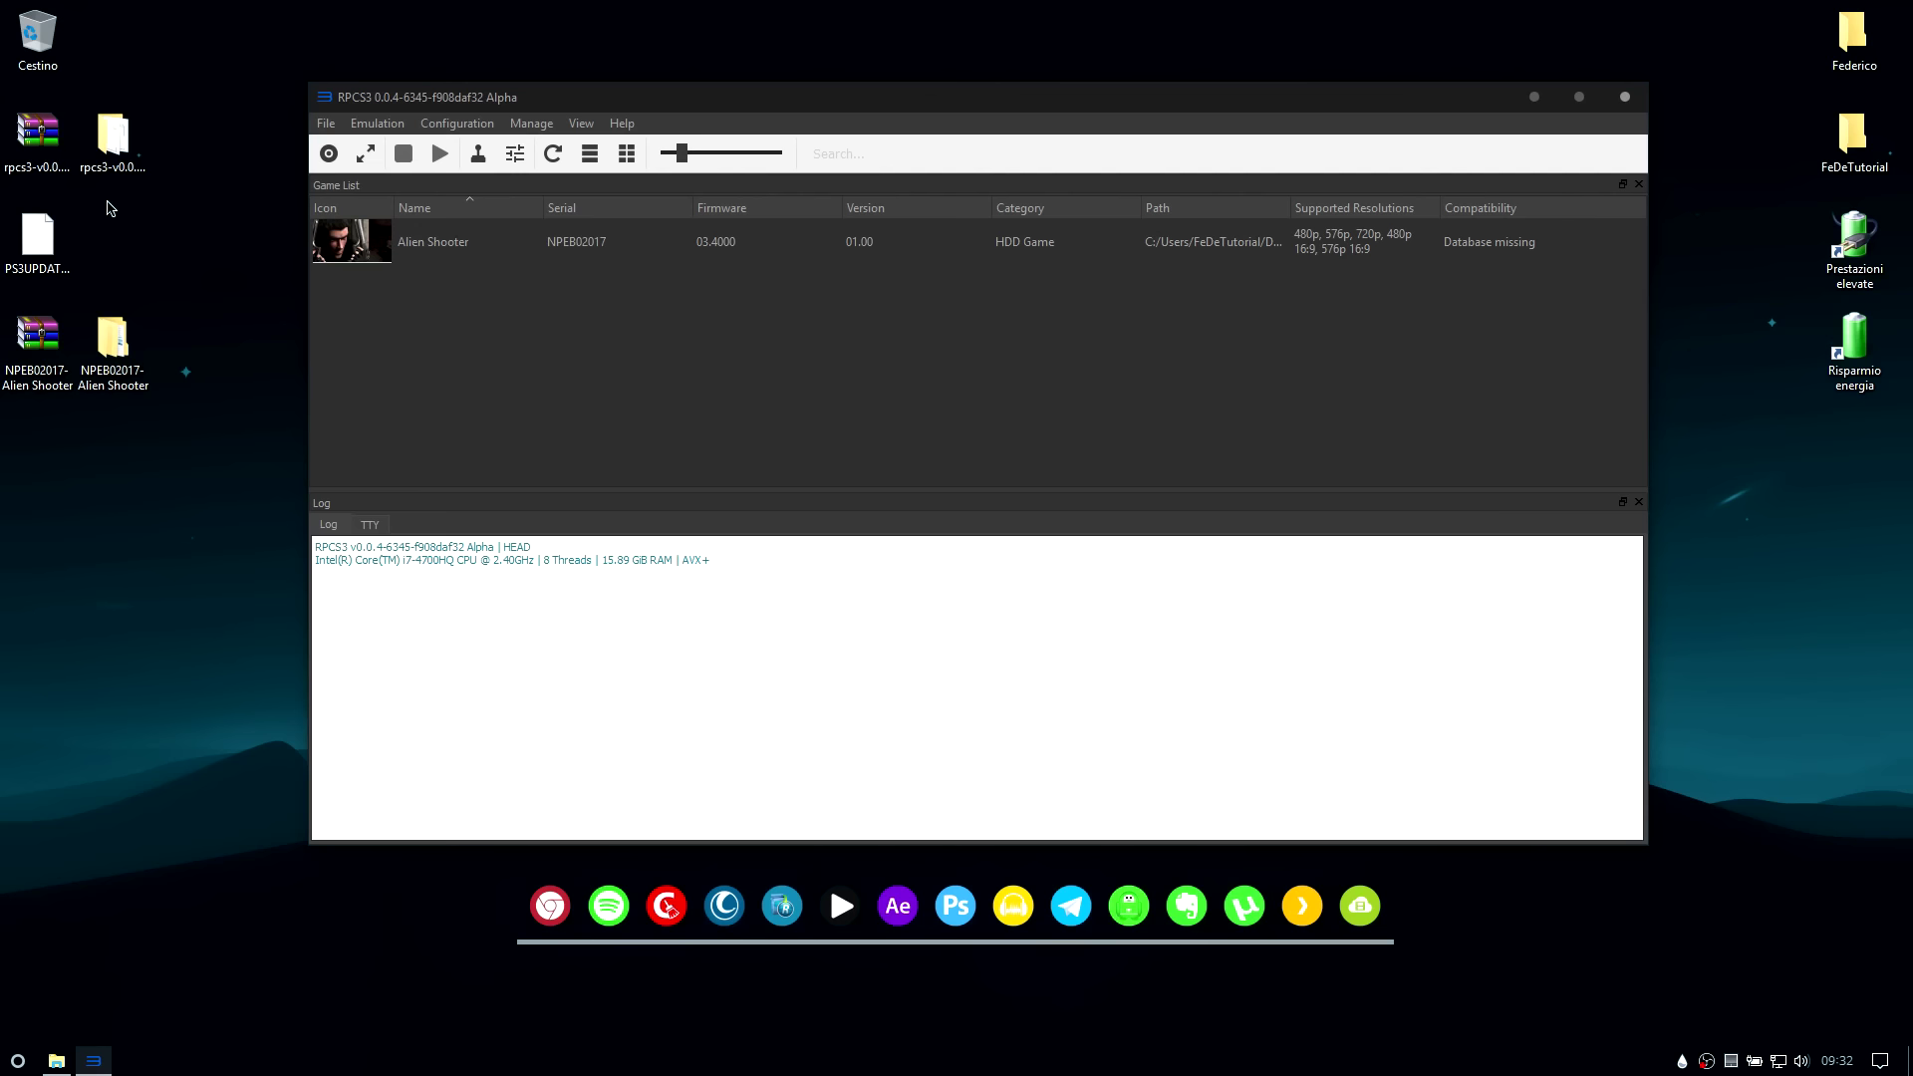
Examine the installed game's files in dev_hdd0/game/NPEB02017 within the rpcs3-v0.0.4 desktop folder, and close the file window
left_click(116, 161)
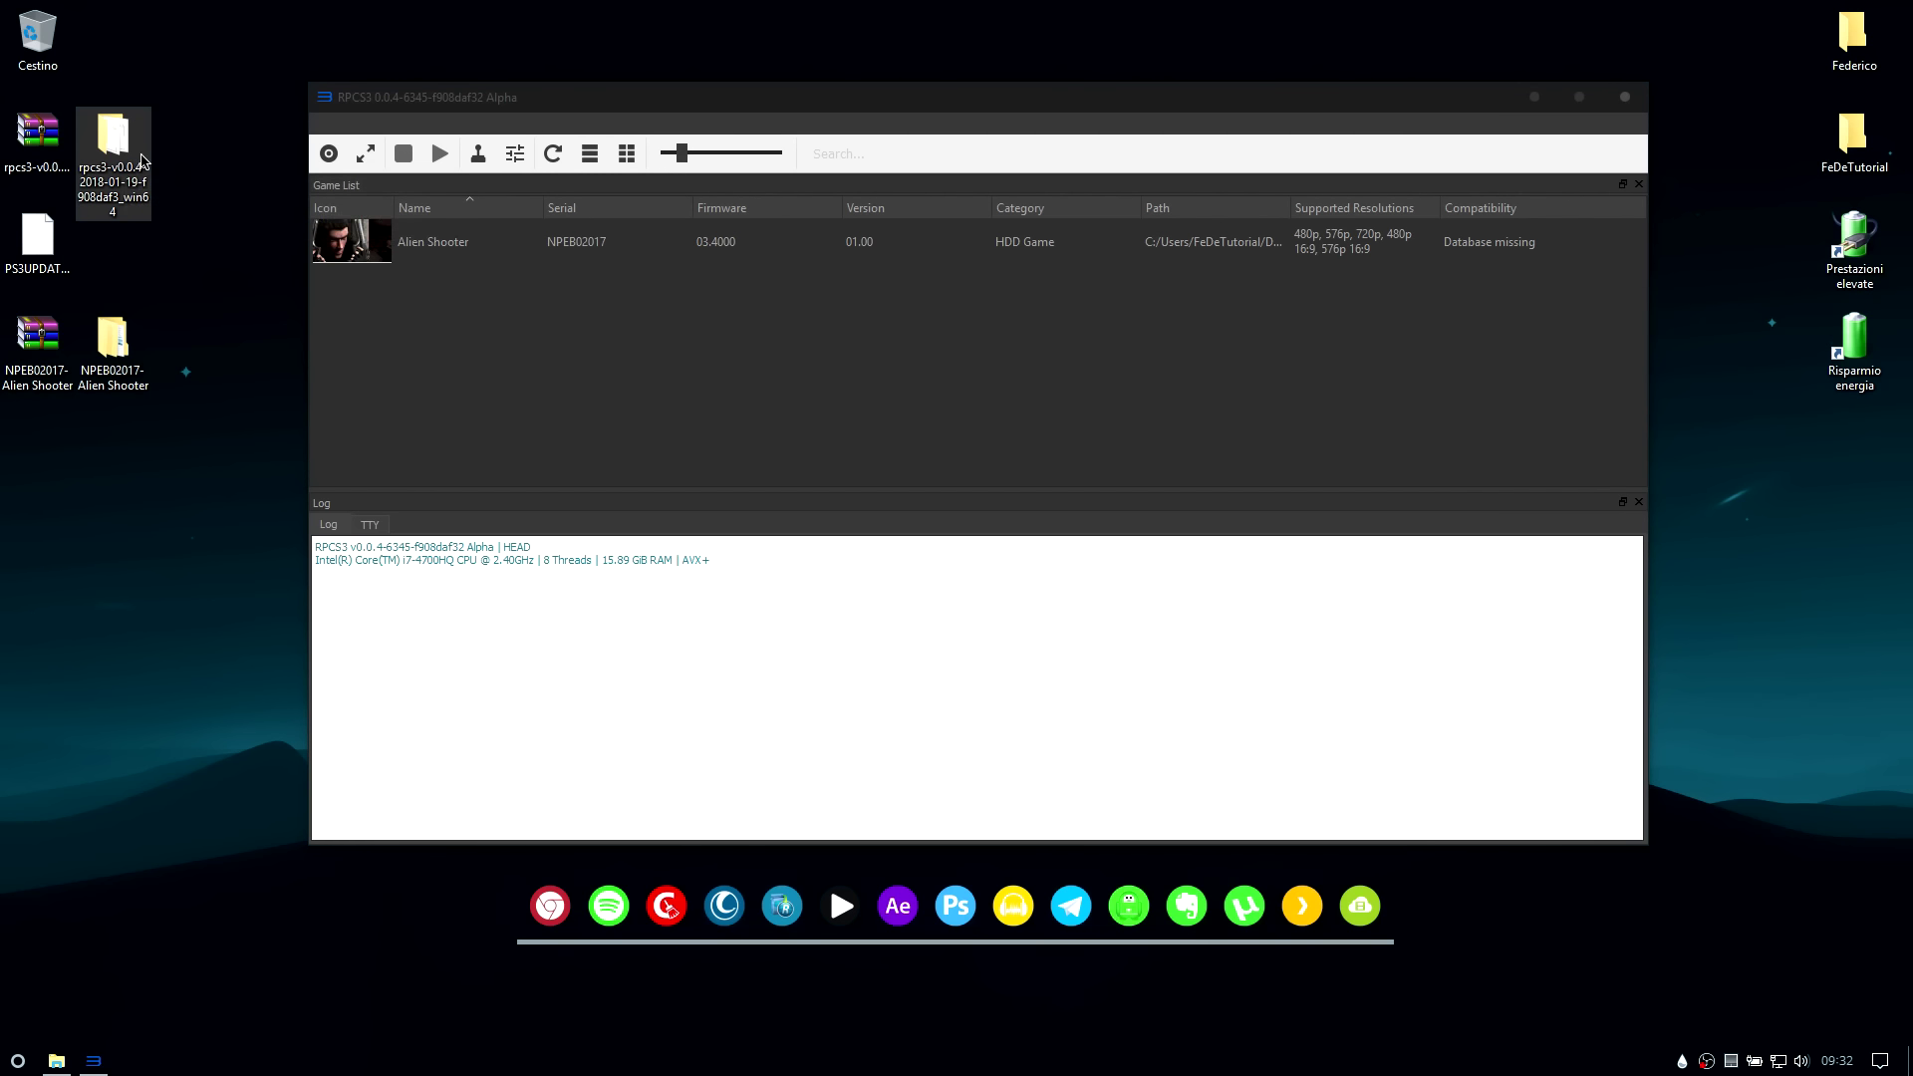
double_click(132, 172)
scroll(803, 428, "up", 3)
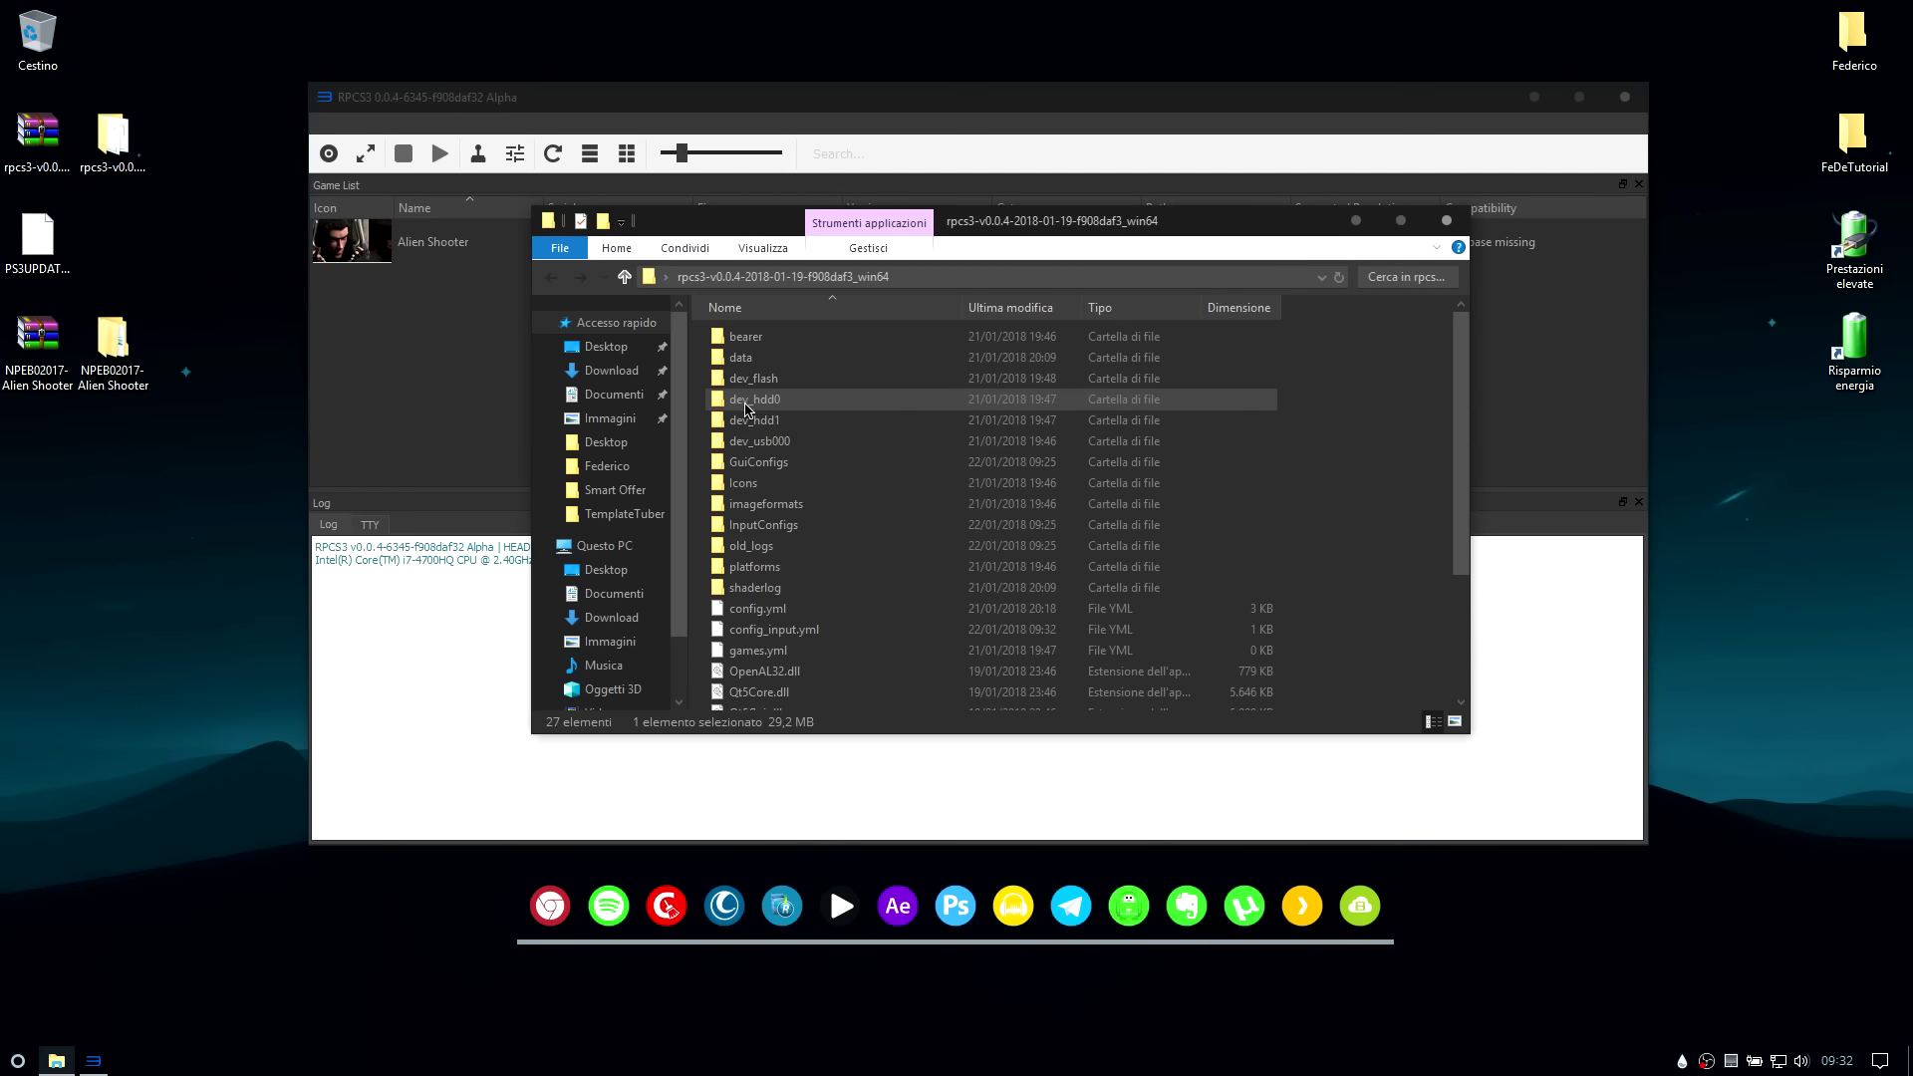
left_click(782, 403)
double_click(790, 405)
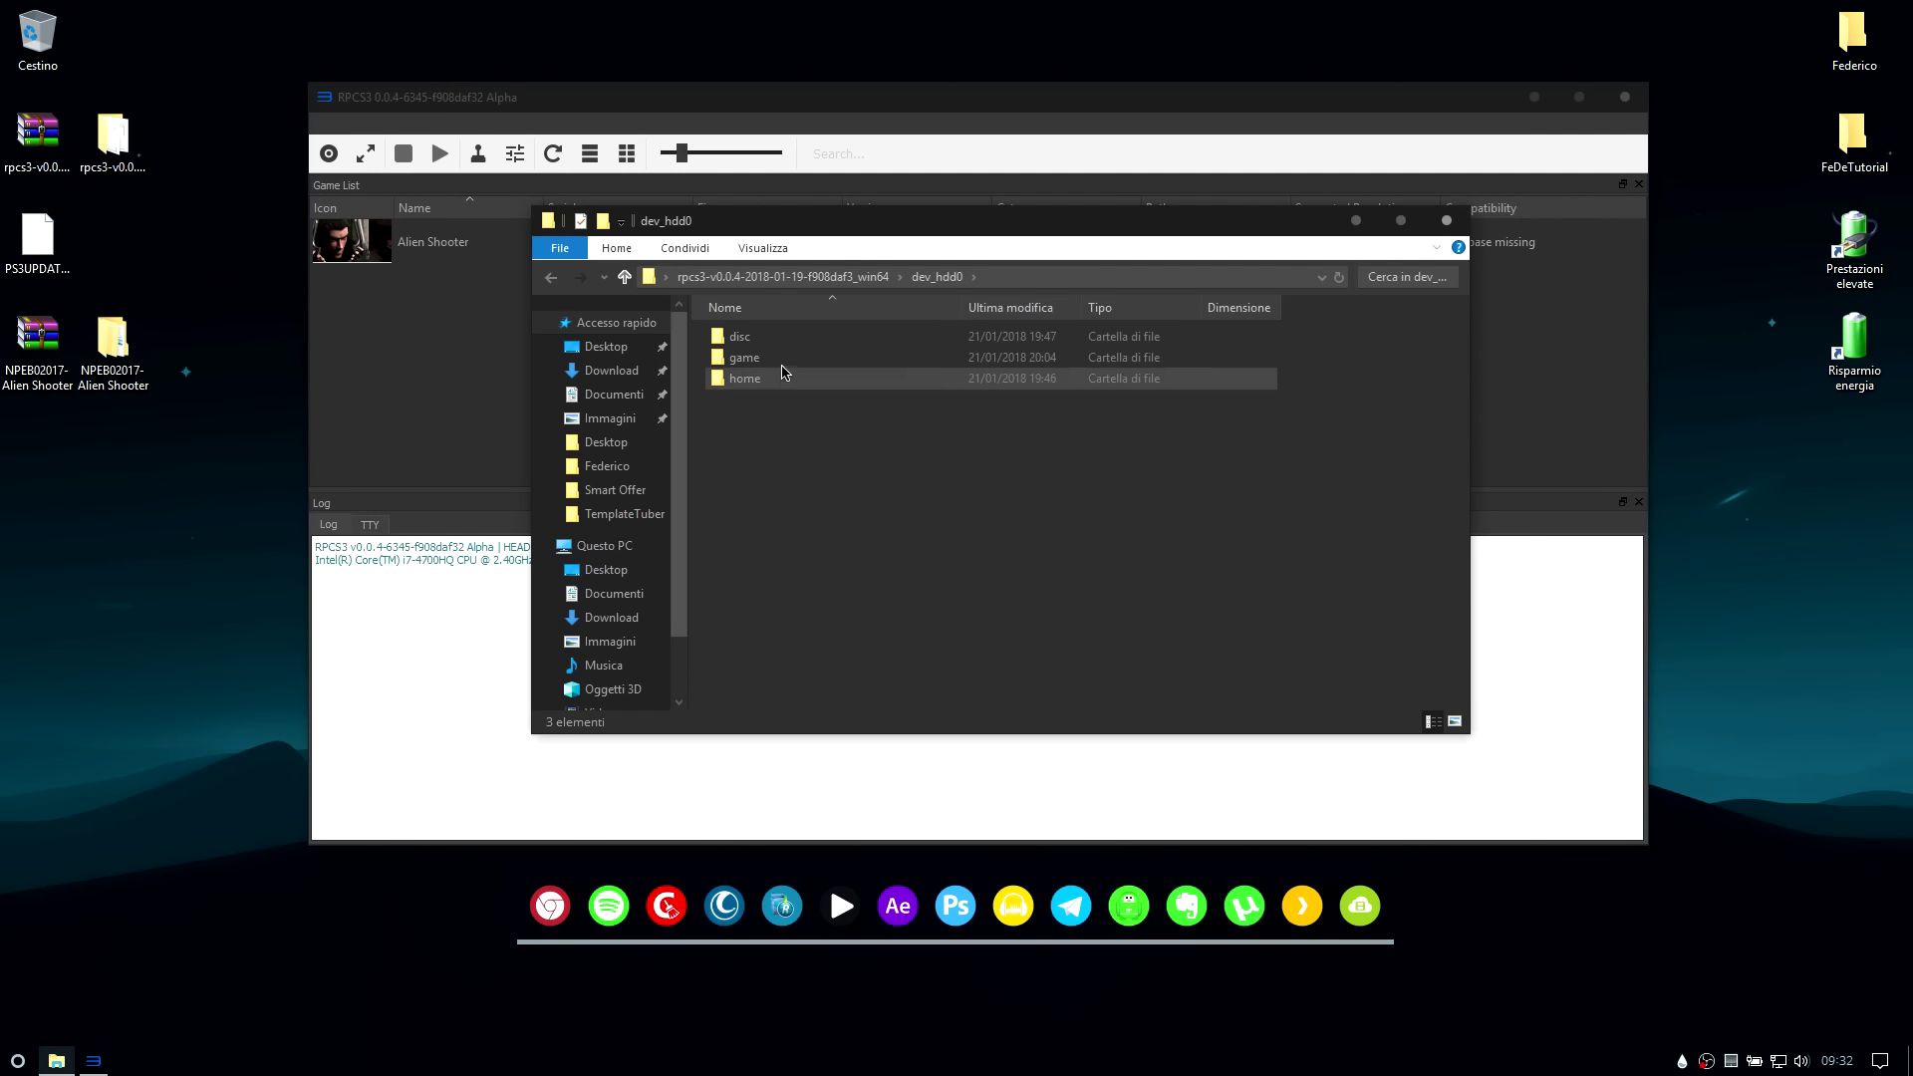
double_click(781, 376)
double_click(782, 359)
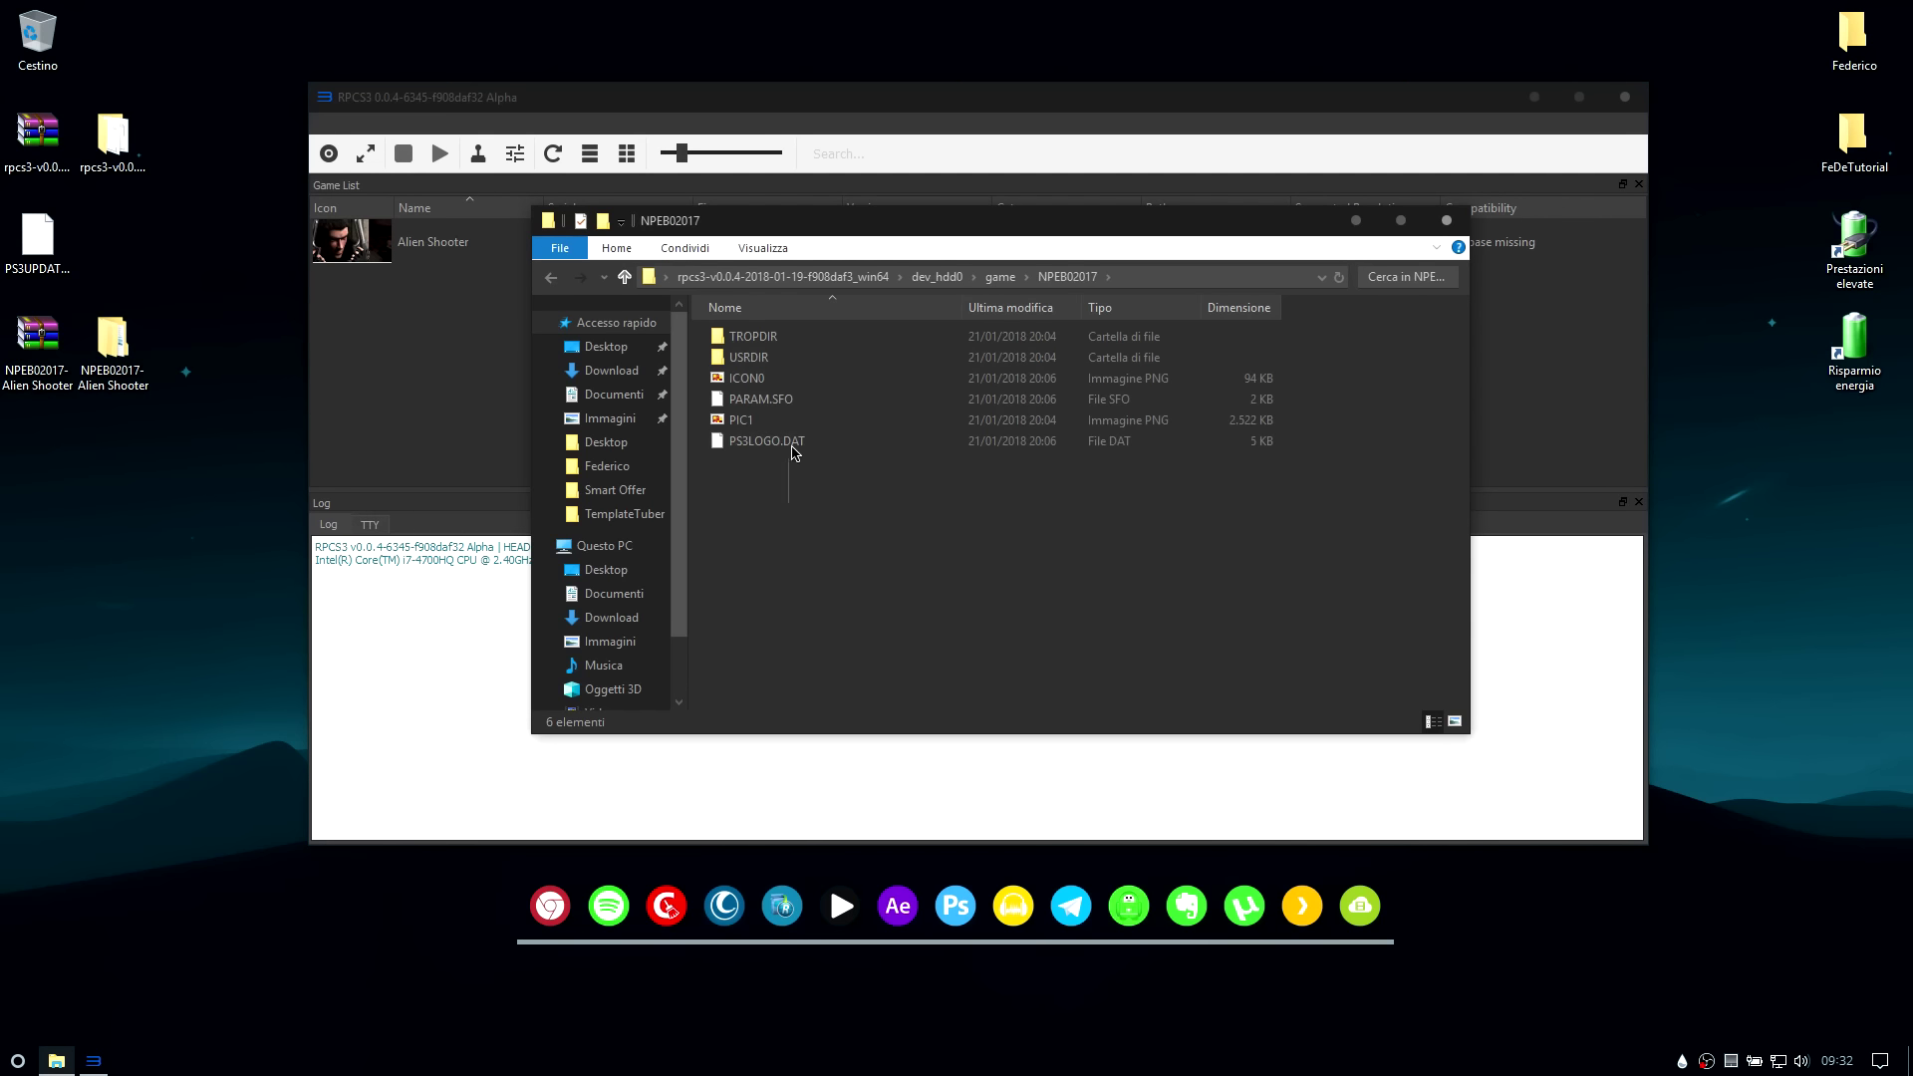
key("BackSpace")
key("BackSpace")
key("BackSpace")
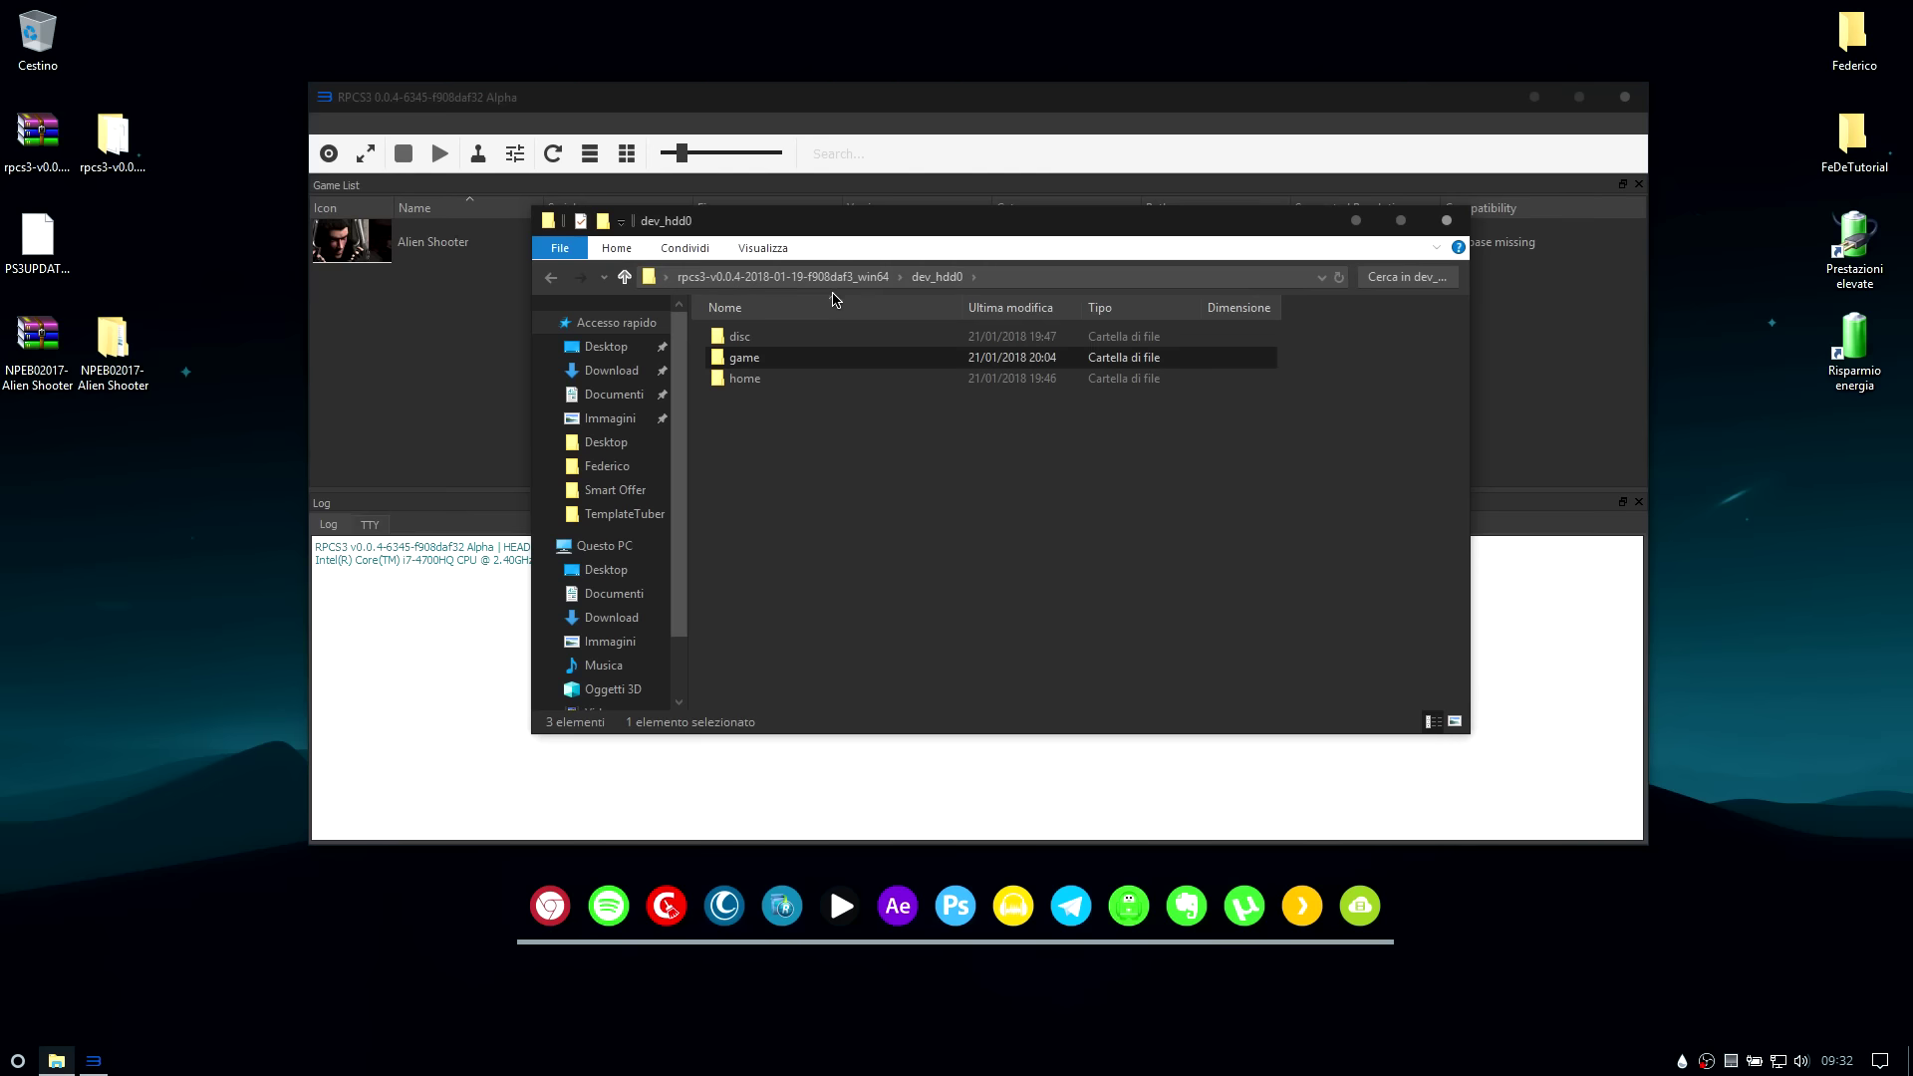
left_click(1447, 220)
Locate the rpcs3 application in the rpcs3-v0.0.4 desktop folder, and close the file window
left_click(110, 143)
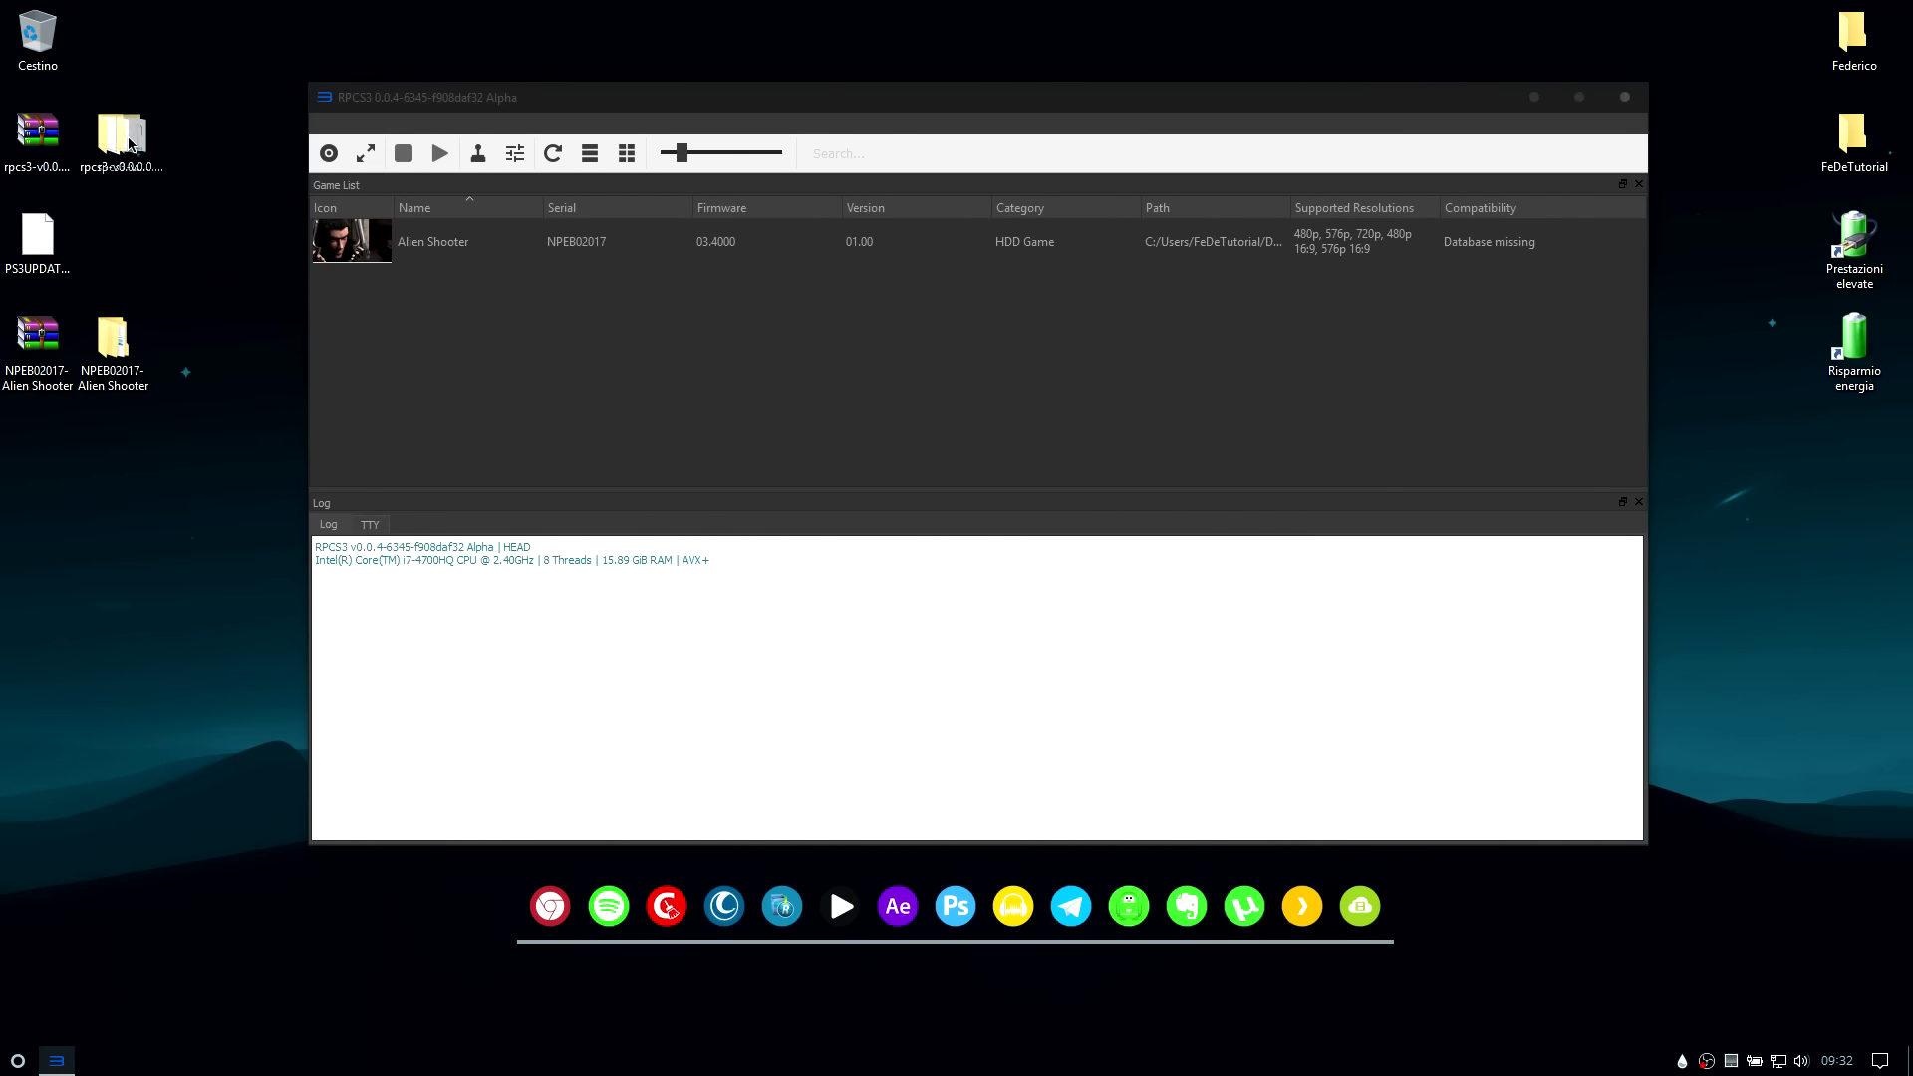
double_click(113, 139)
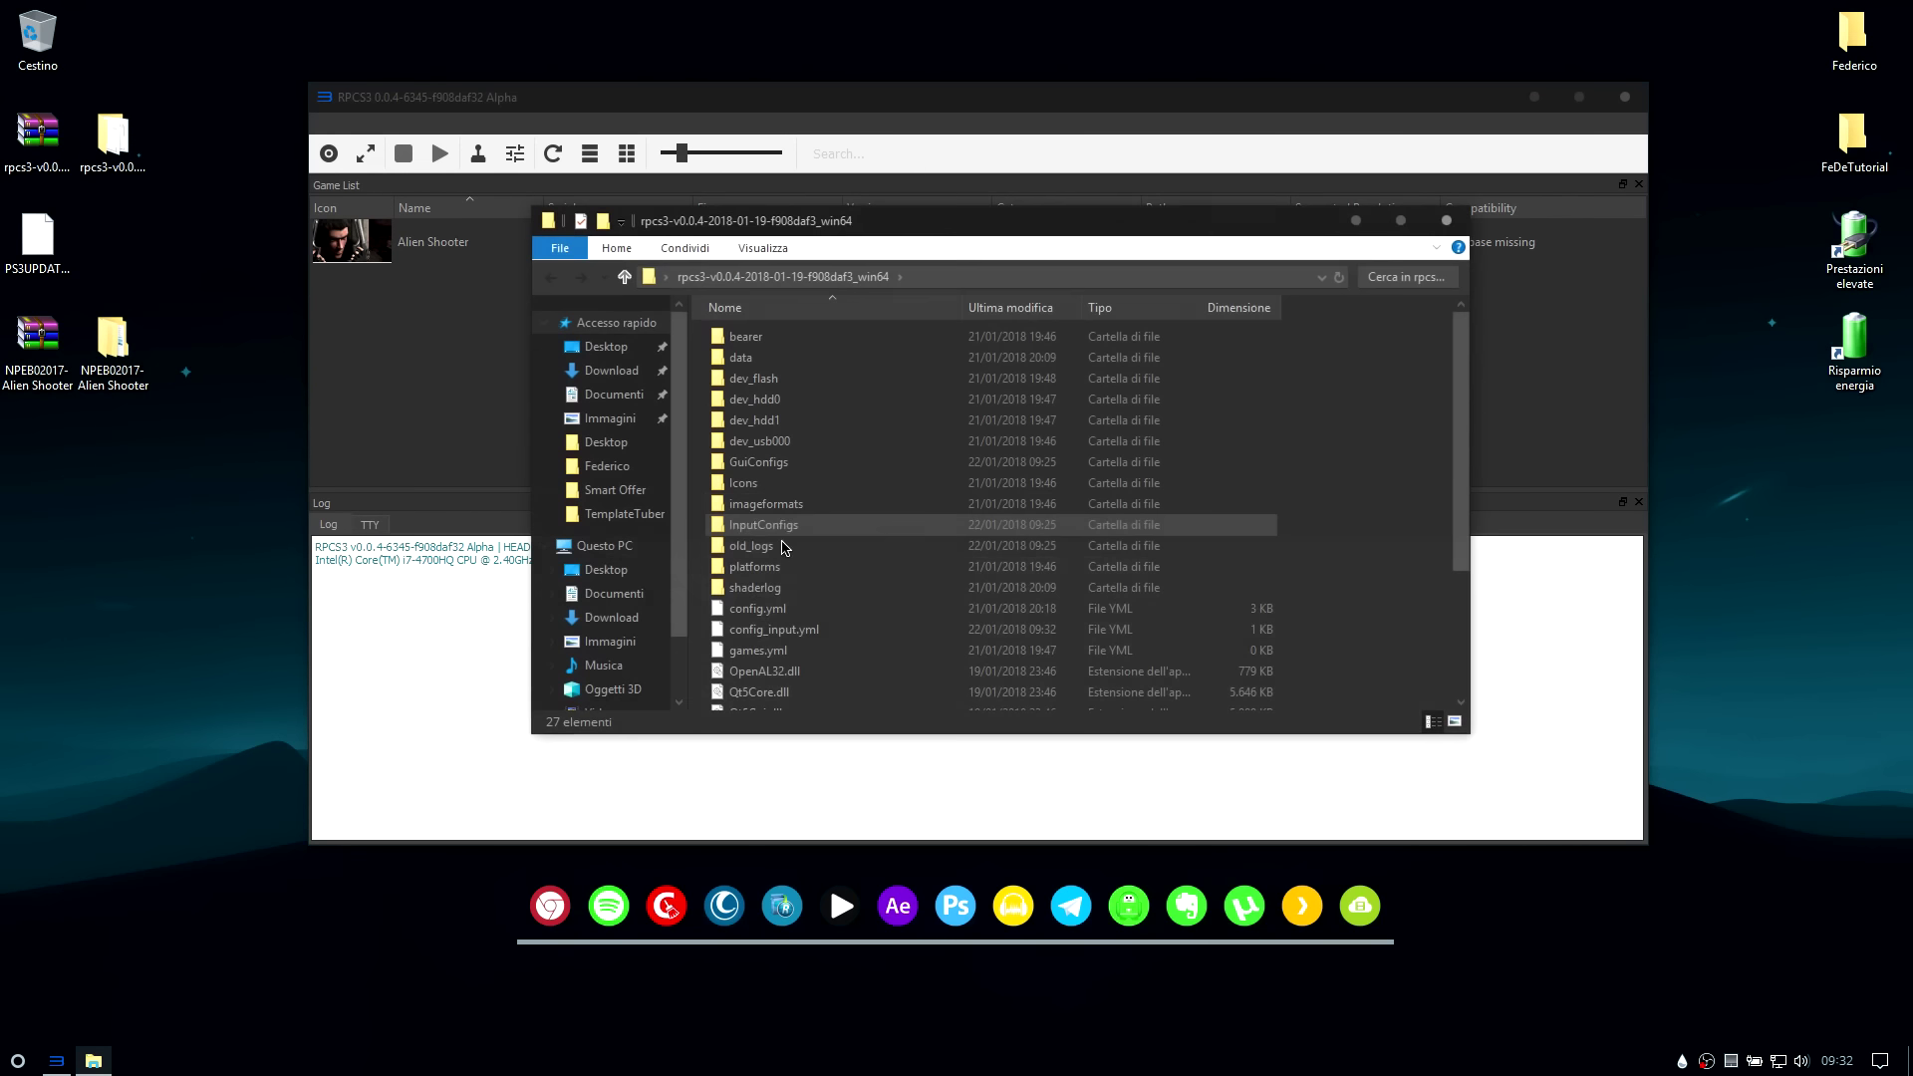
scroll(707, 628, "down", 5)
left_click(792, 641)
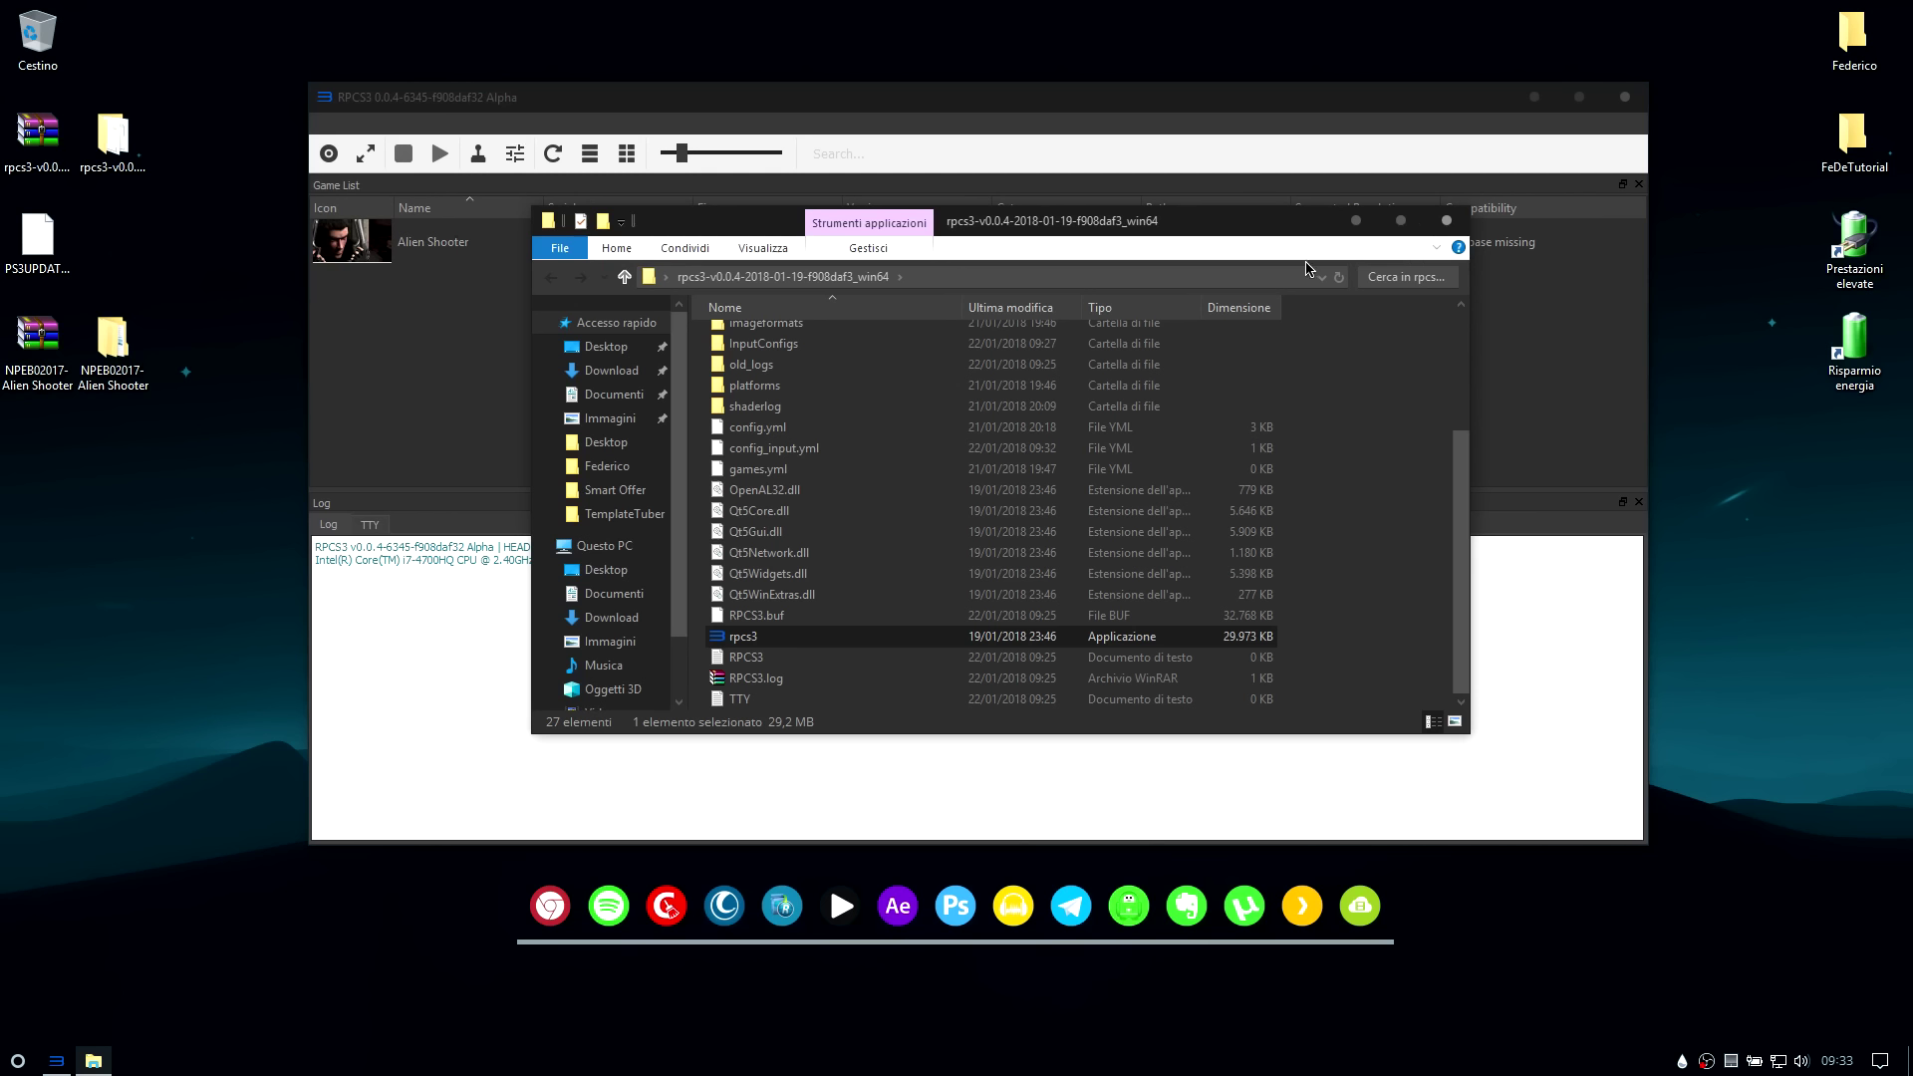
left_click(1447, 220)
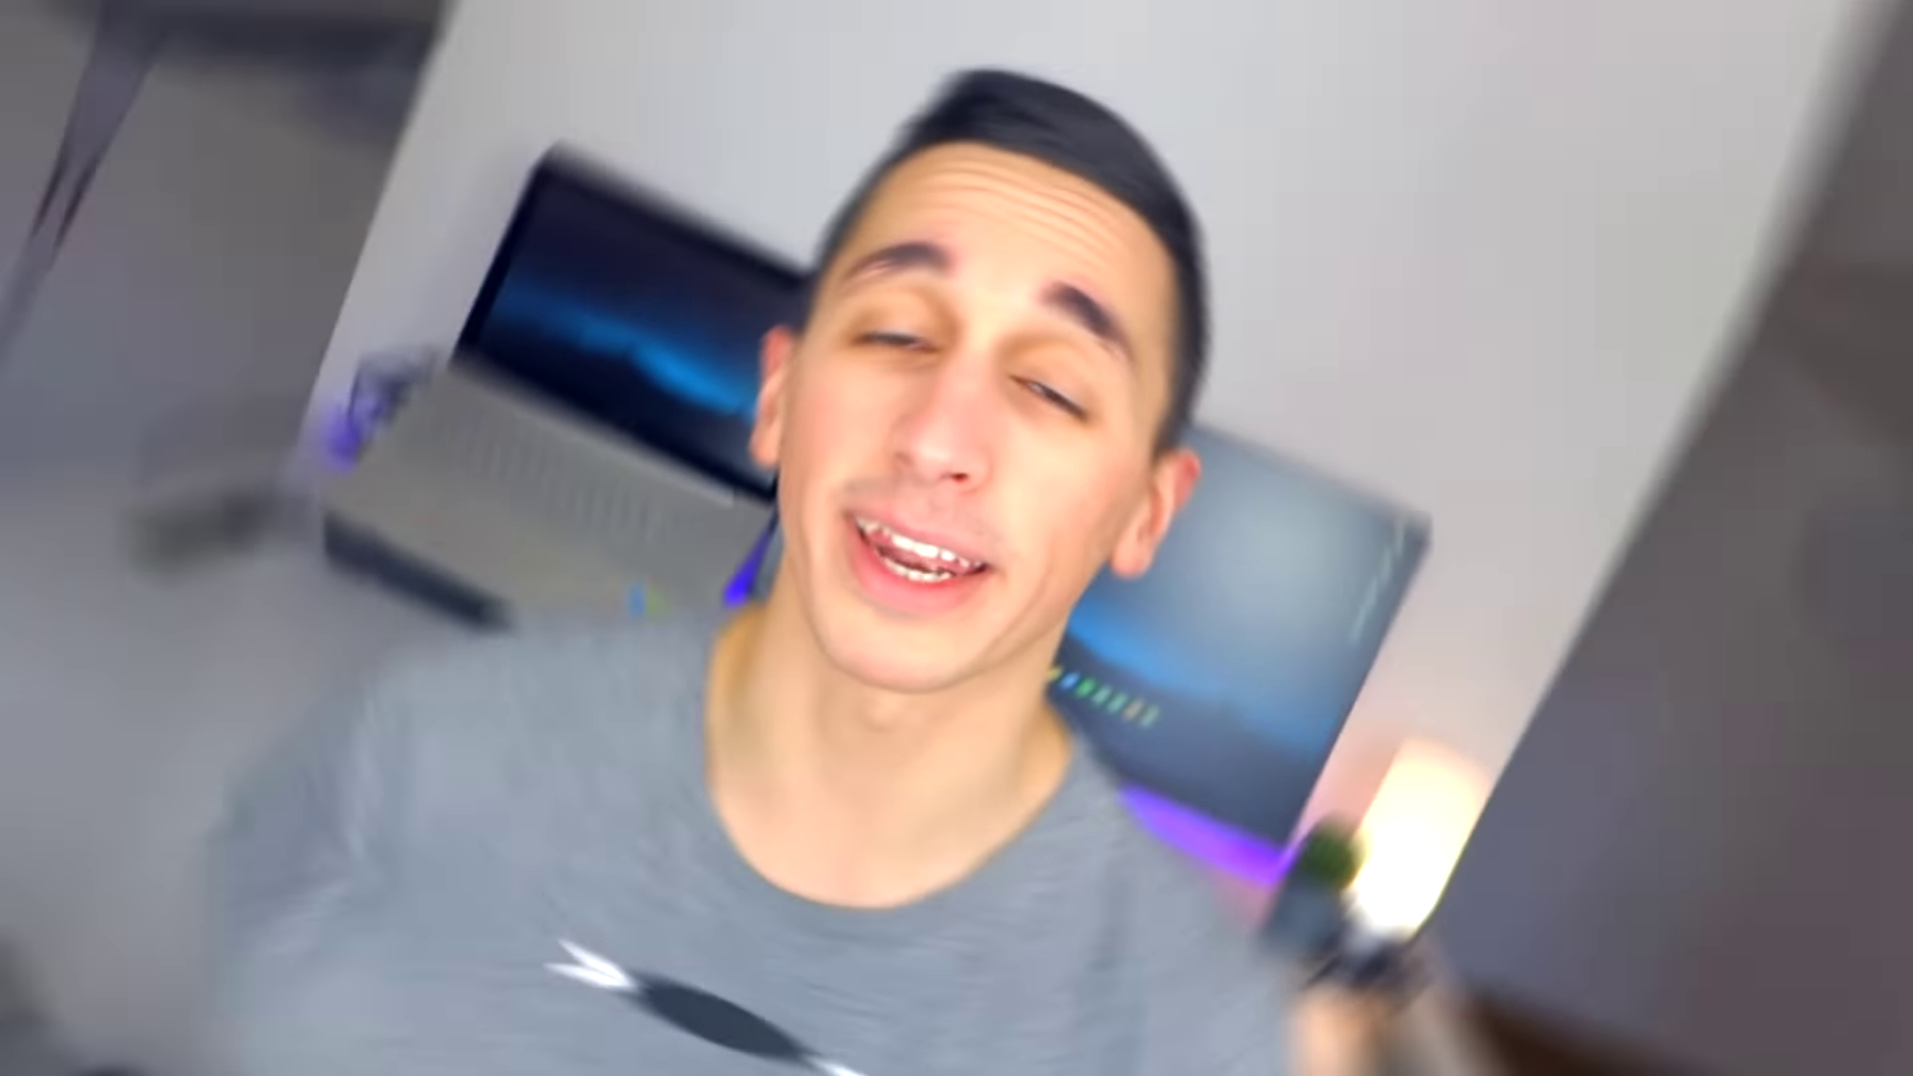